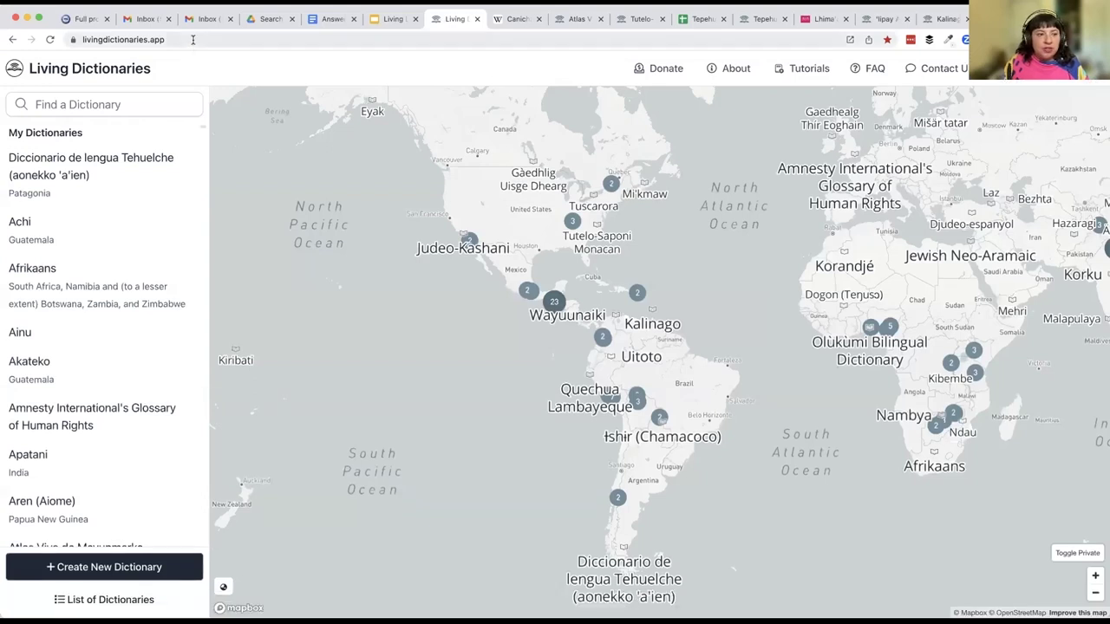
Step: Start creating a new dictionary and enter "canichana" as the name of the language
left_click(195, 39)
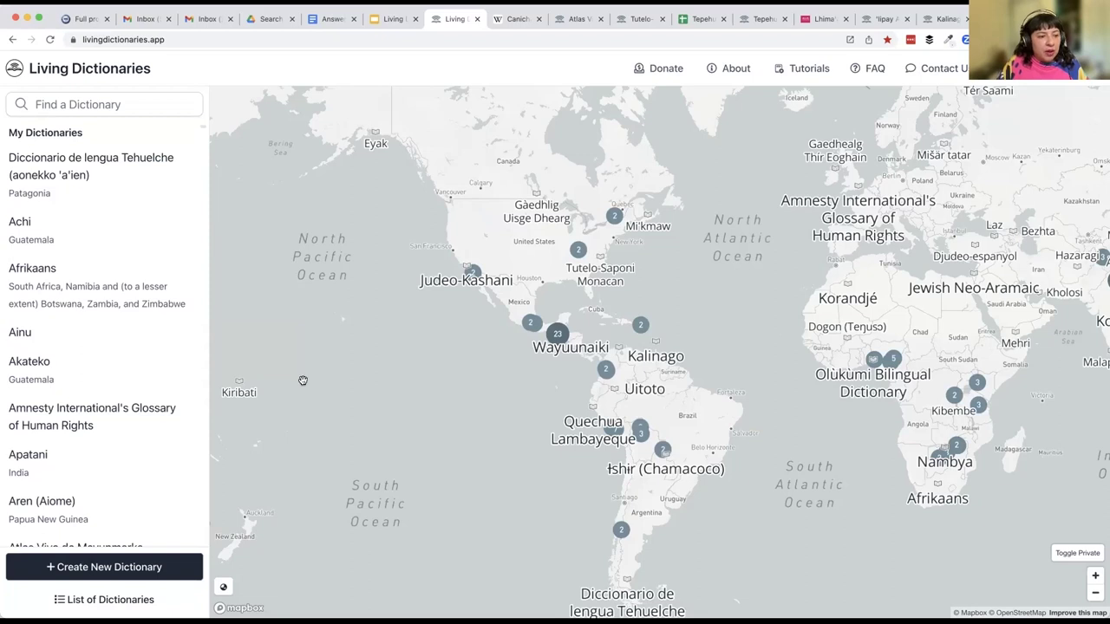
left_click(73, 569)
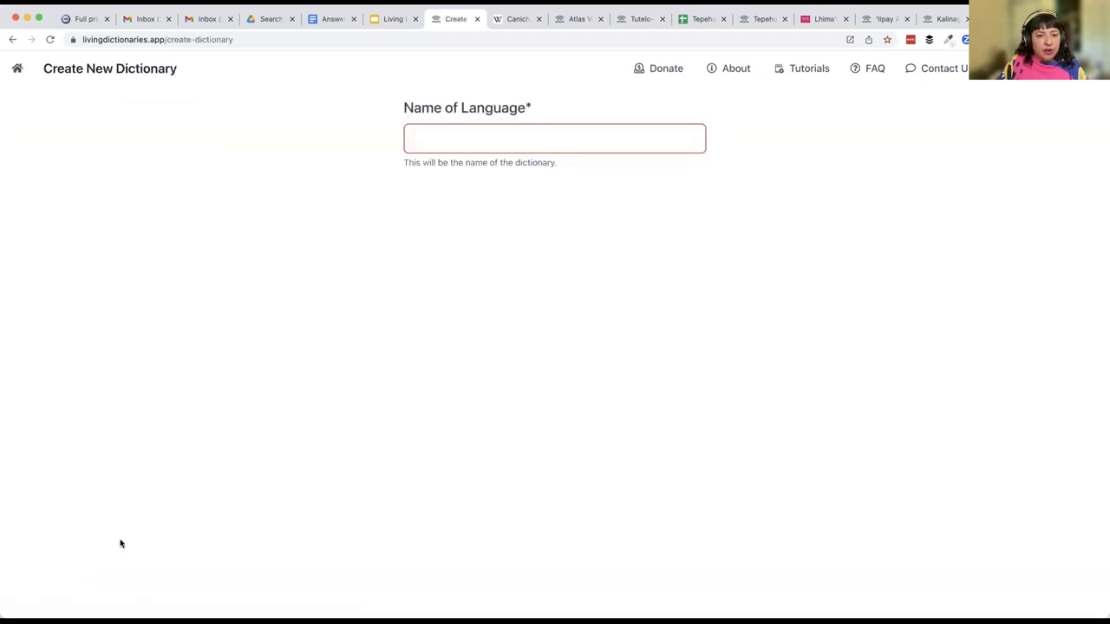
type("can")
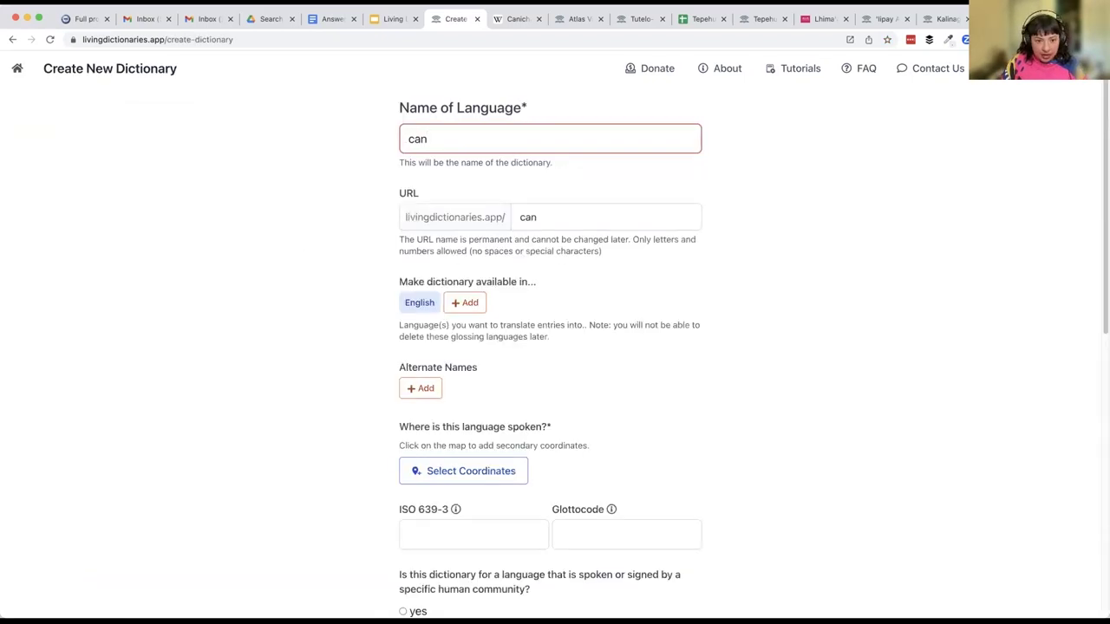
type("ichana")
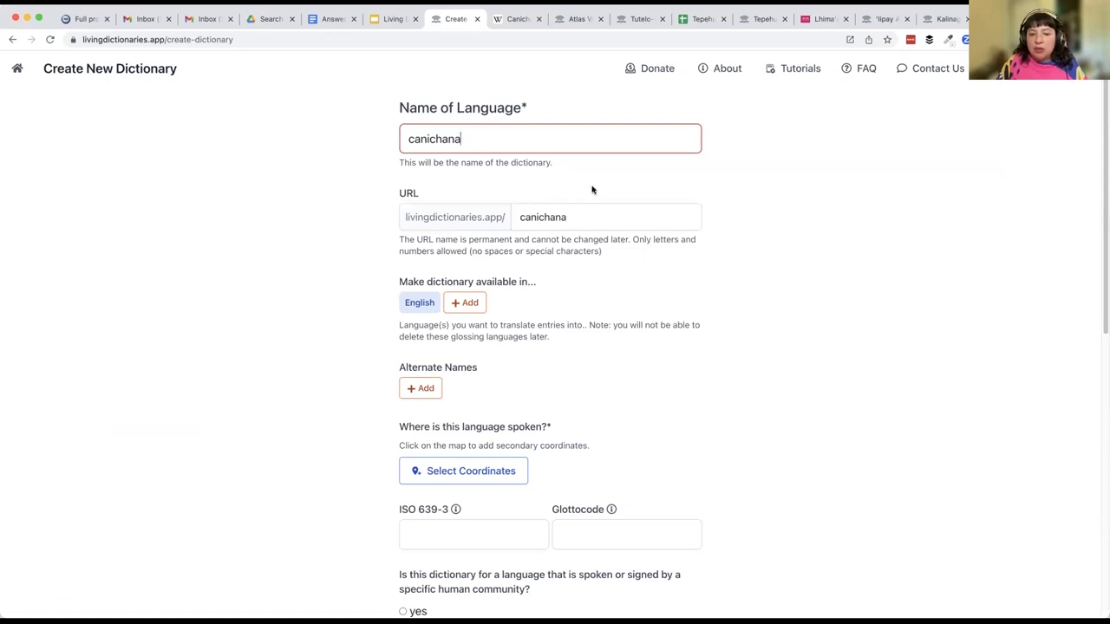
Step: Preview the dictionary creation form in French and Portuguese, and return the interface to English
left_click(465, 302)
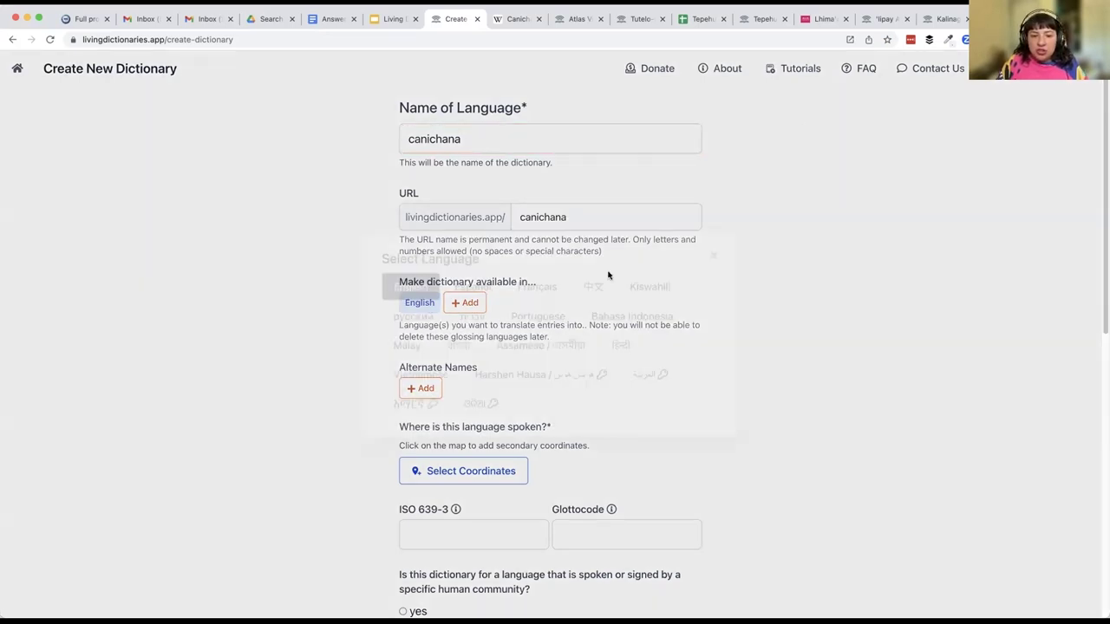
left_click(473, 286)
left_click(537, 286)
left_click(713, 255)
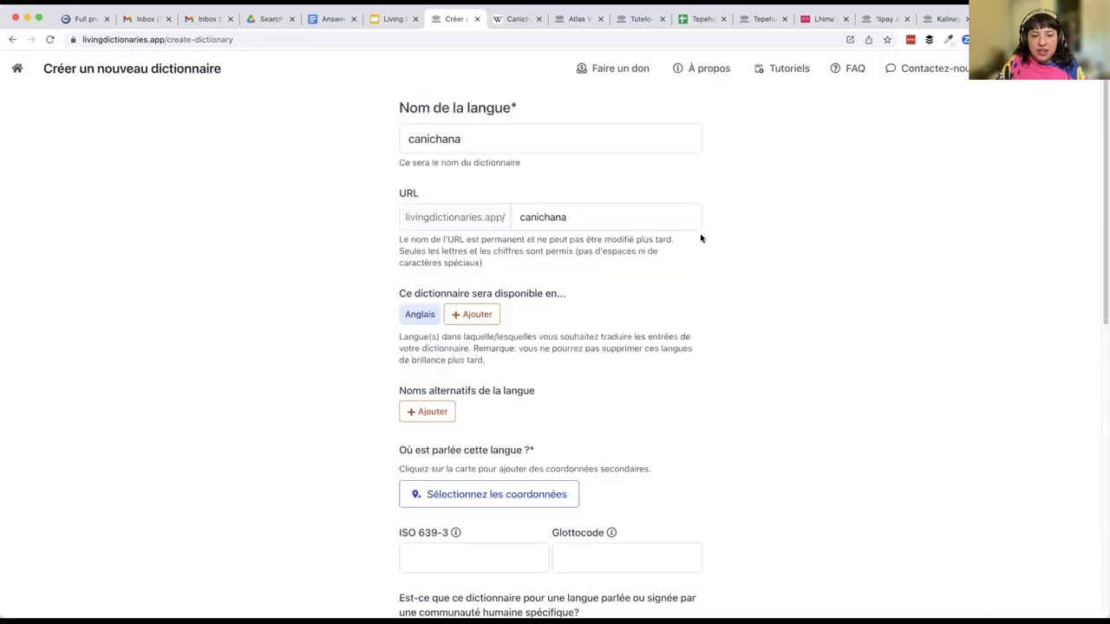
left_click(472, 314)
left_click(538, 316)
left_click(713, 255)
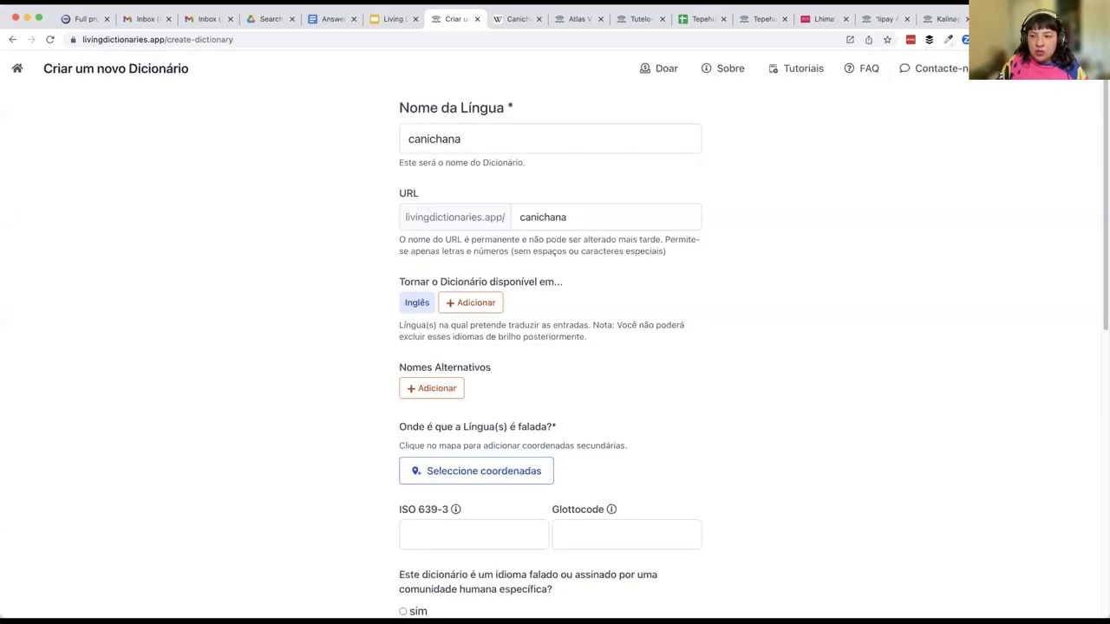
left_click(998, 68)
left_click(410, 286)
left_click(714, 258)
Step: Capitalize the first letter of the language name so it reads "Canichana", keeping the URL name in lowercase
left_click(426, 138)
double_click(426, 139)
key("Left")
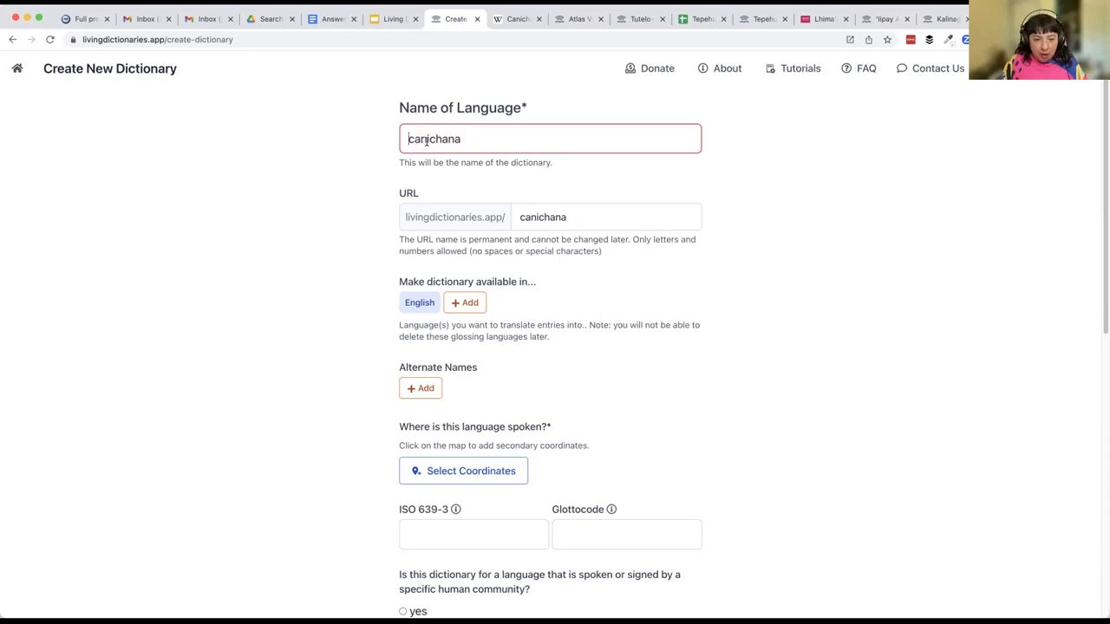
key("BackSpace")
type("C")
left_click(573, 210)
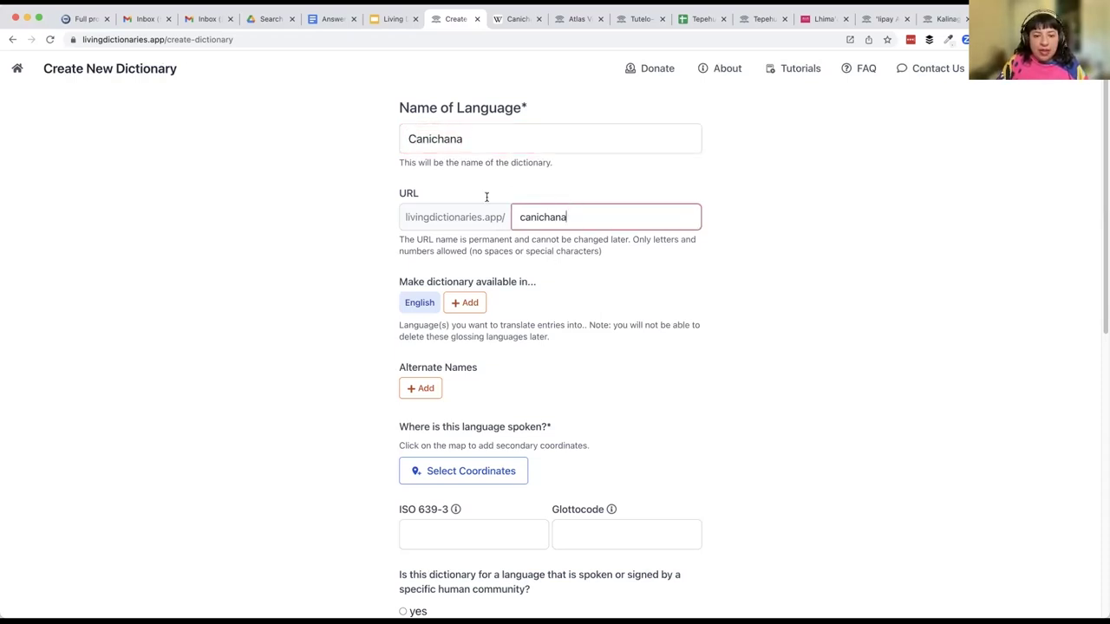
Step: Add Spanish to the languages the dictionary is available in
left_click(469, 305)
type("spa")
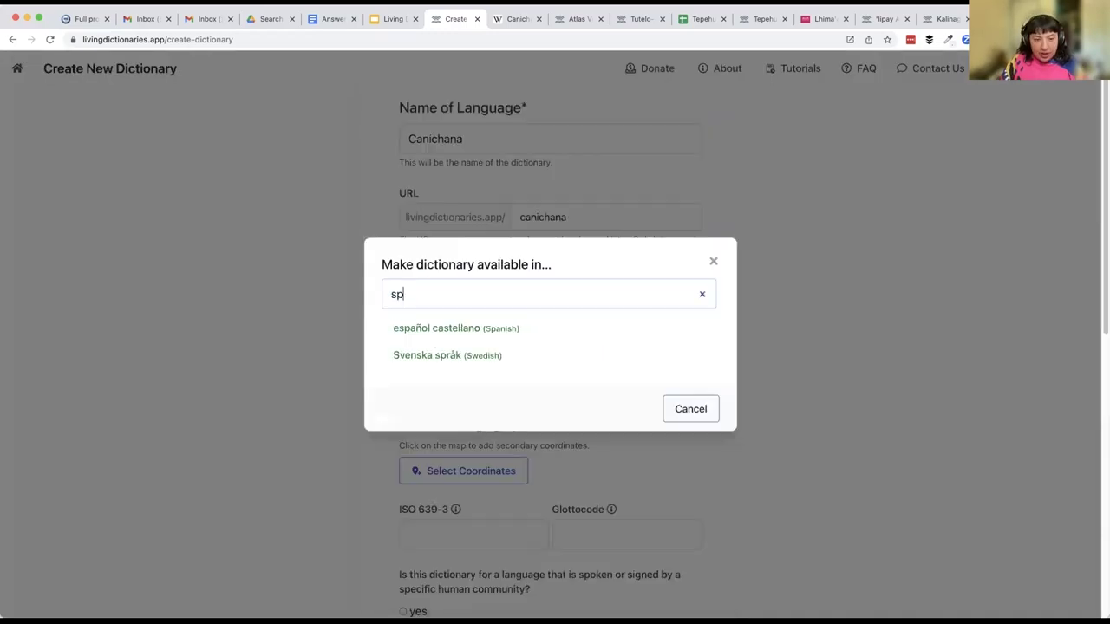
left_click(449, 341)
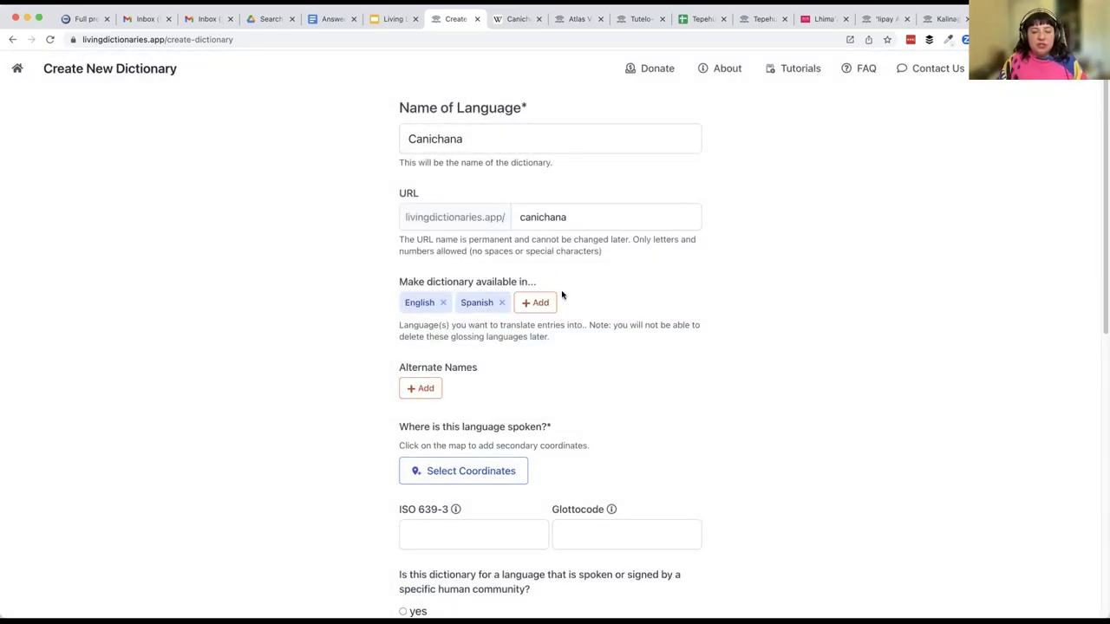
Step: Copy "Canesi" from the Answers for Canichana document in Google Docs and add it as an alternate name of the language
left_click(331, 19)
left_click_drag(335, 262, 265, 267)
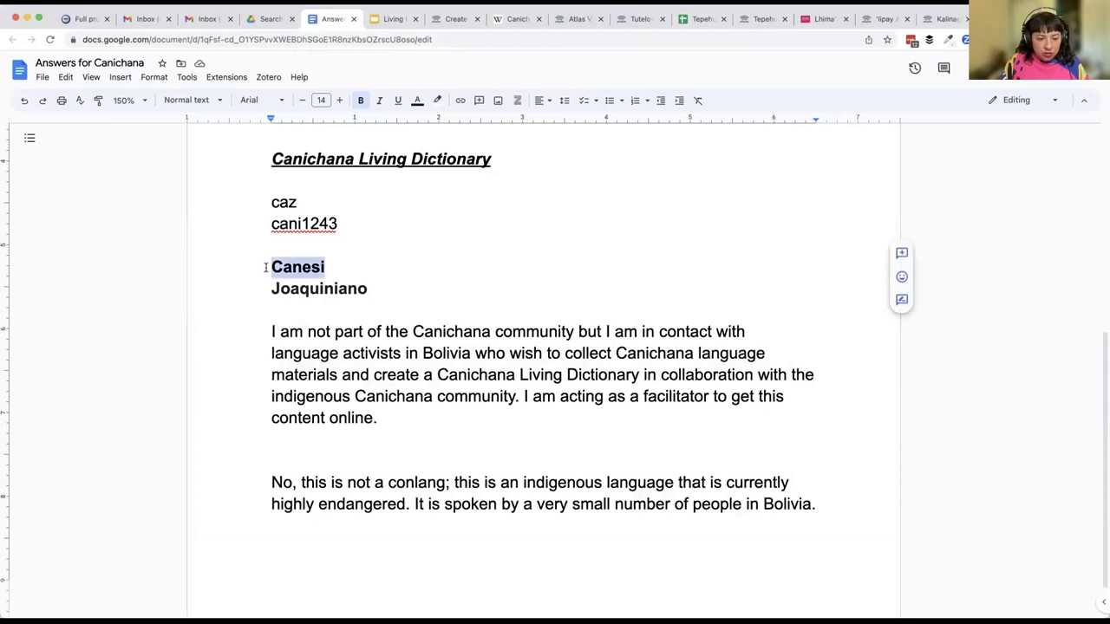
left_click(451, 18)
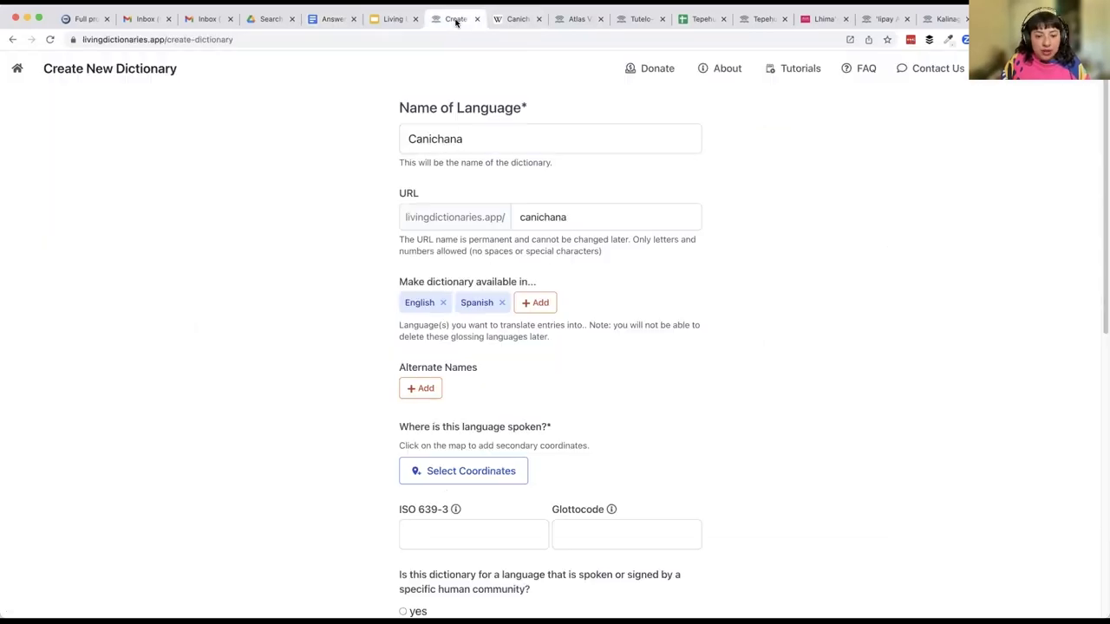
left_click(422, 390)
key("cmd+v")
left_click(647, 143)
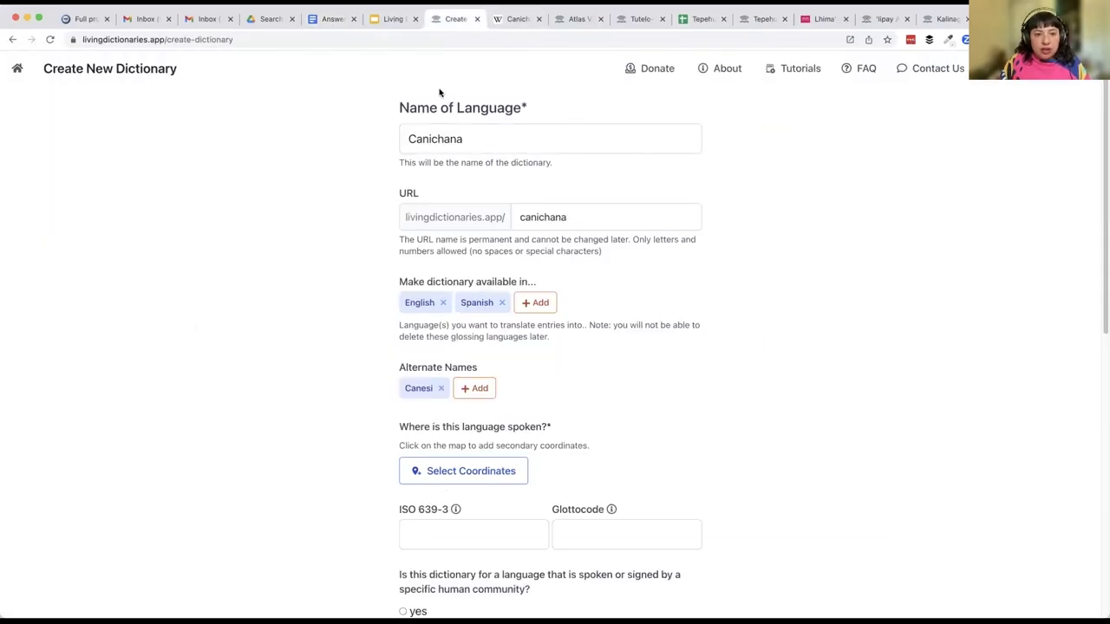
Step: Copy "Joaquiniano" from the answers document and add it as a second alternate name
left_click(331, 18)
left_click_drag(373, 292, 268, 289)
key("super+c")
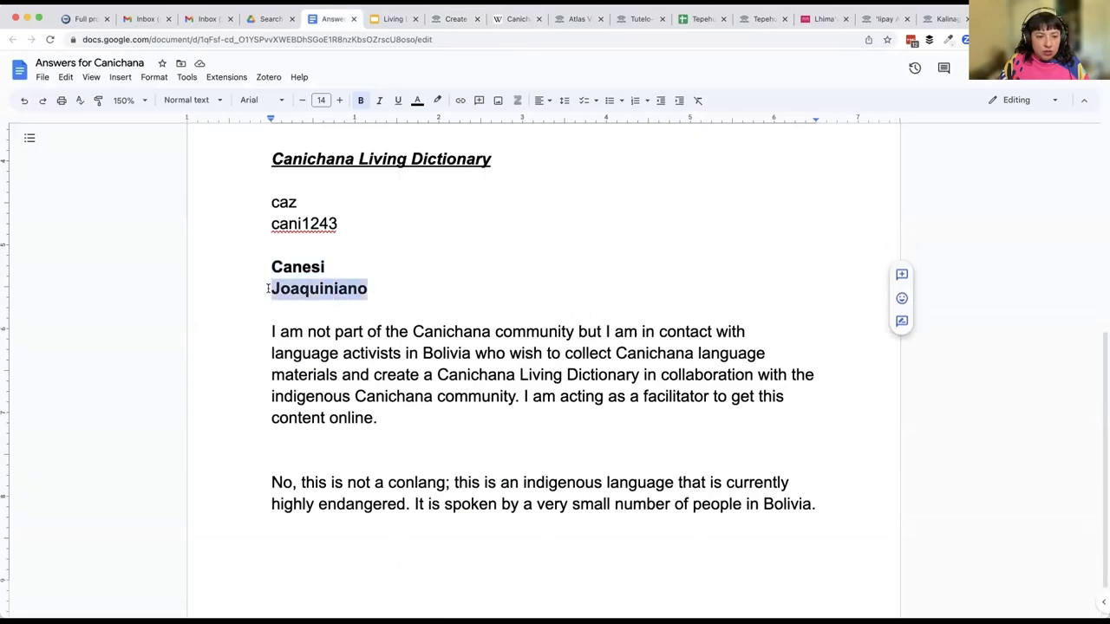
left_click(452, 19)
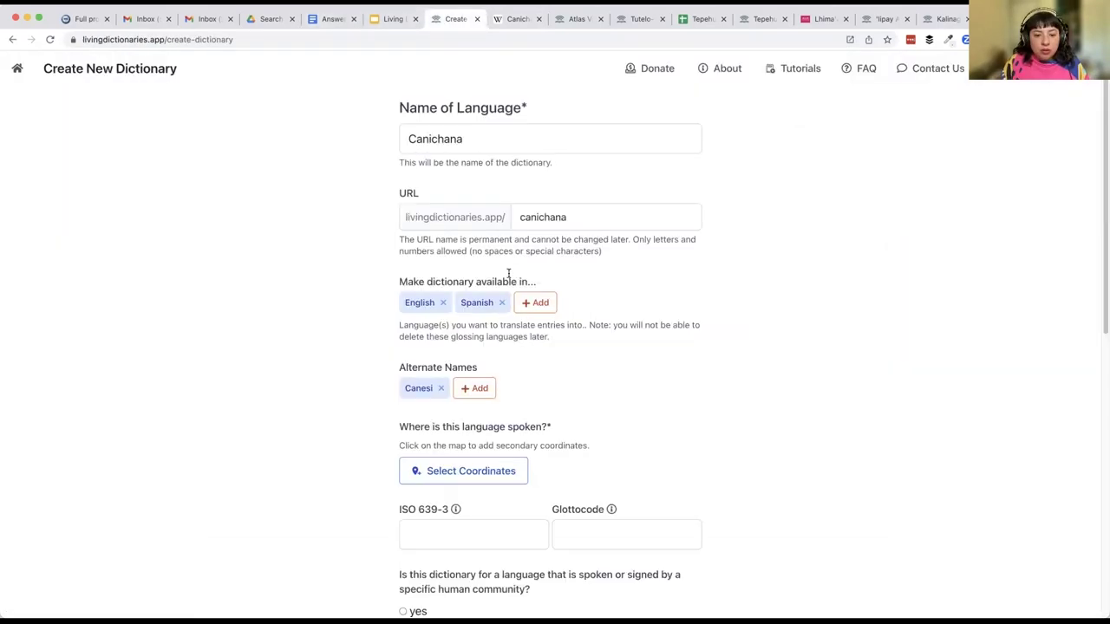
left_click(468, 388)
key("super+v")
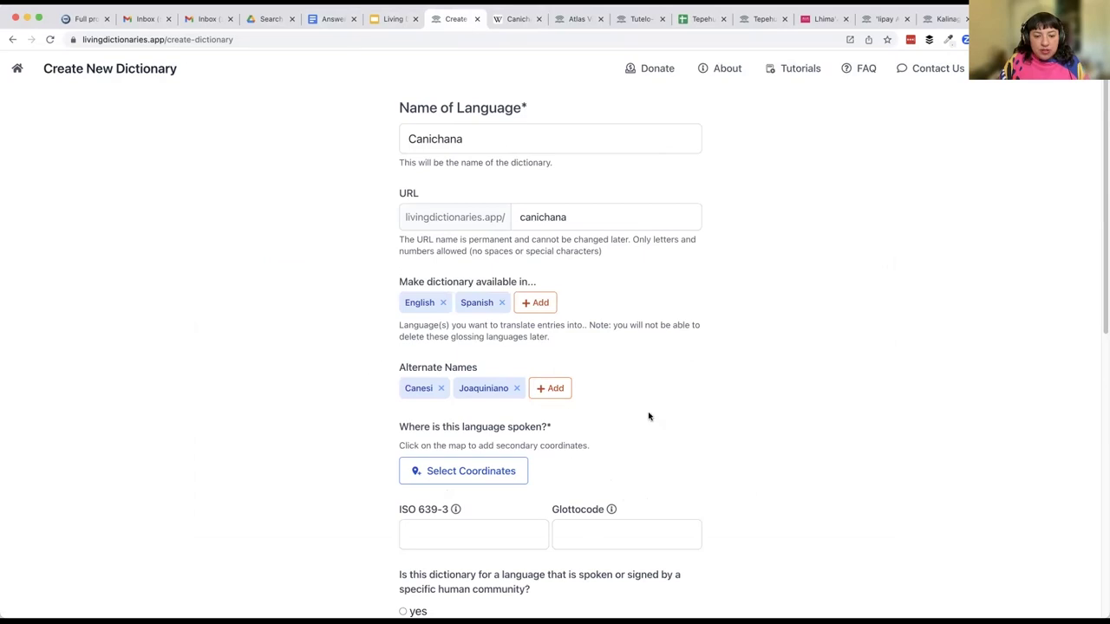
Step: Set the location where the language is spoken by searching for Beni, Bolivia, and save the coordinates
scroll(650, 419, "down", 2)
left_click(437, 376)
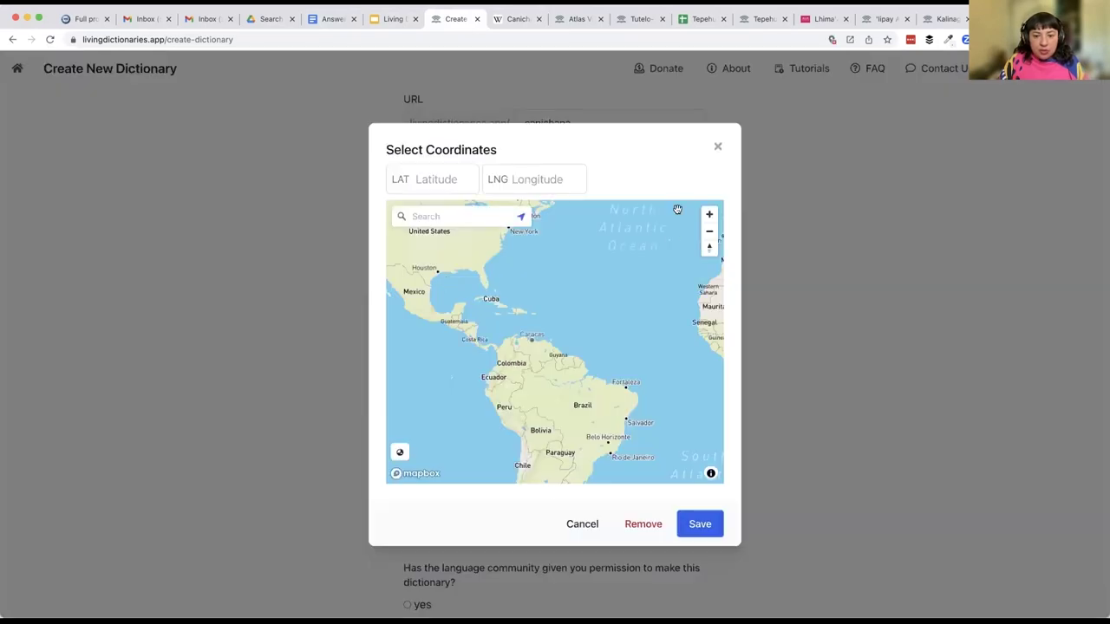
left_click(467, 213)
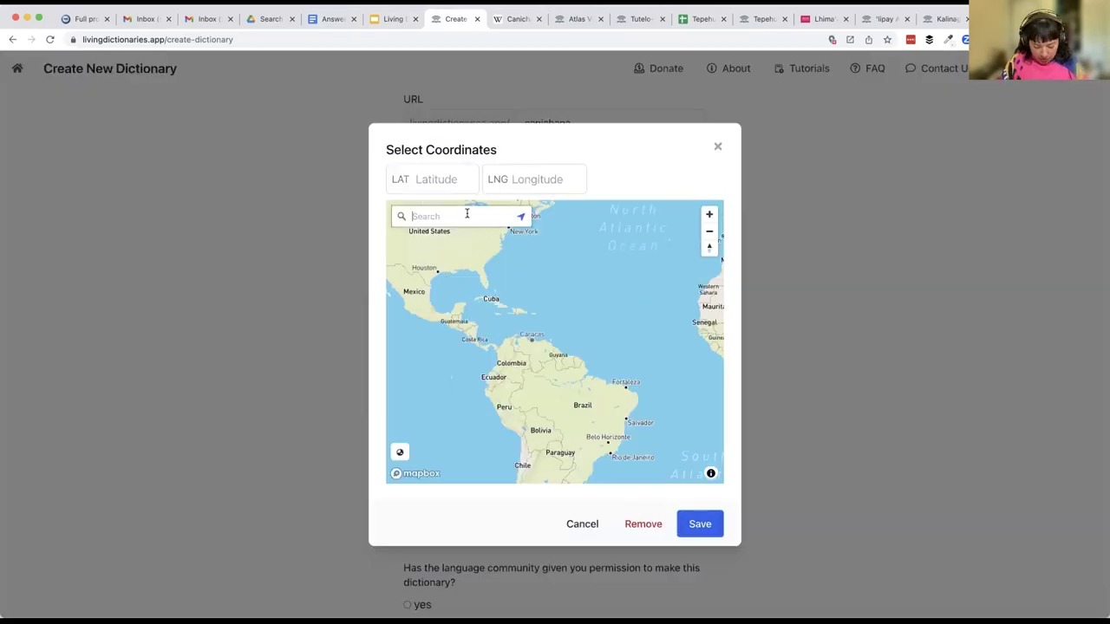
type("beni, boli")
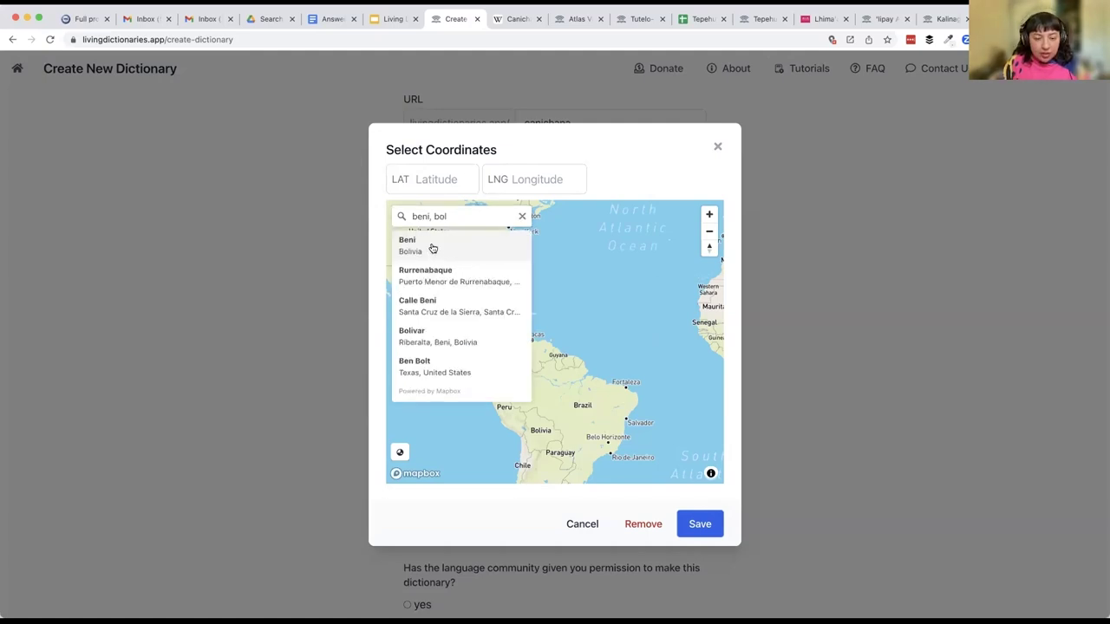
left_click(431, 244)
left_click(712, 531)
scroll(780, 337, "down", 1)
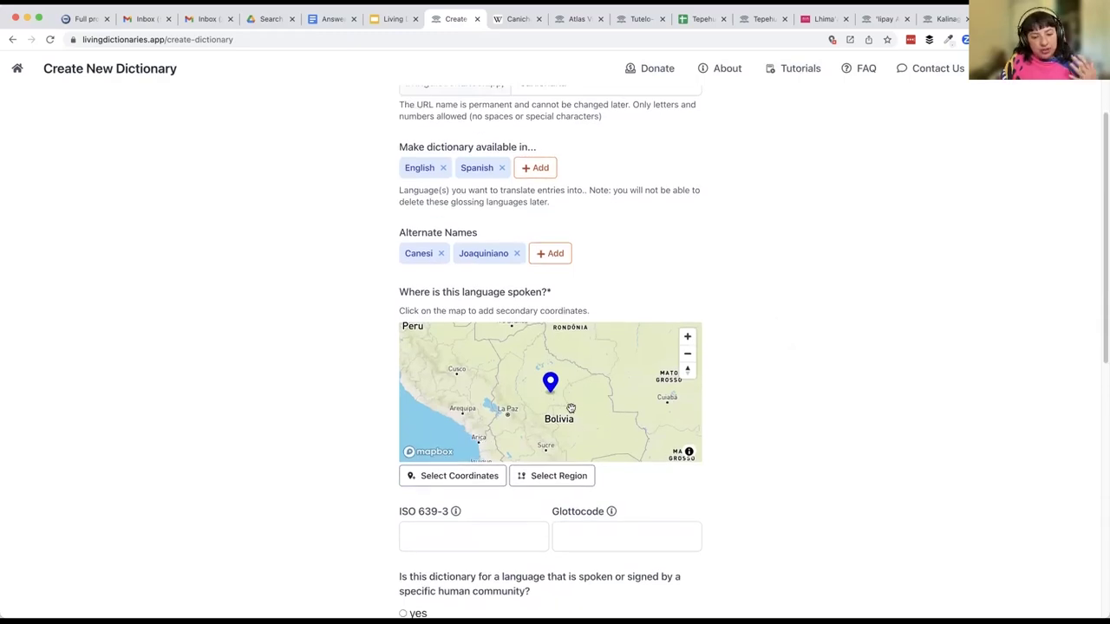
Step: Enter "caz" as the ISO 639-3 code and "can1243" as the Glottocode
scroll(728, 389, "down", 2)
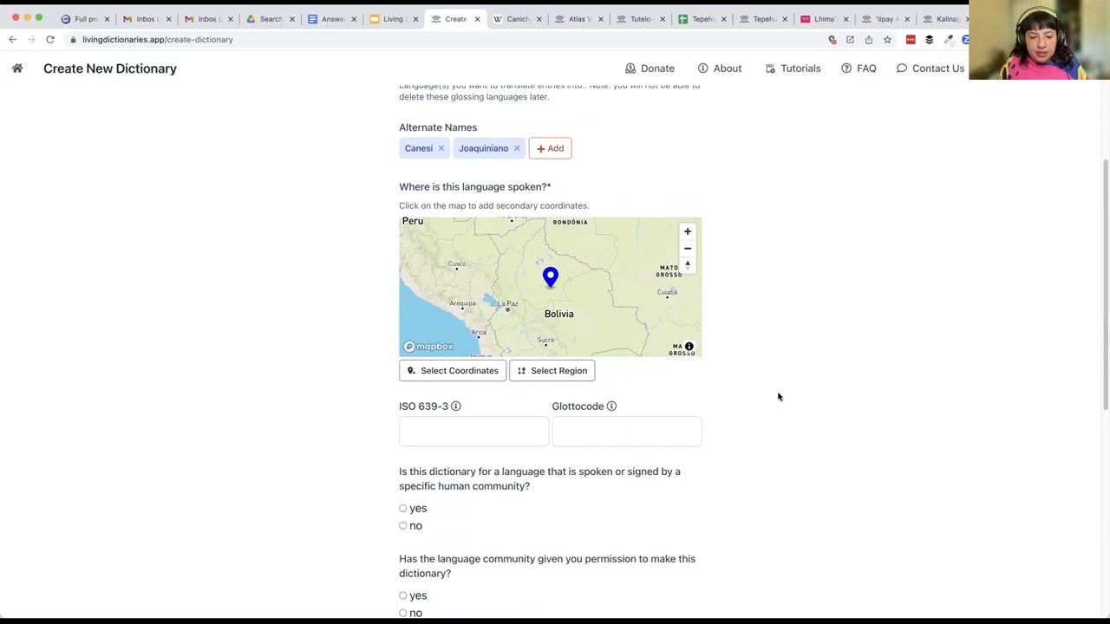
left_click(607, 432)
type("cani1243")
left_click(513, 434)
left_click(616, 431)
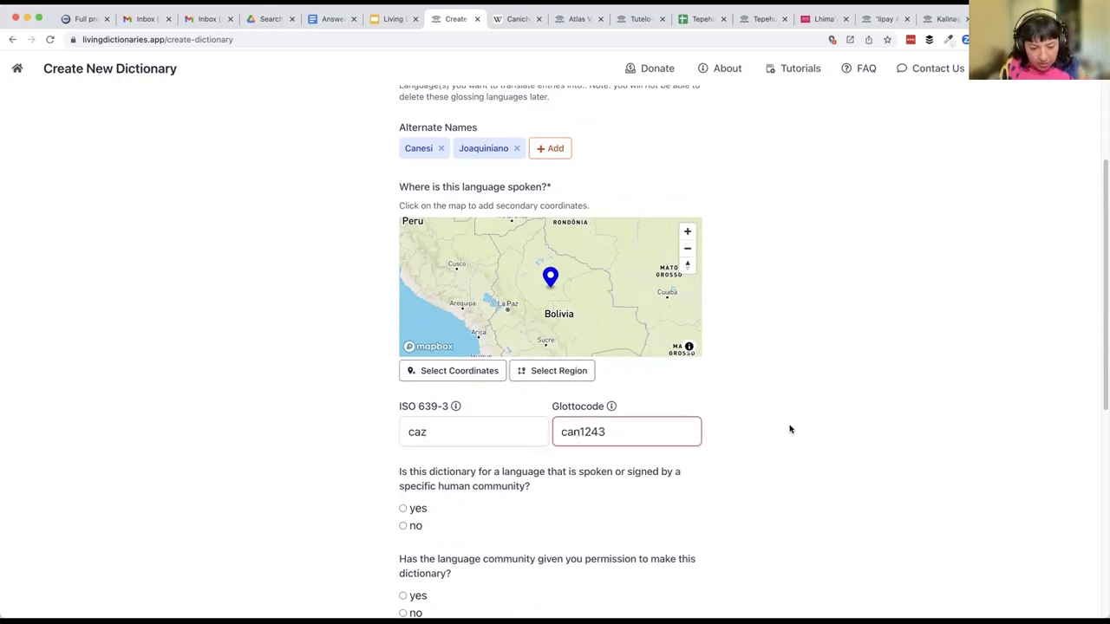
Step: Answer yes to both the human community question and the community permission question
scroll(790, 428, "down", 1)
scroll(787, 428, "down", 5)
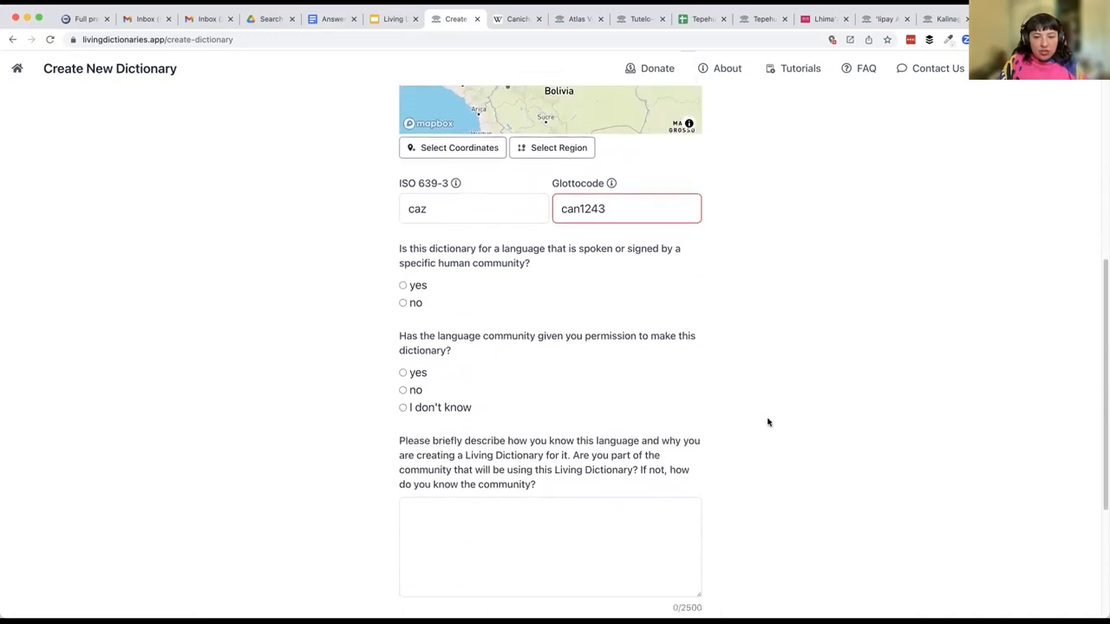
left_click(403, 286)
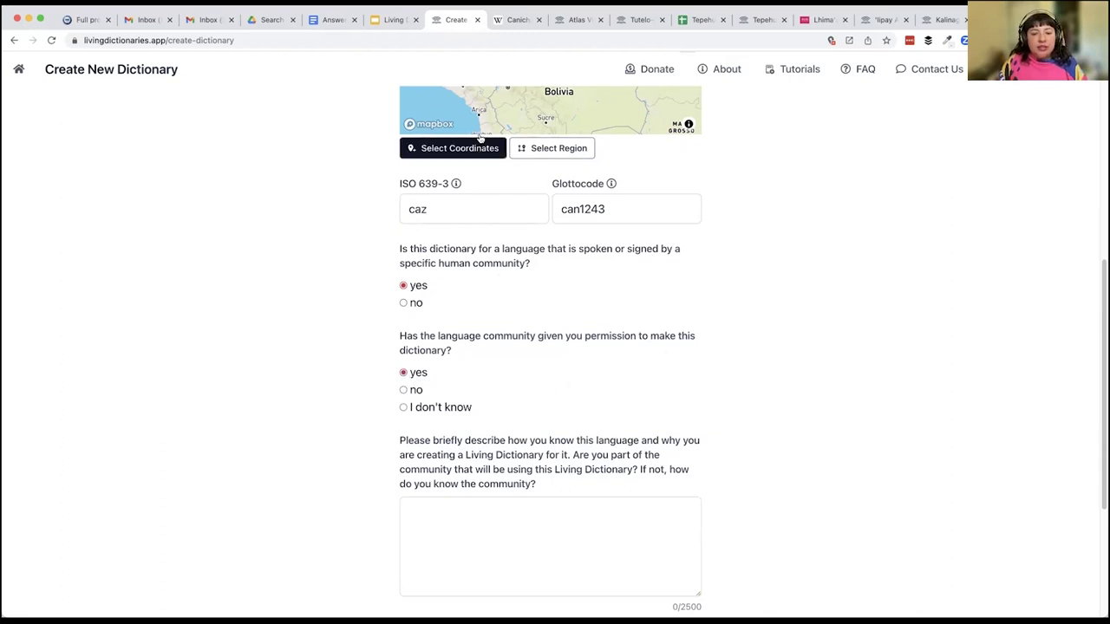
Step: Copy the paragraph about the facilitator role and community contact from the answers document into the field on knowing the language
left_click(328, 19)
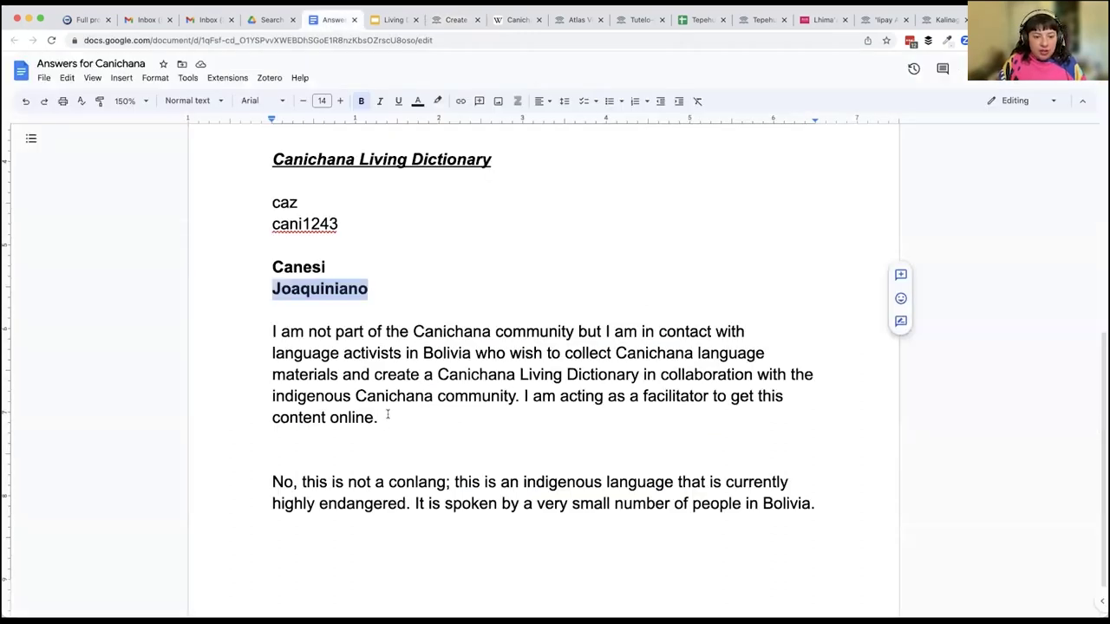
left_click_drag(388, 414, 272, 331)
key("super+c")
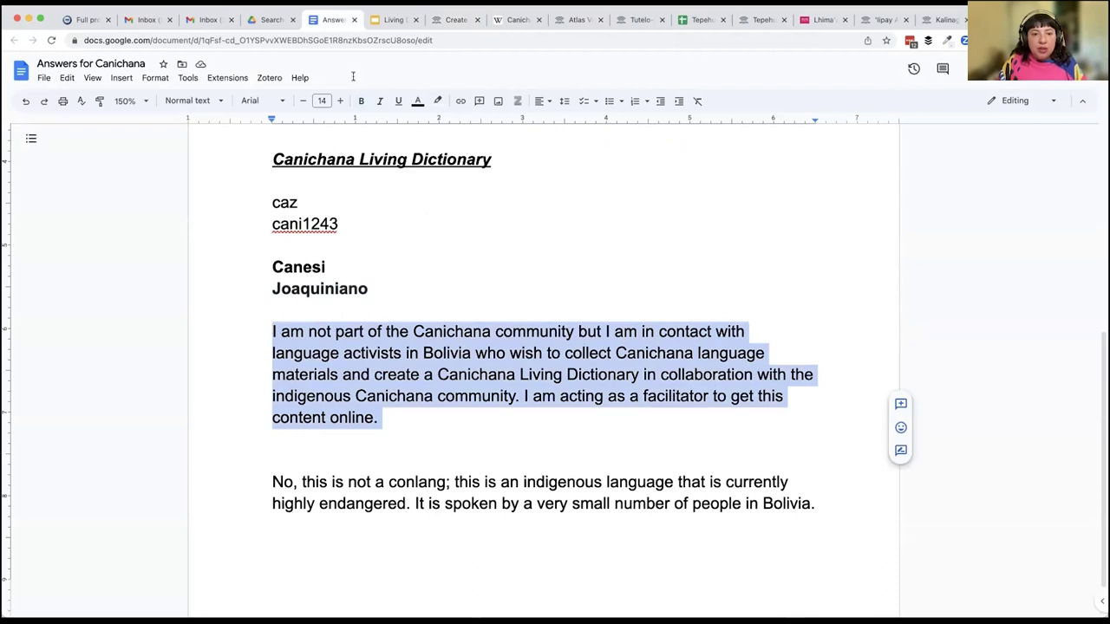
left_click(451, 20)
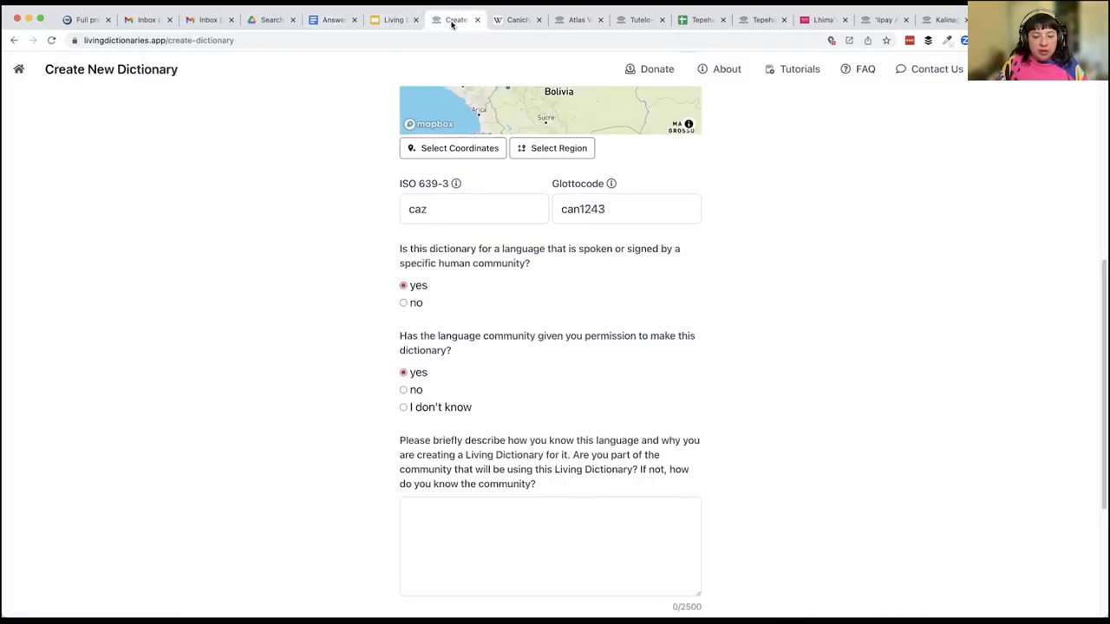
left_click(435, 540)
key("super+v")
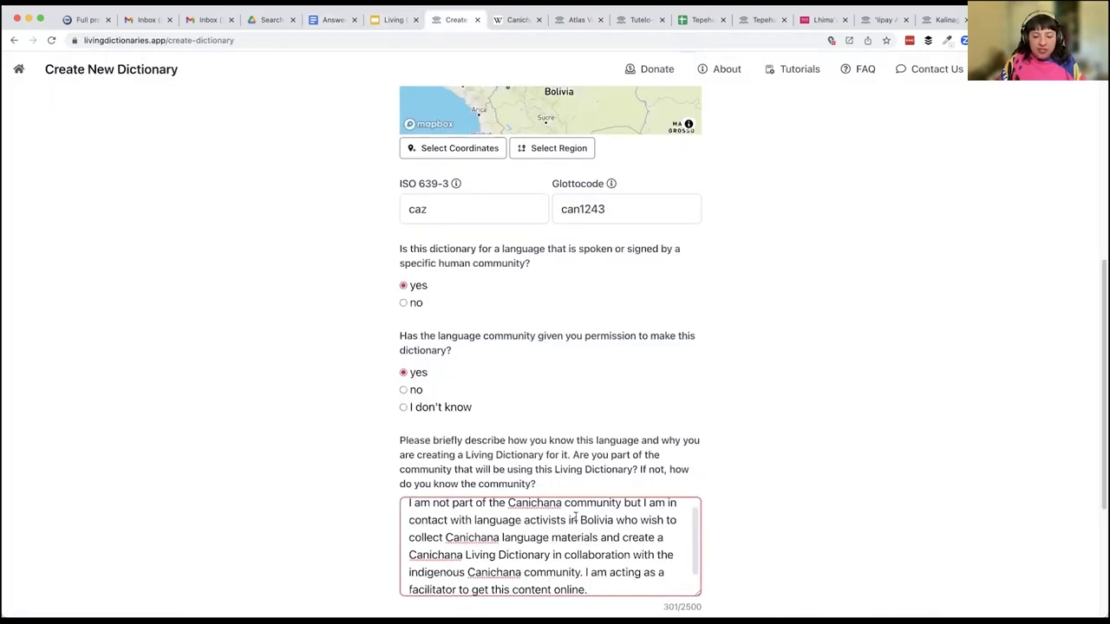
Step: Fill in the constructed-language question with the "No, this is not a conlang" paragraph from the answers document, and create the dictionary
scroll(575, 519, "down", 1)
scroll(738, 461, "down", 2)
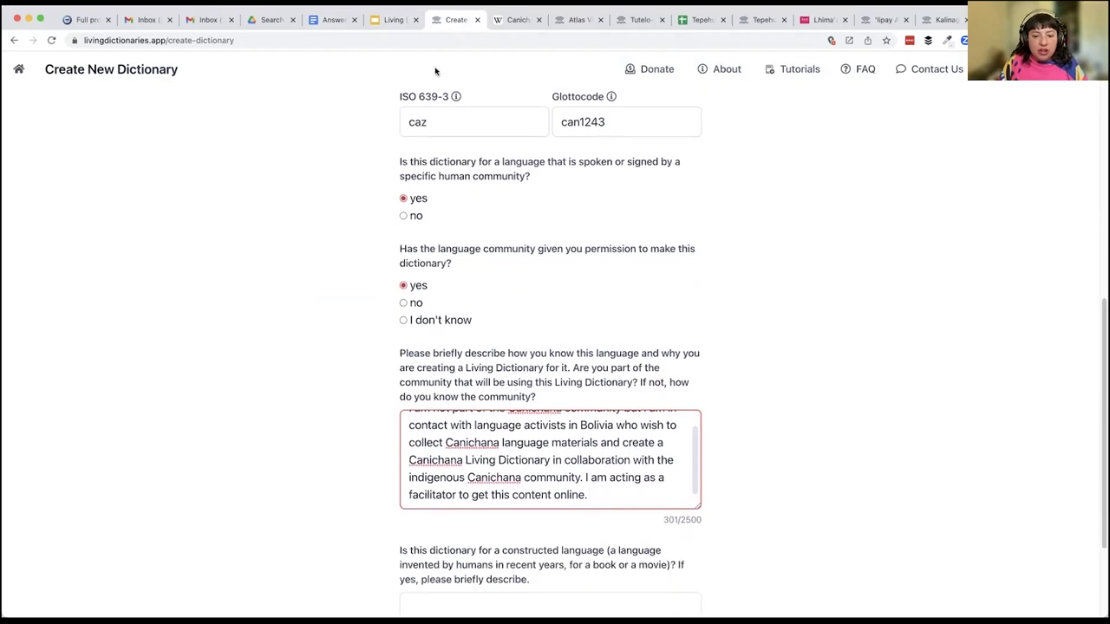
left_click(327, 21)
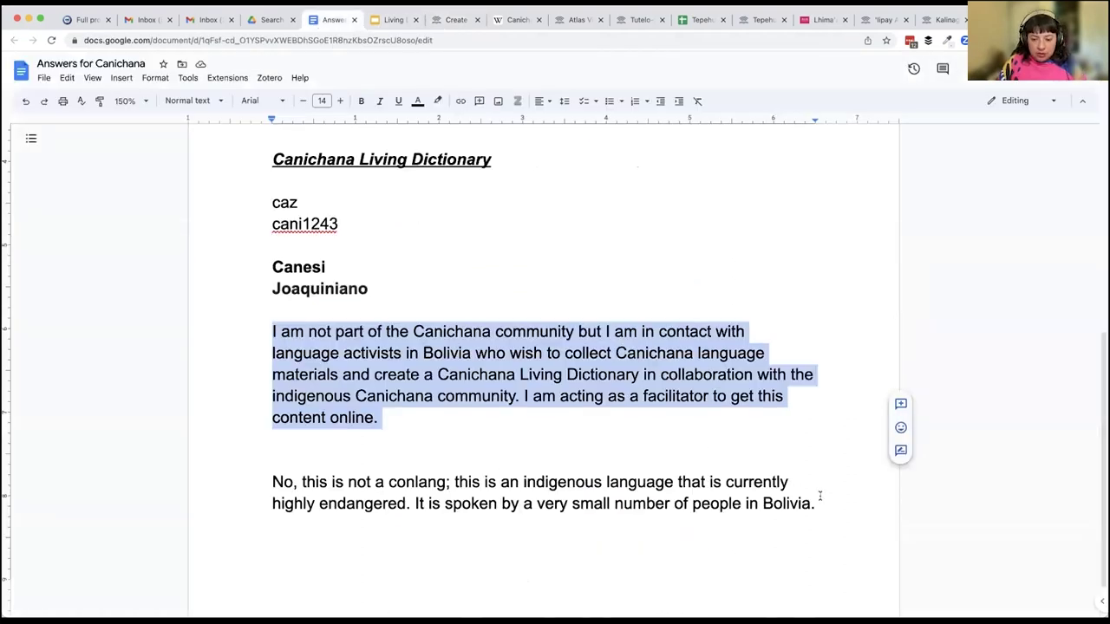
left_click_drag(819, 496, 243, 480)
key("ctrl+c")
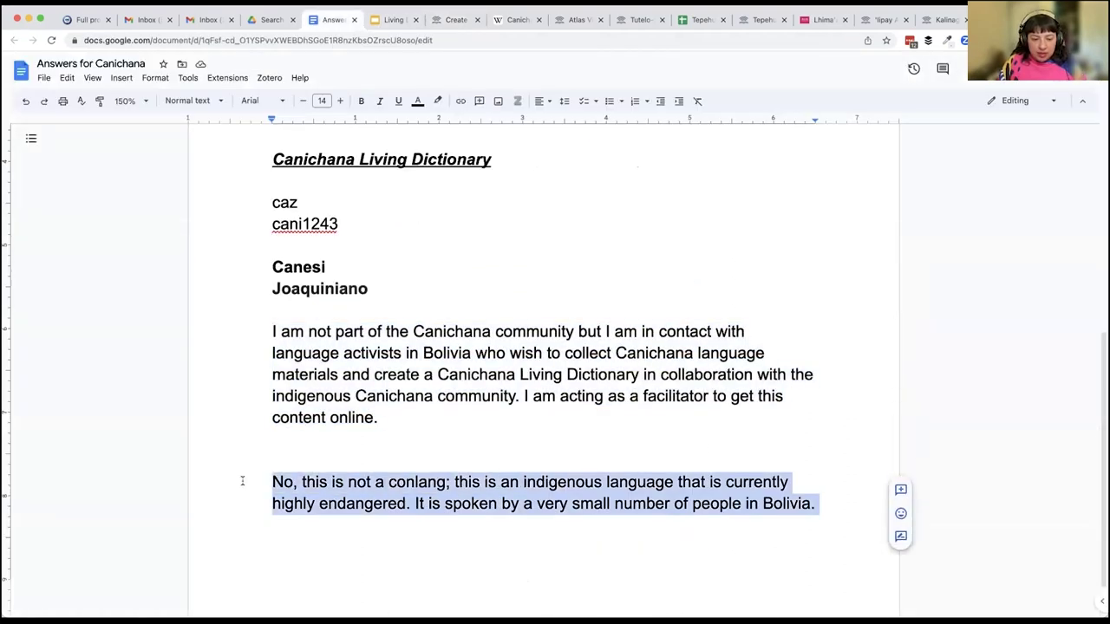
left_click(453, 20)
scroll(468, 460, "down", 3)
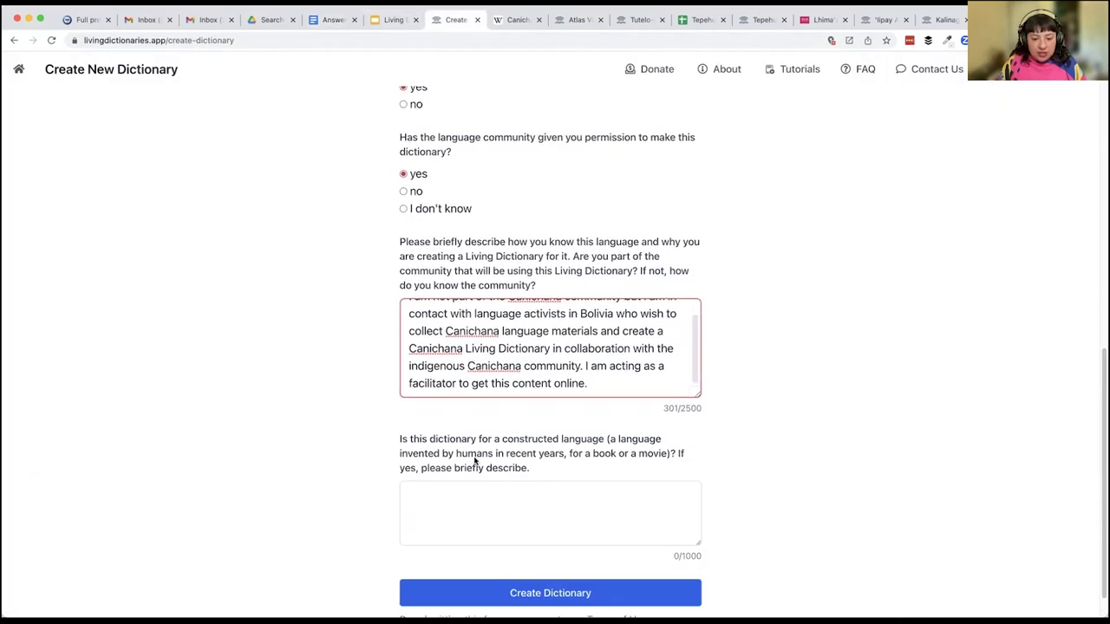
left_click(436, 496)
key("ctrl+v")
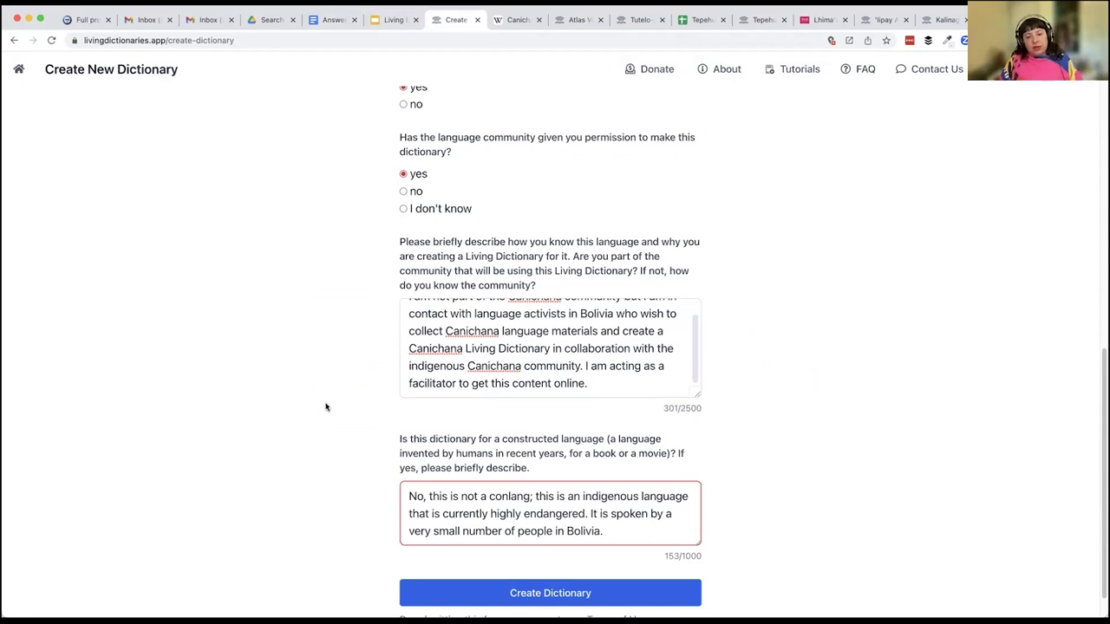
left_click(550, 590)
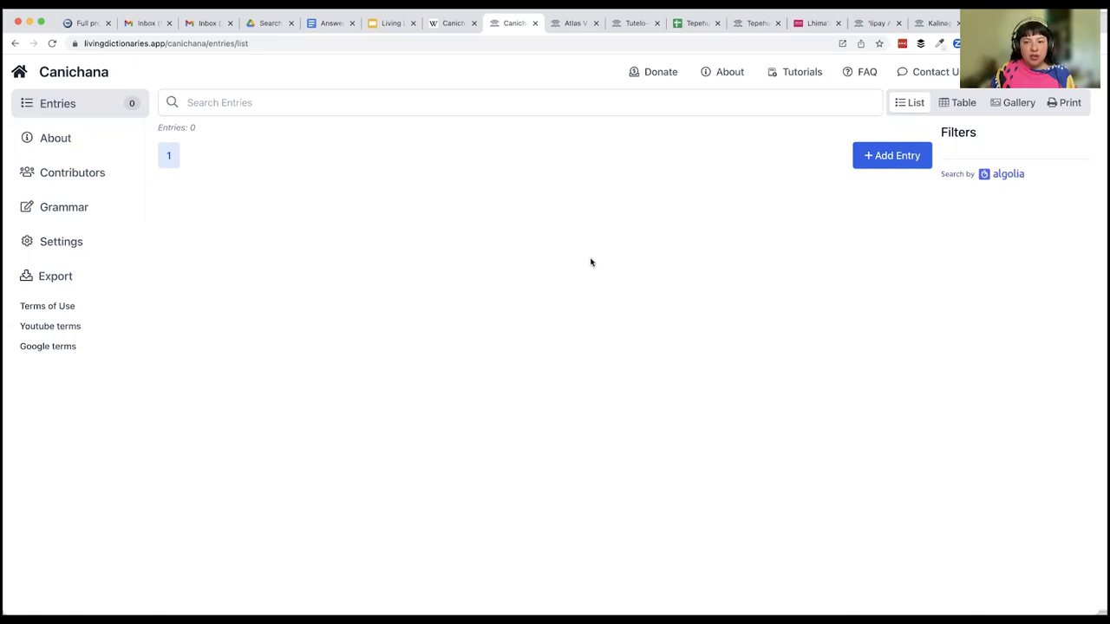
Step: Copy the Canichana word for maize from the Wikipedia article's vocabulary table and add it as the new dictionary entry "ni-chuxú"
left_click(453, 28)
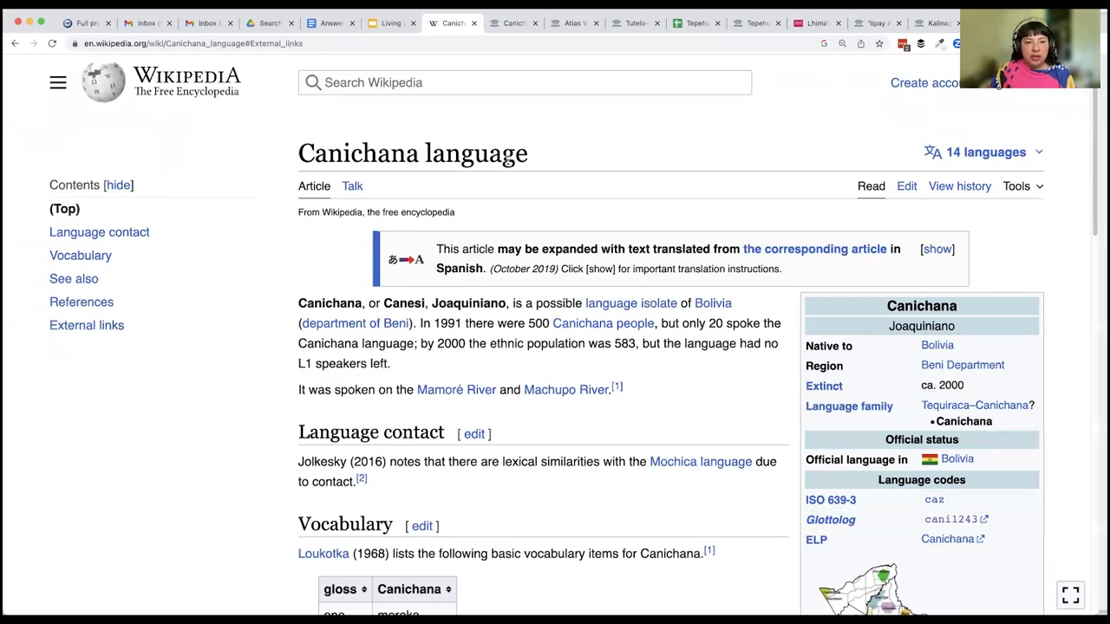
scroll(578, 242, "down", 5)
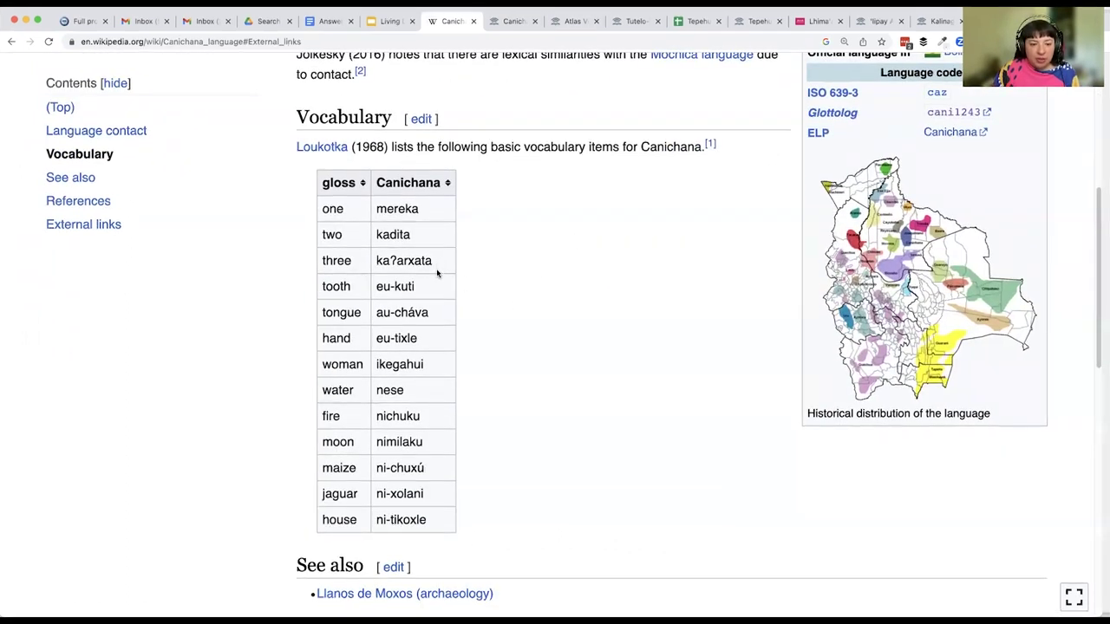
left_click_drag(431, 469, 375, 469)
key("super+c")
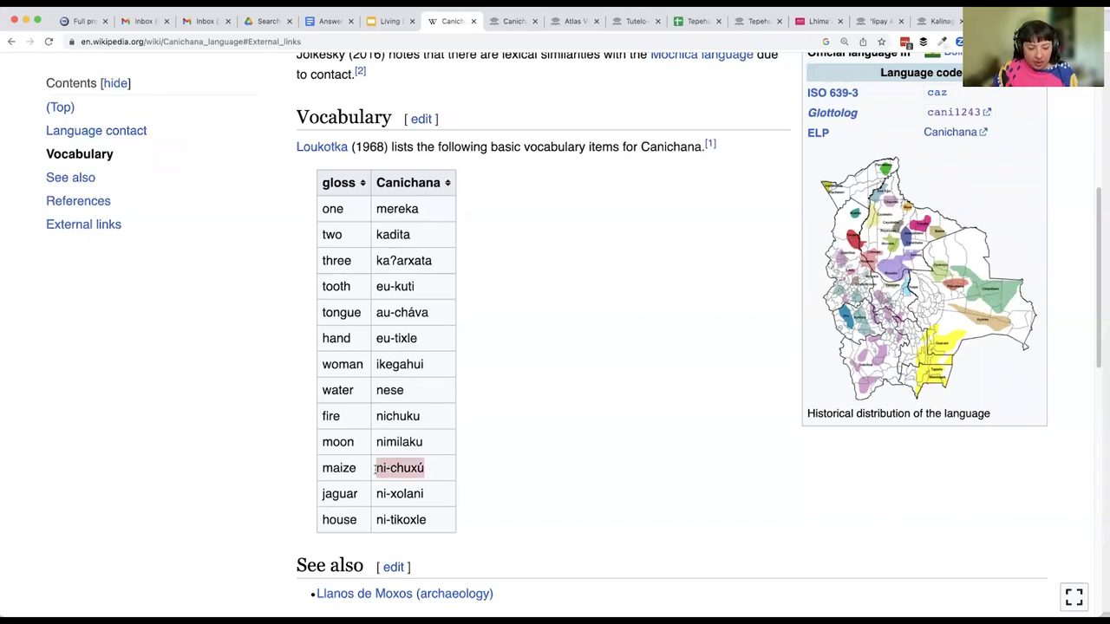
scroll(543, 384, "down", 4)
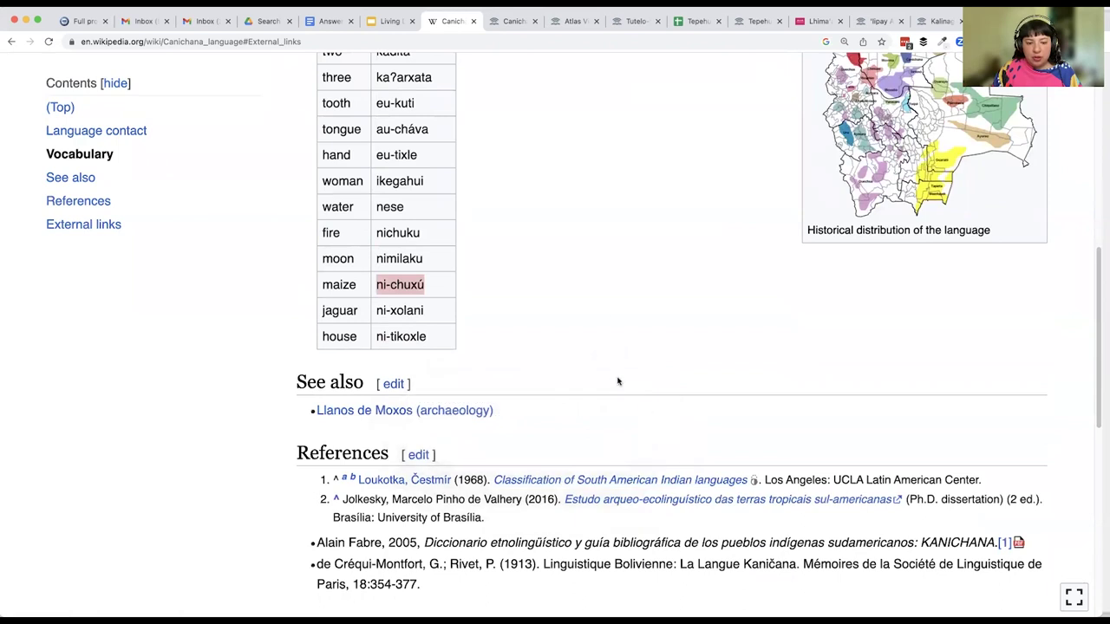
key("ctrl+Tab")
left_click(893, 155)
key("super+v")
left_click(690, 378)
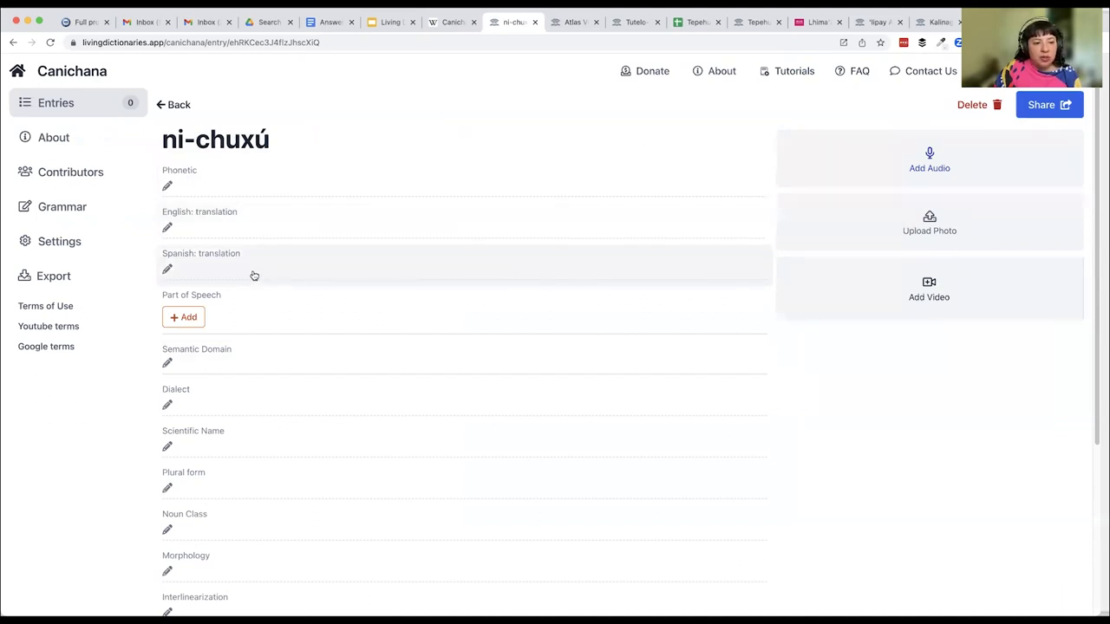
Step: Review the fields available for the ni-chuxú entry and set its English translation to "maize"
scroll(283, 328, "down", 1)
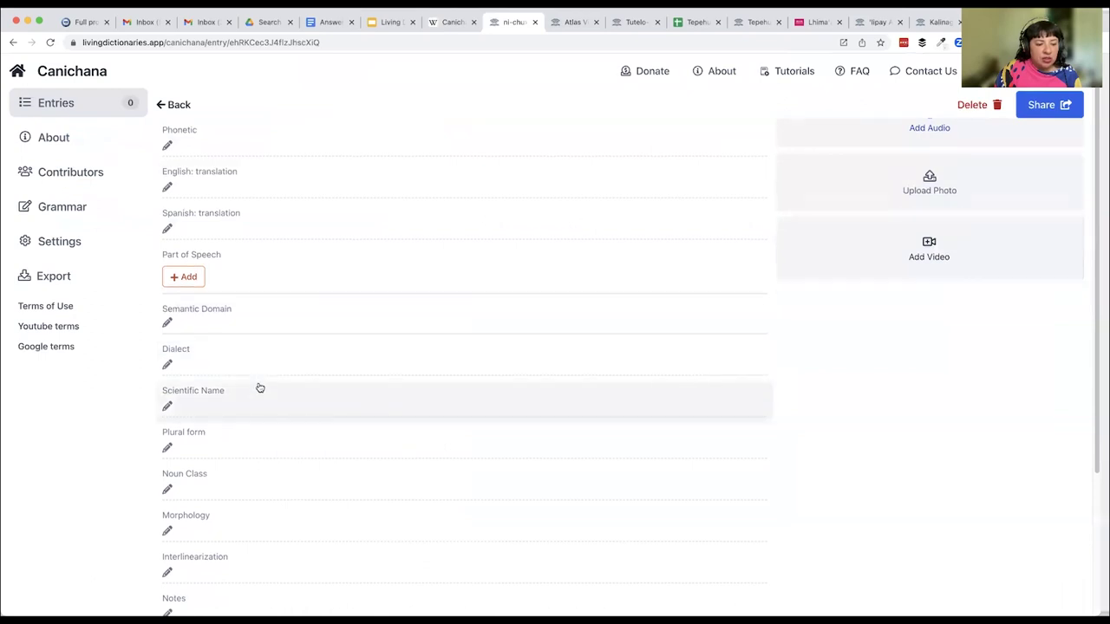
scroll(251, 390, "down", 1)
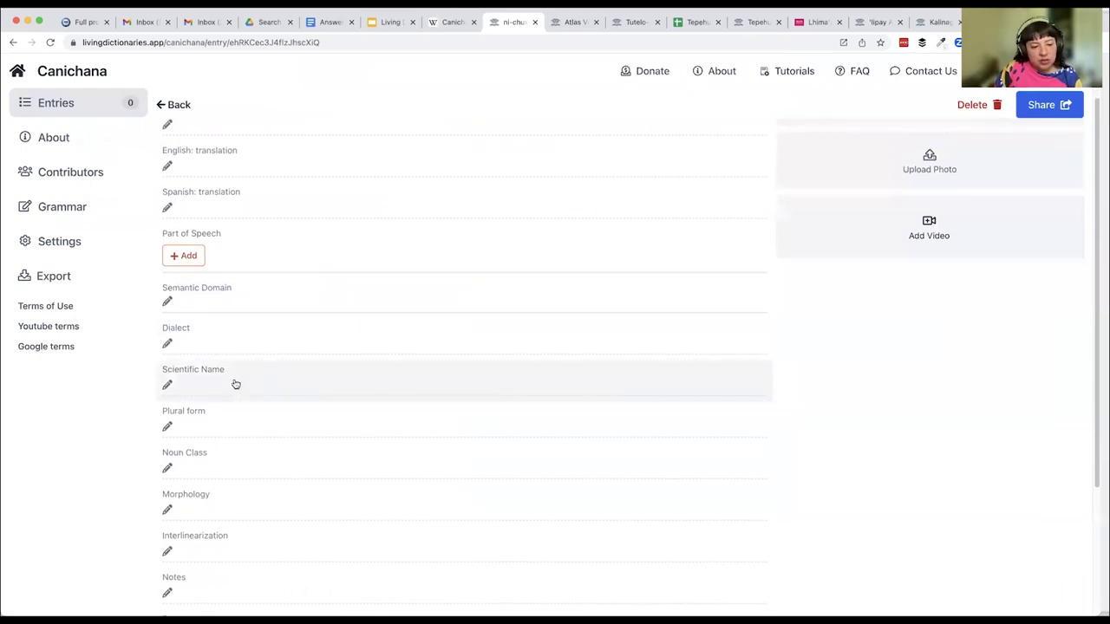
scroll(245, 386, "down", 2)
scroll(234, 362, "down", 2)
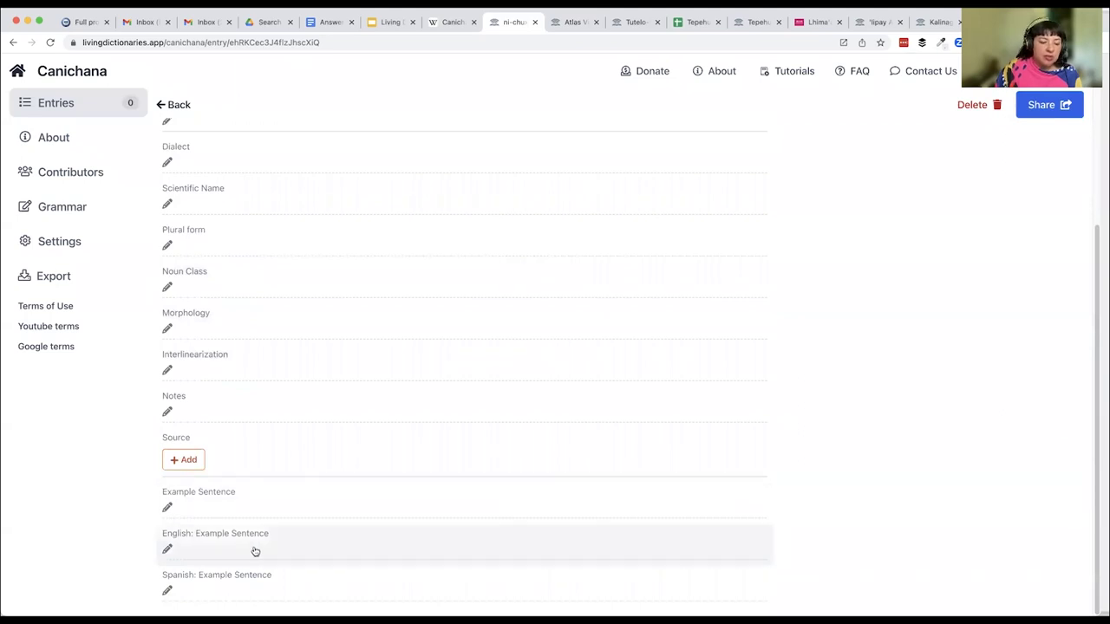
scroll(325, 466, "up", 3)
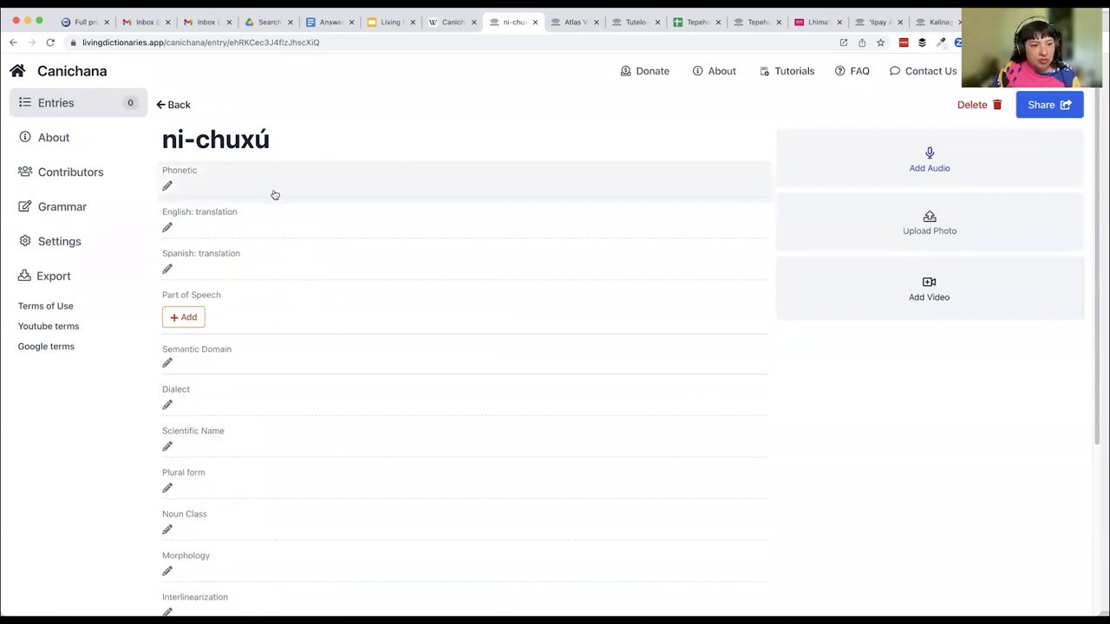
left_click(442, 23)
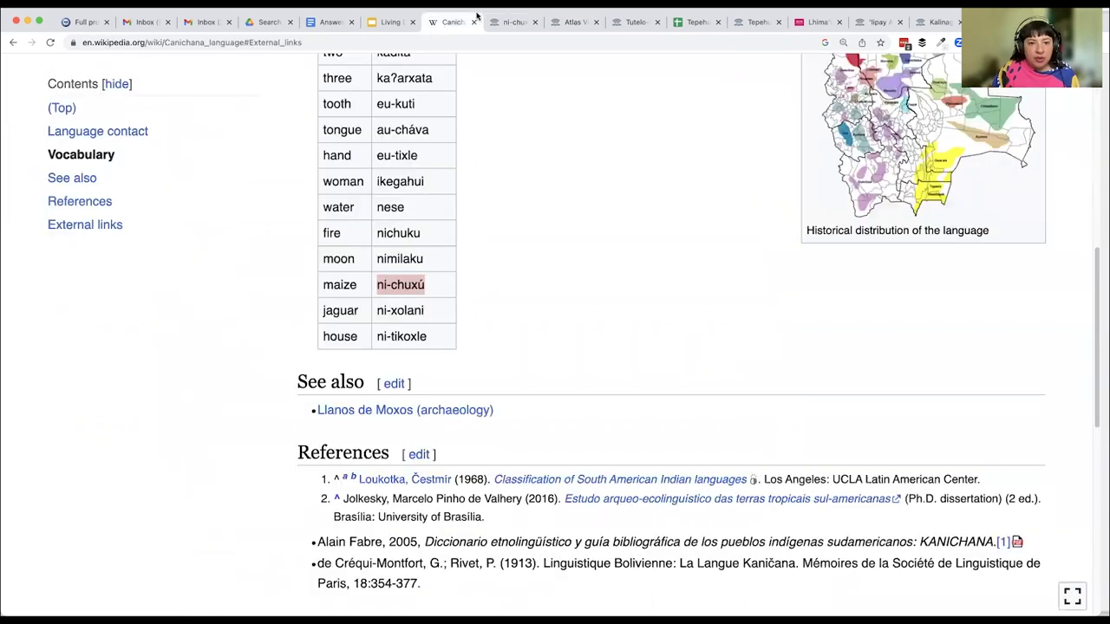
left_click(512, 21)
left_click(220, 228)
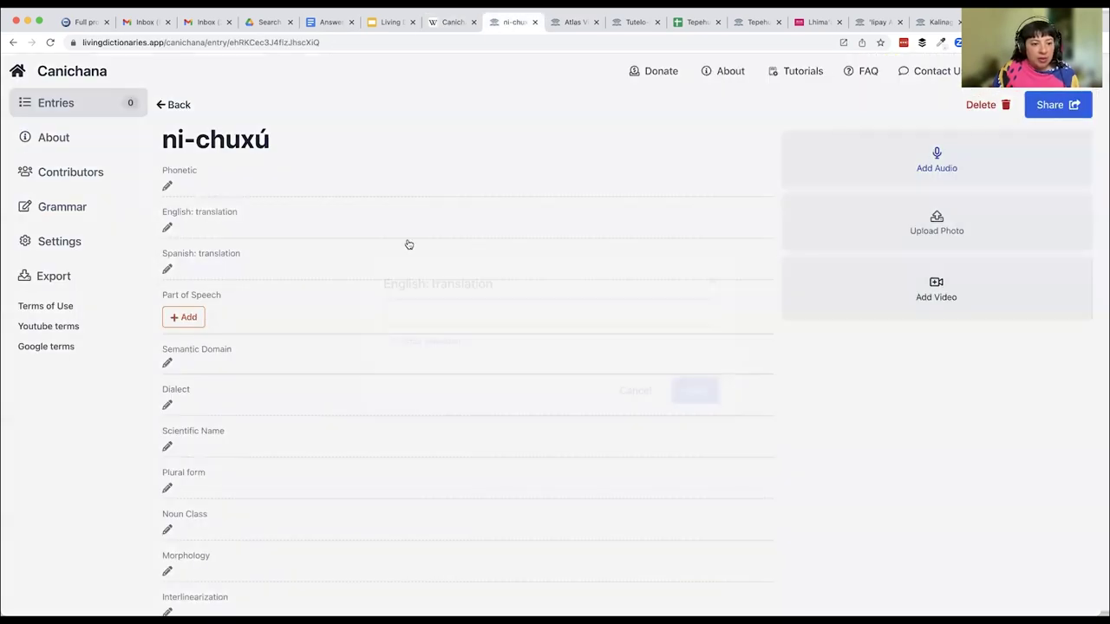
type("maize")
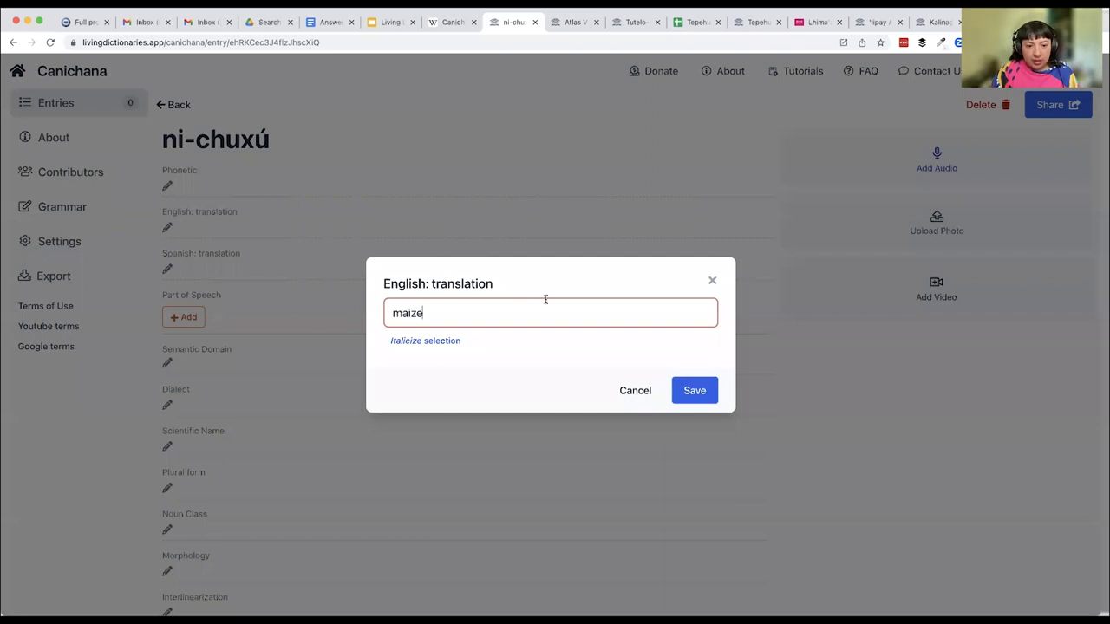
left_click(695, 391)
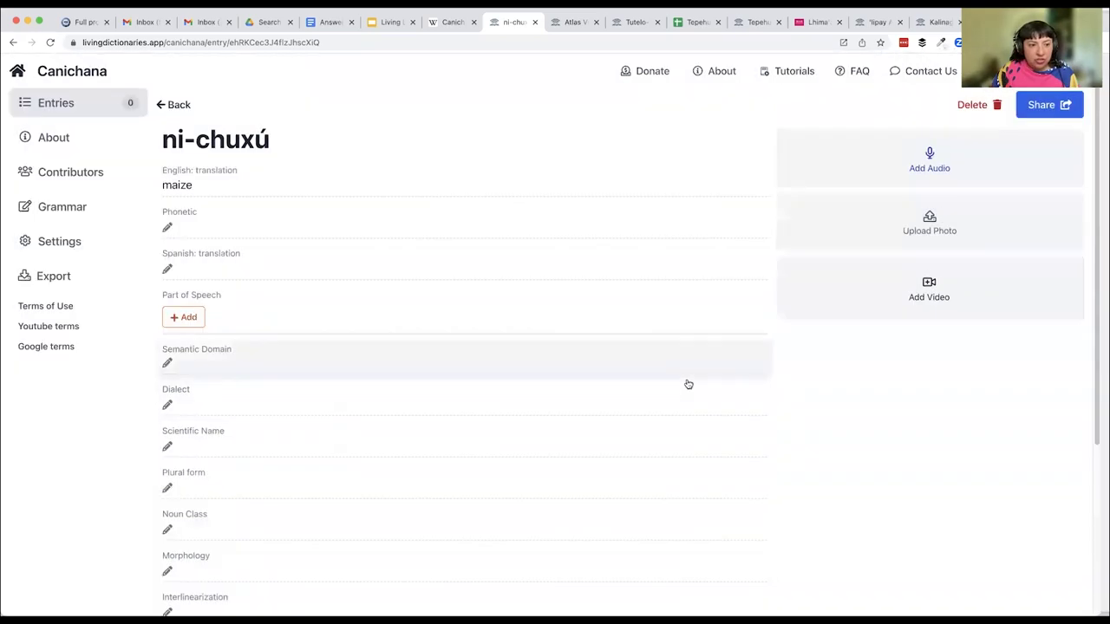
Step: Set the Spanish translation of the ni-chuxú entry to "maíz"
left_click(204, 265)
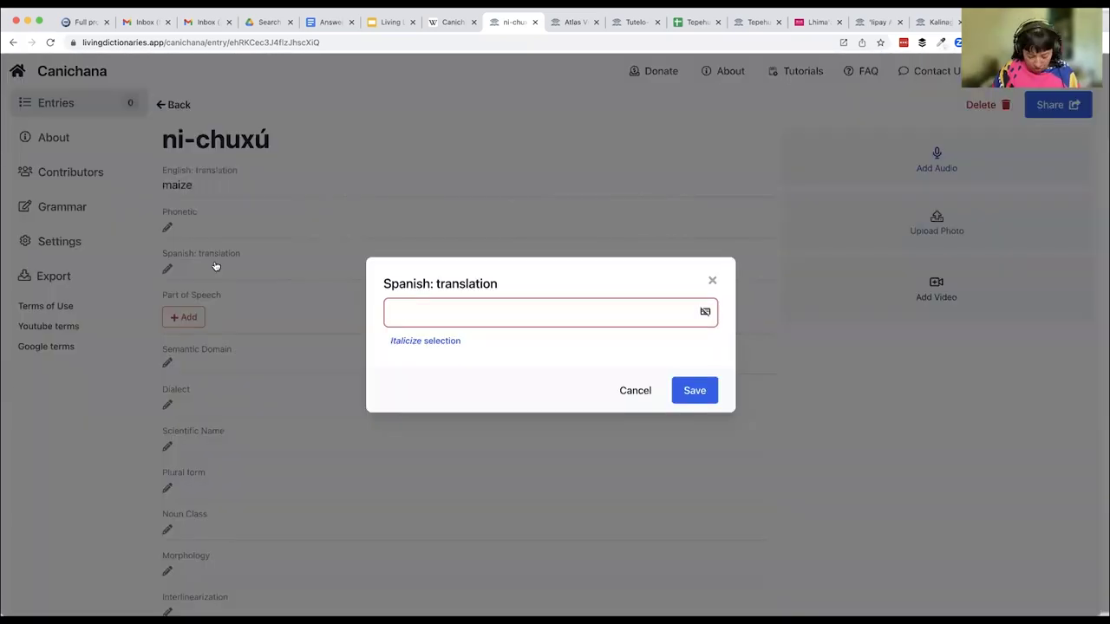
type("maíz")
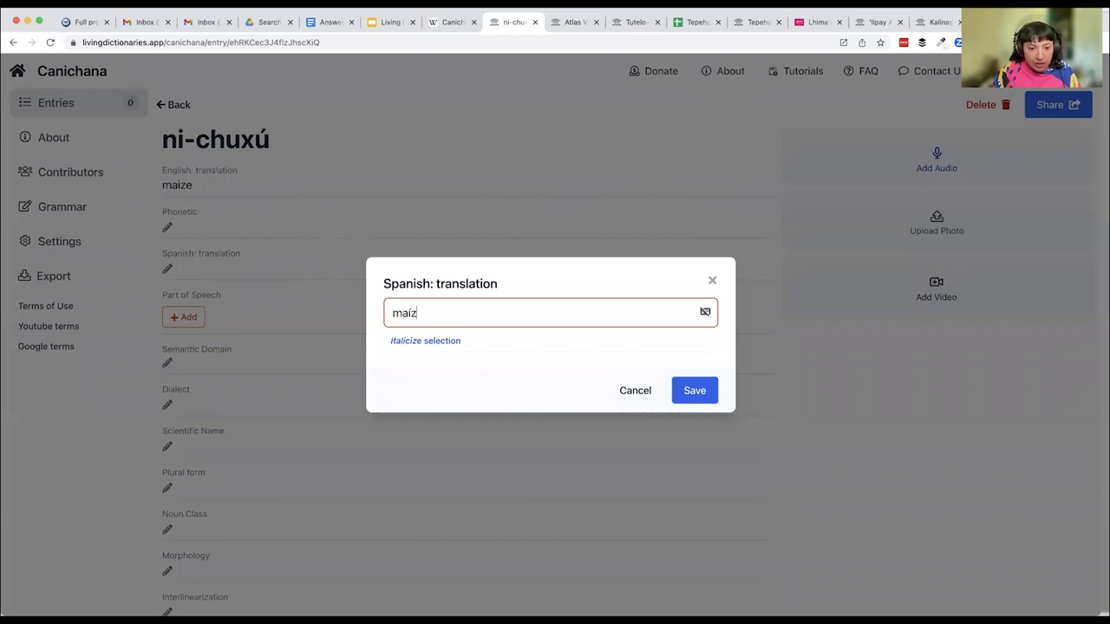
left_click(697, 391)
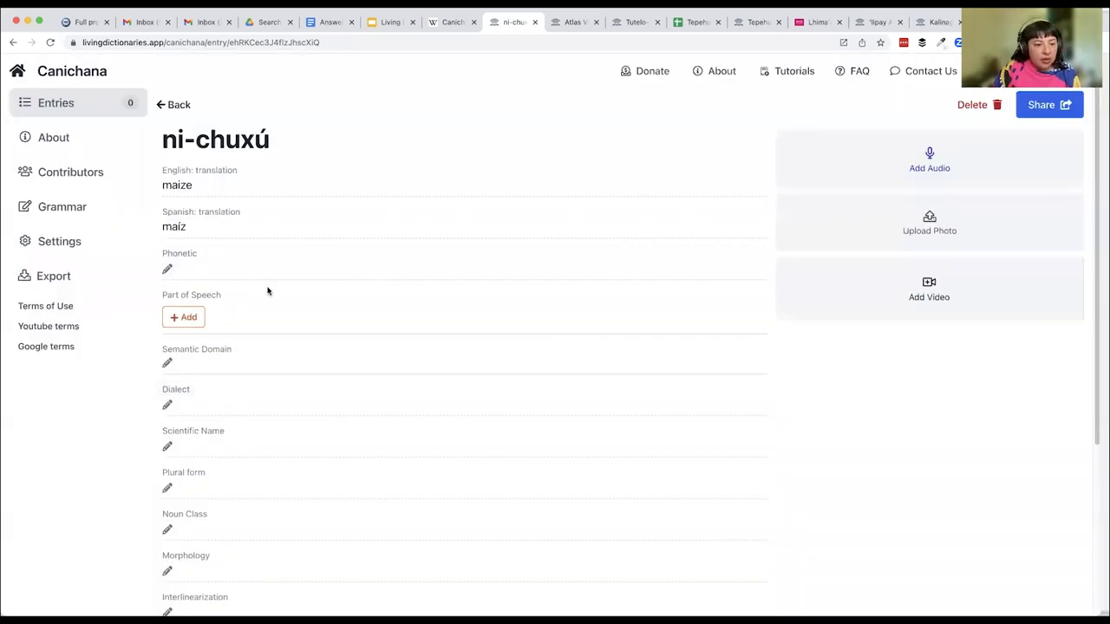
Step: Assign the semantic domains "Food, cooking and foodways" and "Agriculture" to the ni-chuxú entry
left_click(217, 363)
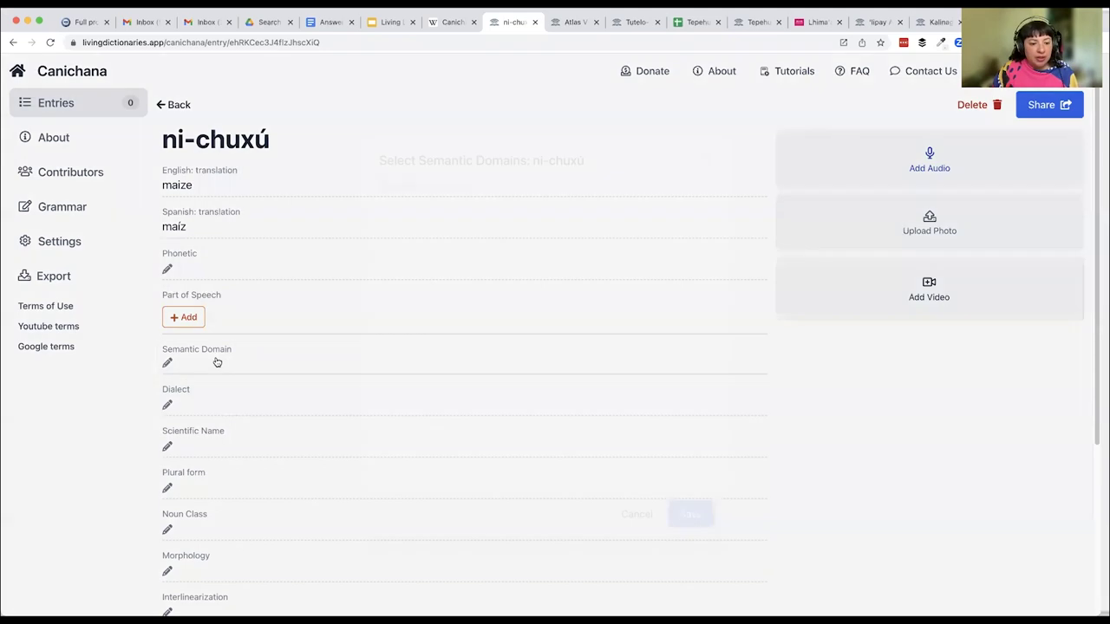
left_click(420, 180)
type("food")
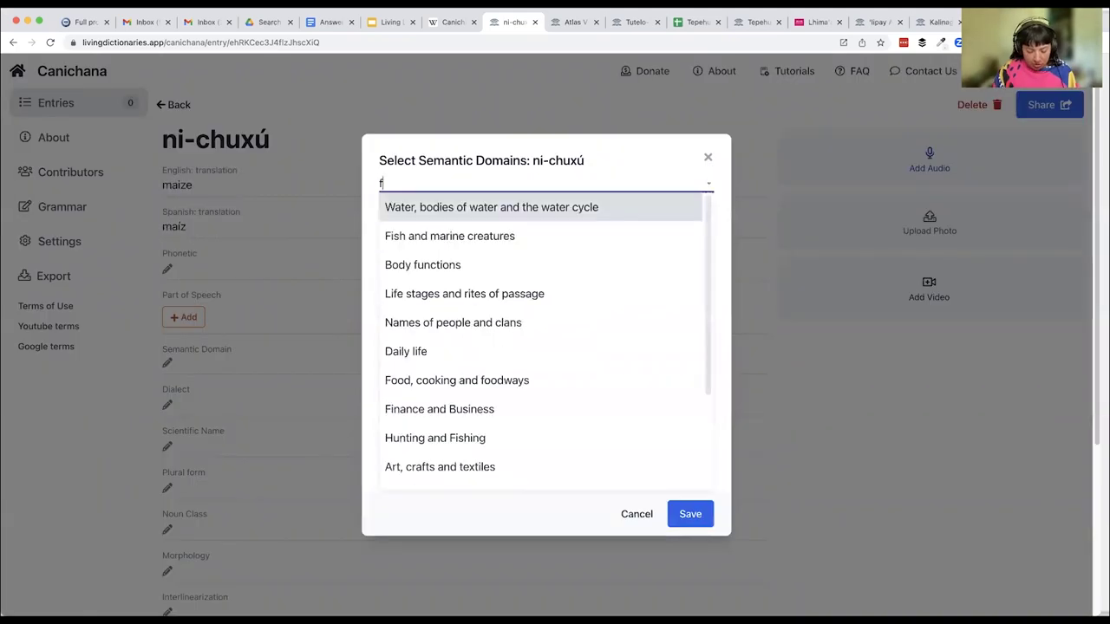
left_click(429, 207)
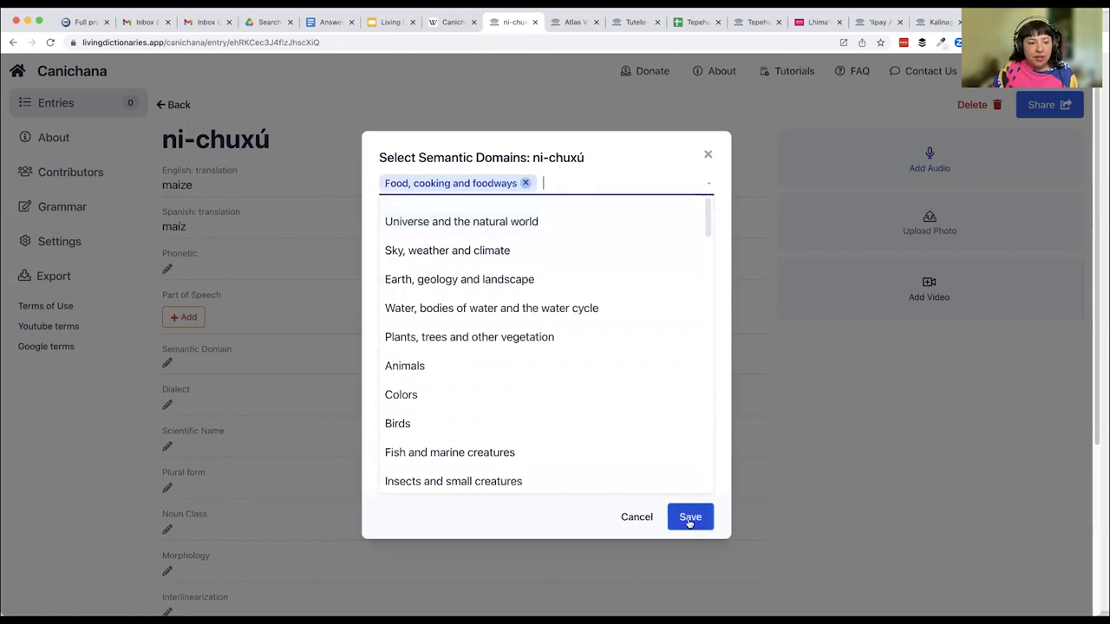
type("agr")
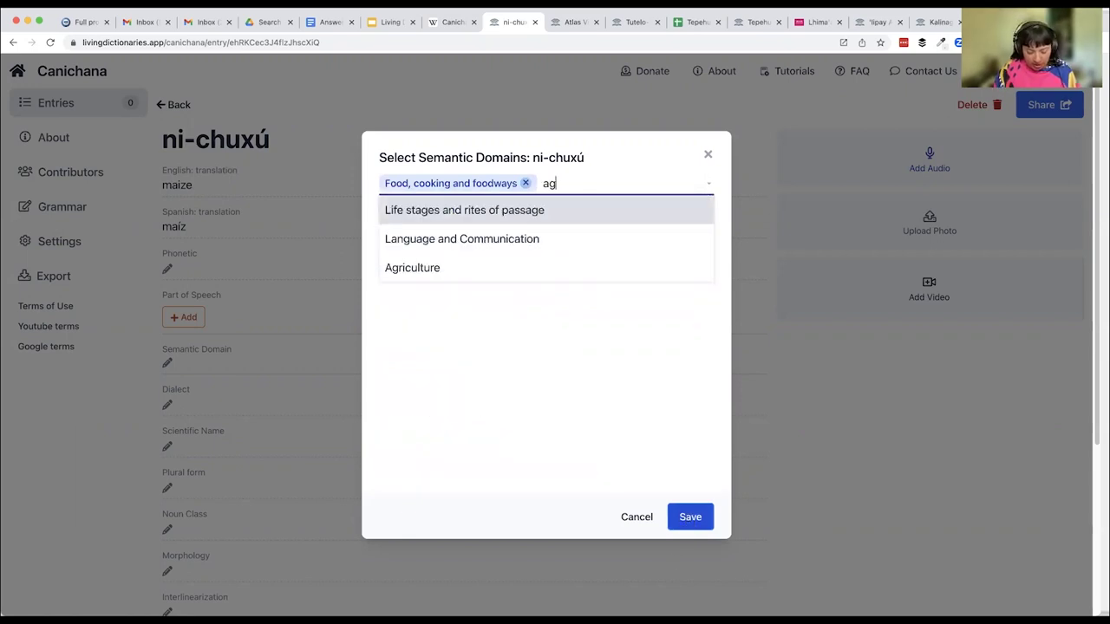
left_click(471, 222)
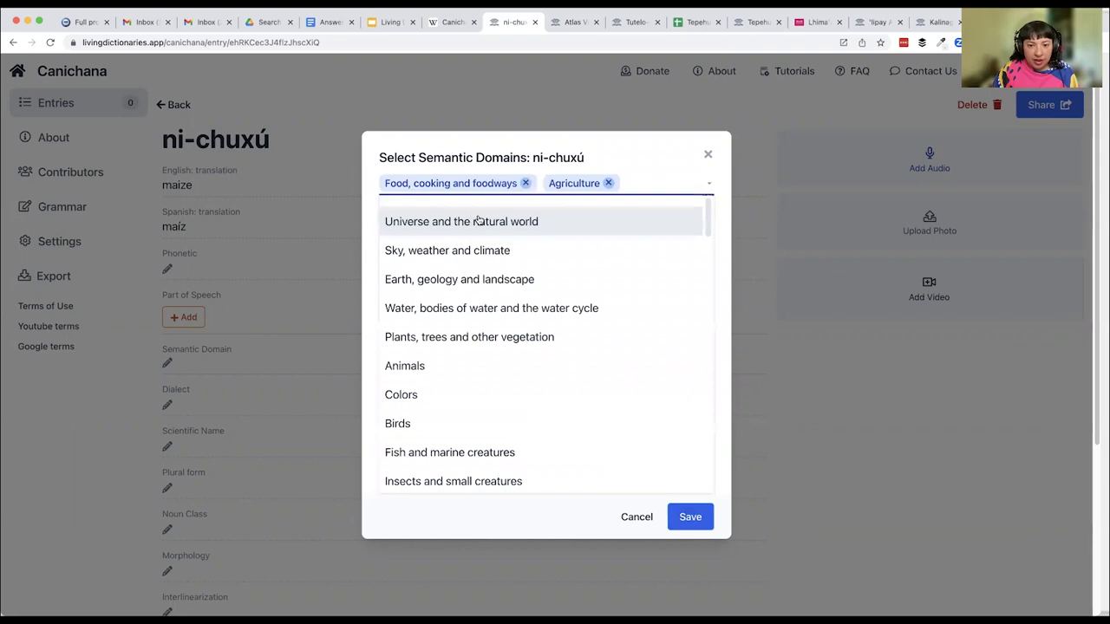
scroll(527, 300, "down", 10)
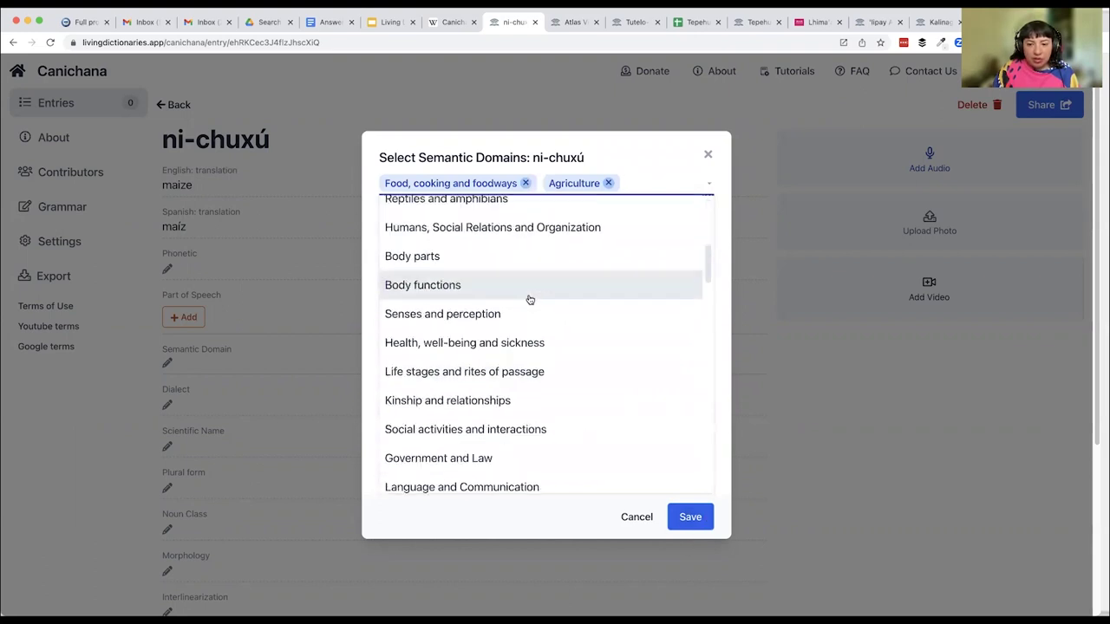
scroll(525, 300, "up", 10)
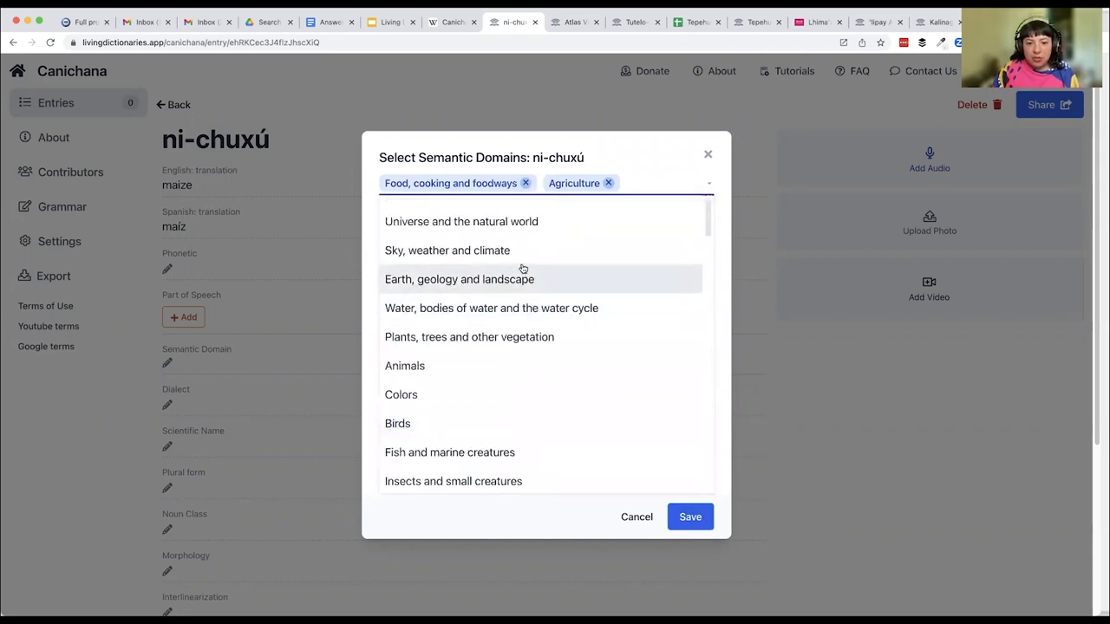
left_click(693, 517)
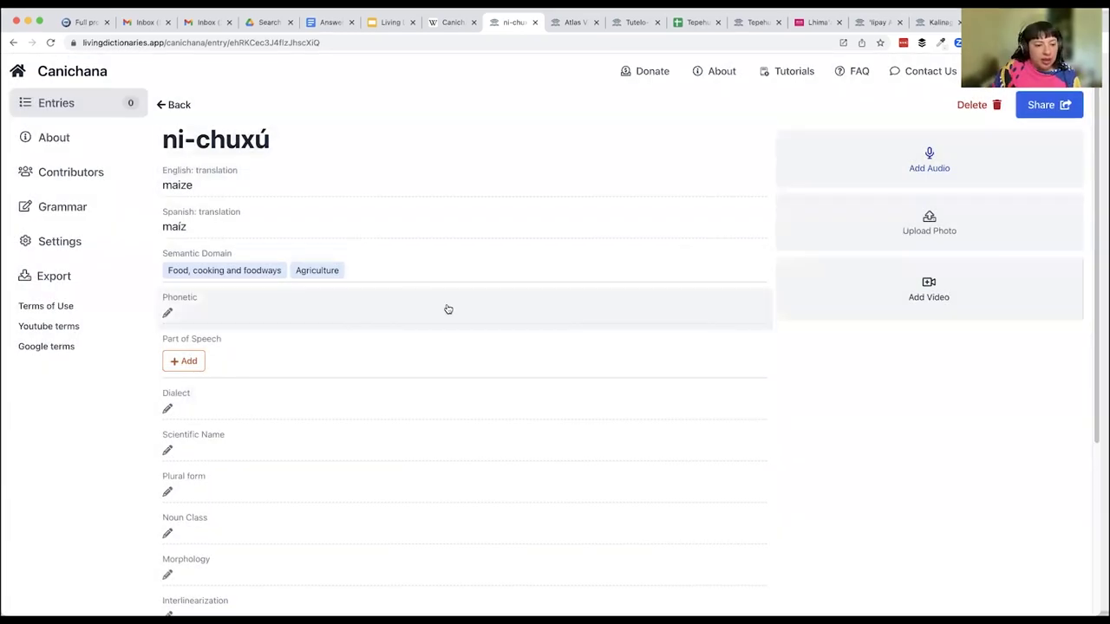
Step: Upload the photo of multicoloured maize cobs to the ni-chuxú entry
scroll(378, 330, "down", 1)
scroll(379, 332, "down", 3)
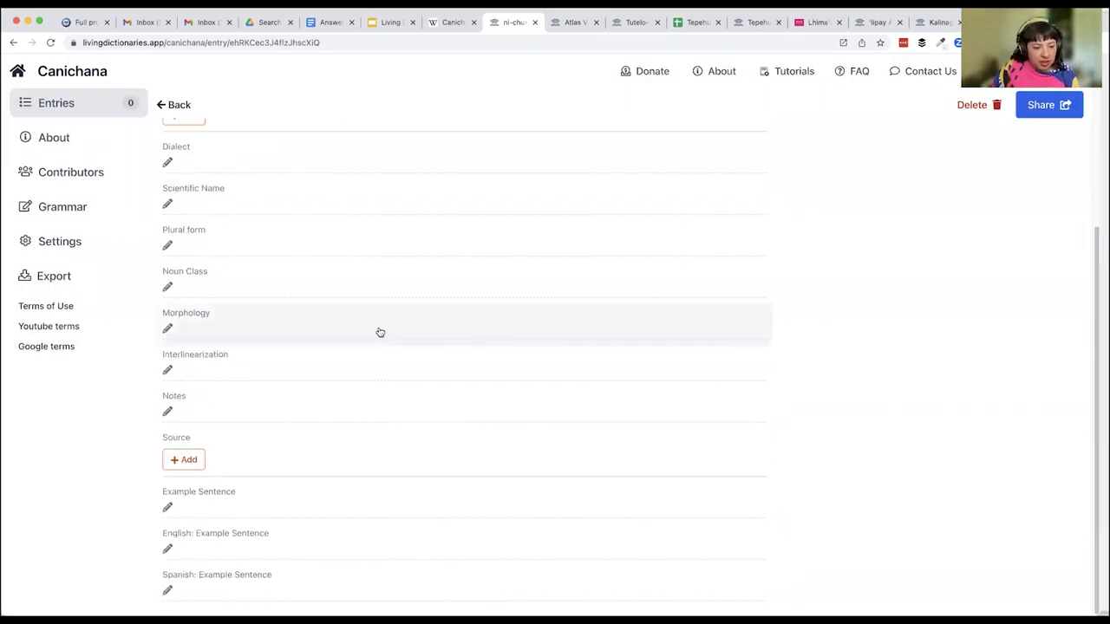
scroll(379, 331, "up", 3)
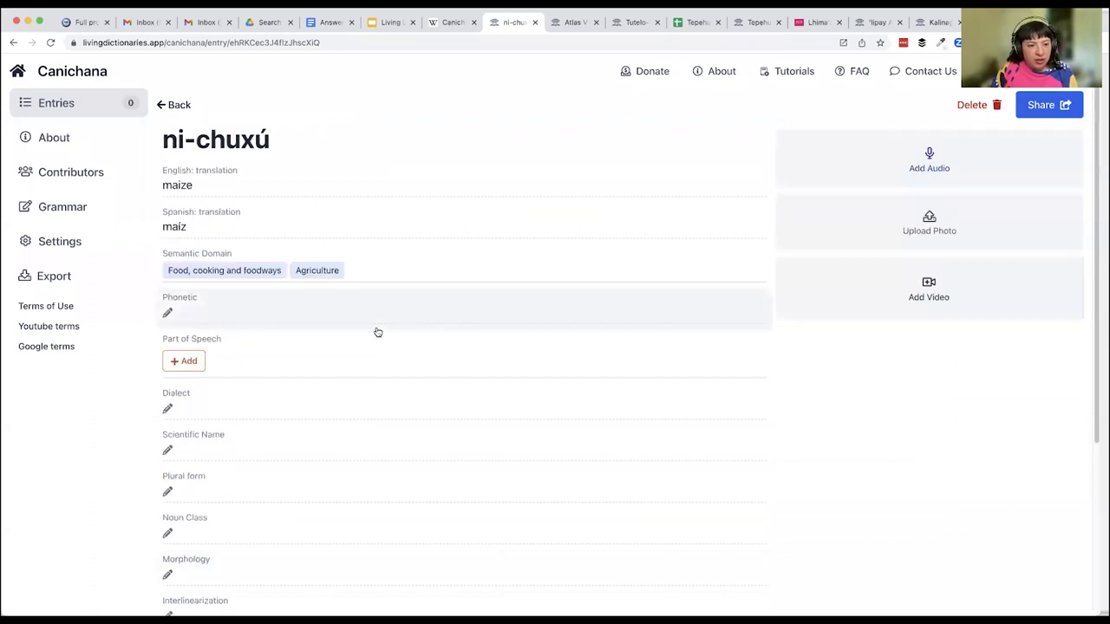
left_click(939, 230)
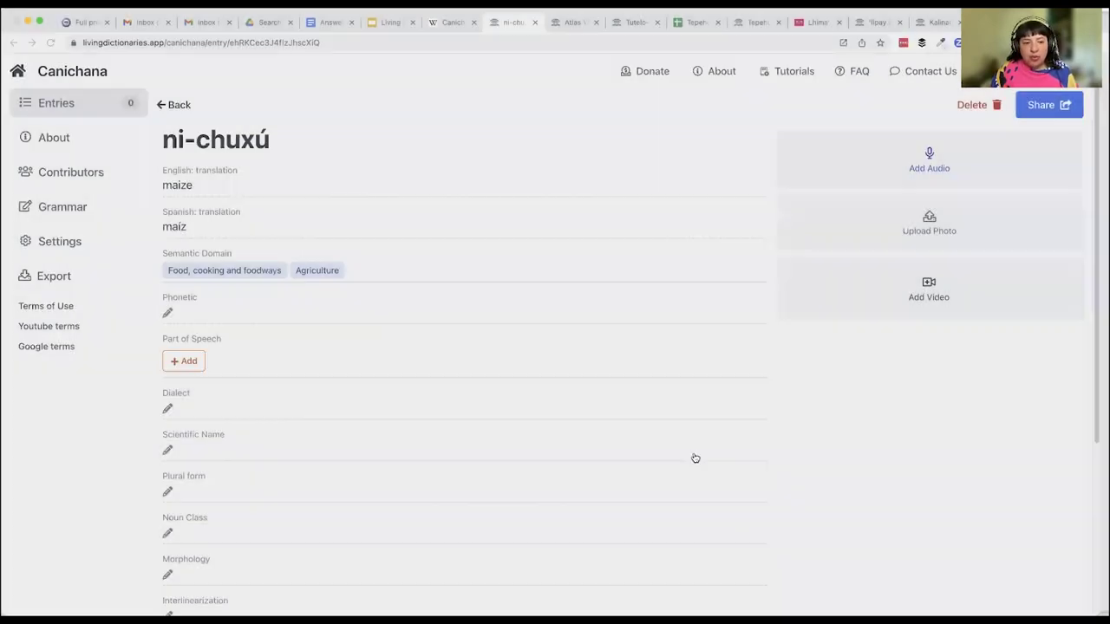
key("Return")
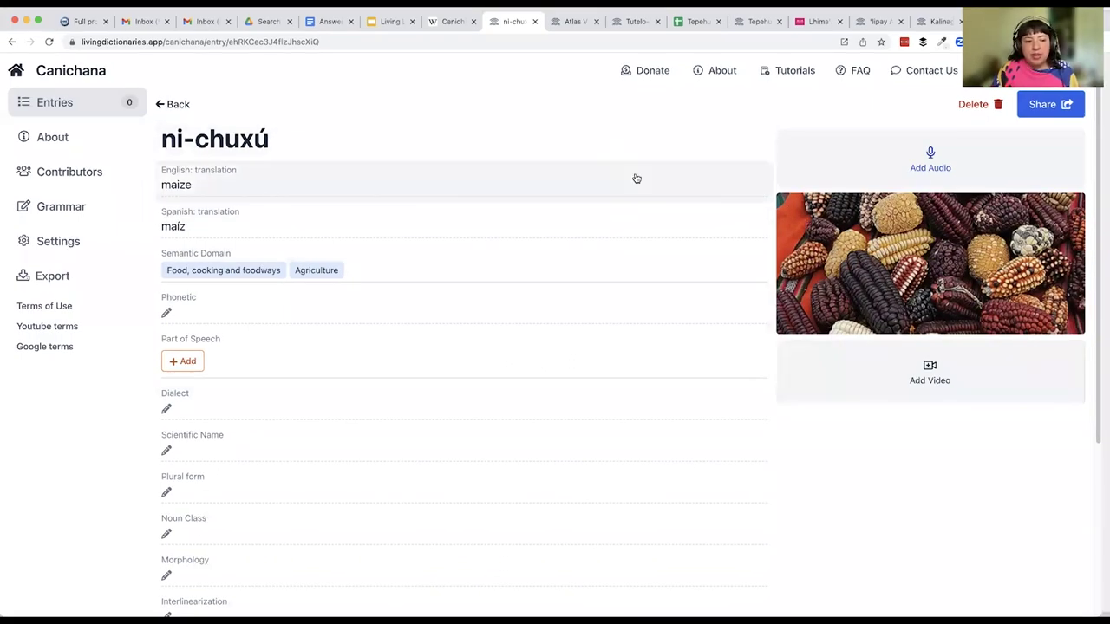
Step: Copy the 1968 "Classification of South American Indian languages" citation from the Wikipedia references and add it as the entry's source
scroll(564, 373, "down", 3)
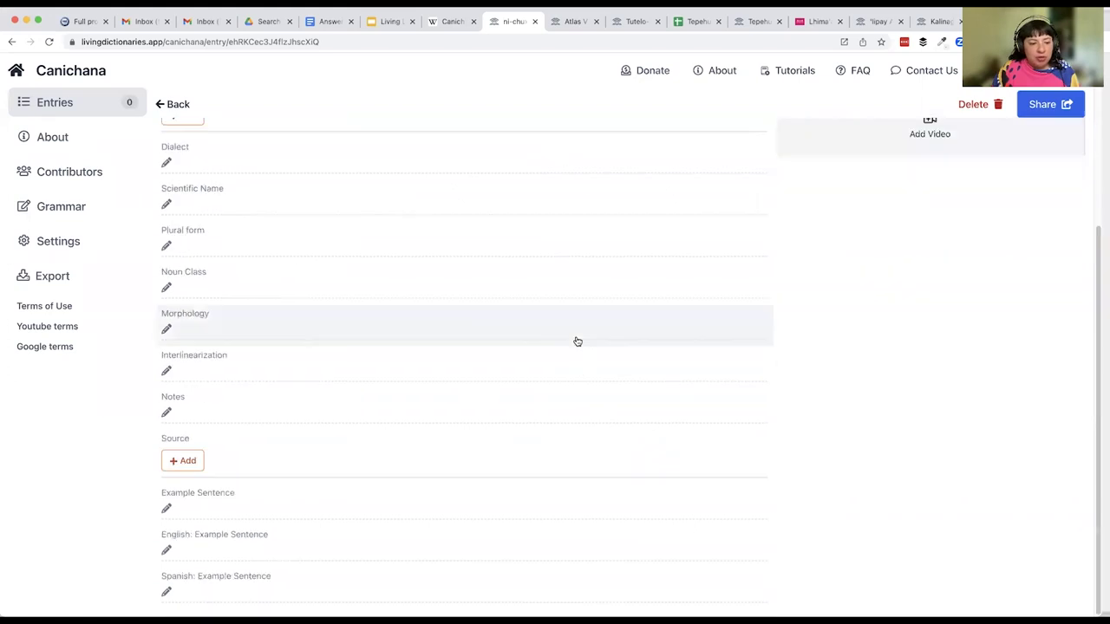
scroll(578, 339, "up", 3)
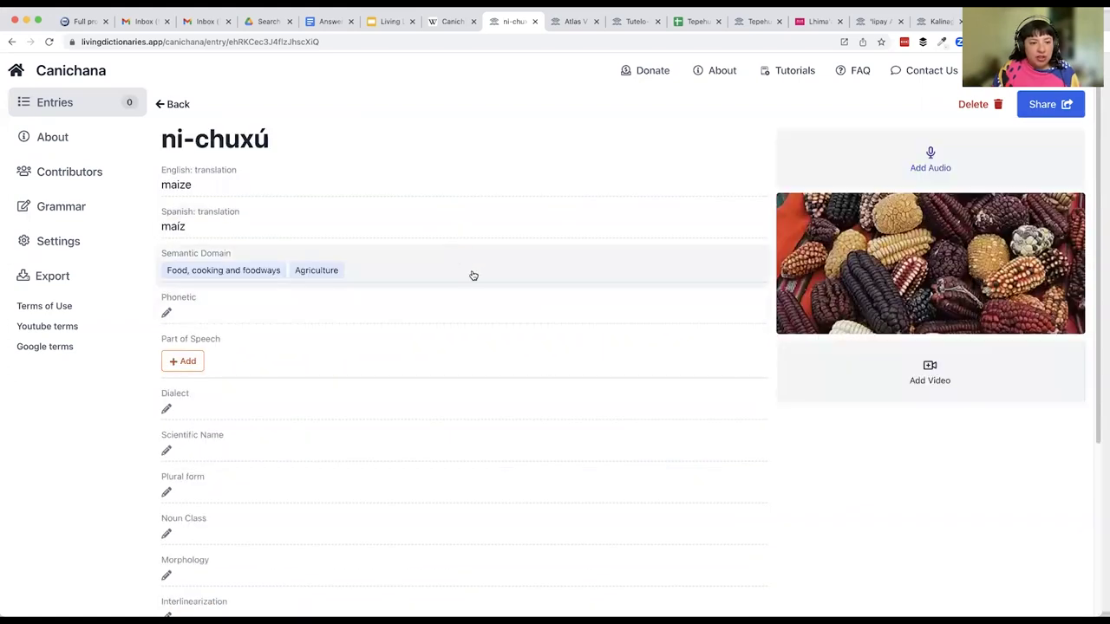
left_click(447, 22)
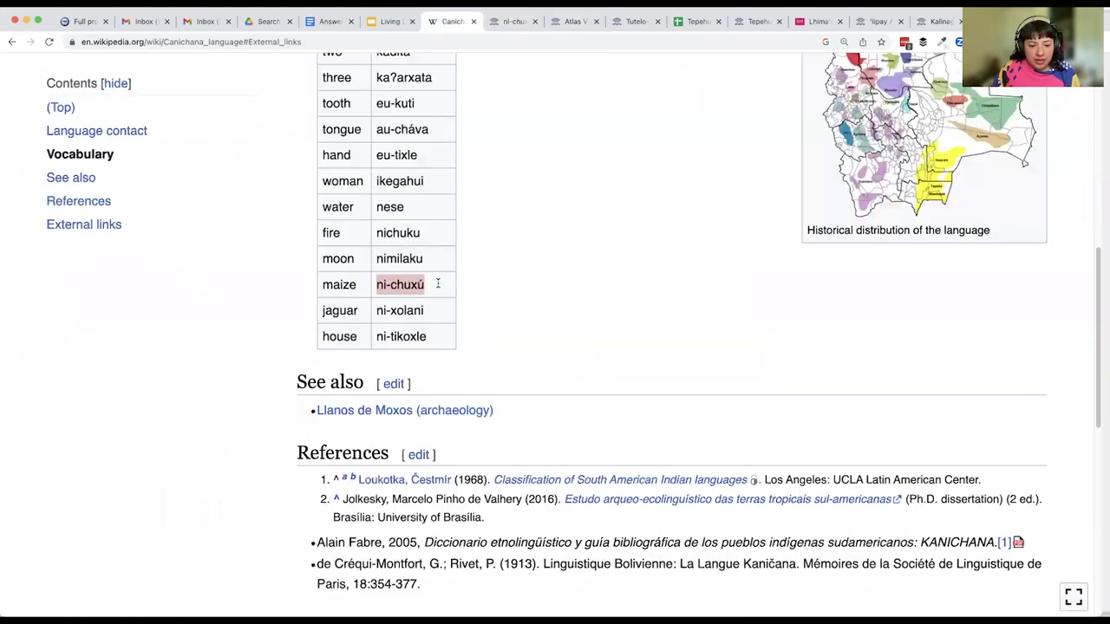
left_click_drag(1009, 476, 358, 478)
left_click(512, 21)
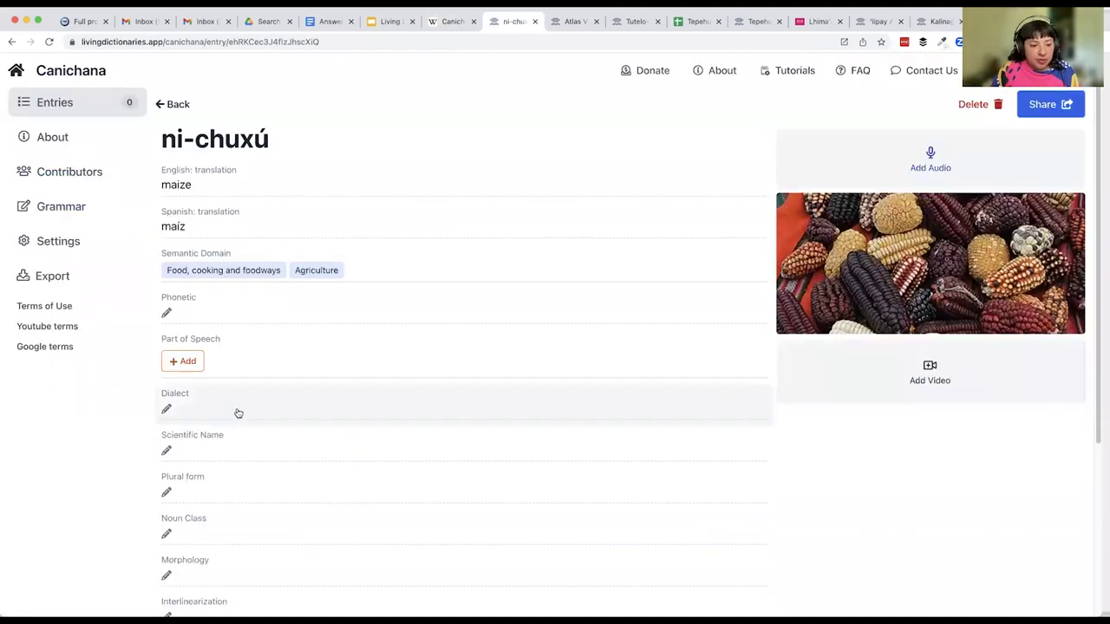
scroll(281, 392, "down", 3)
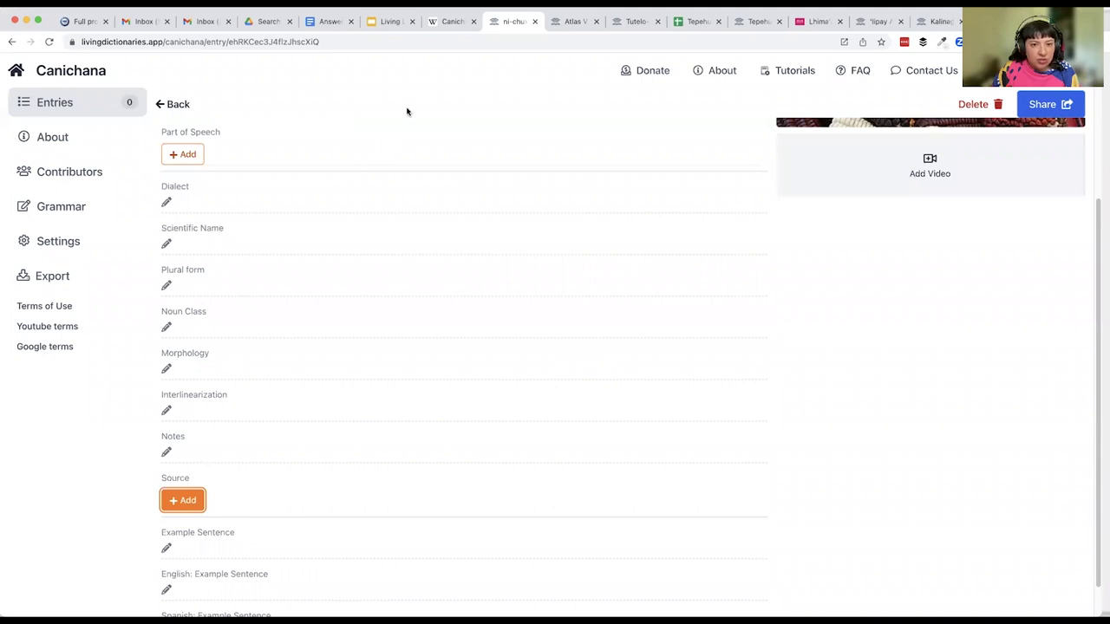
scroll(364, 303, "up", 3)
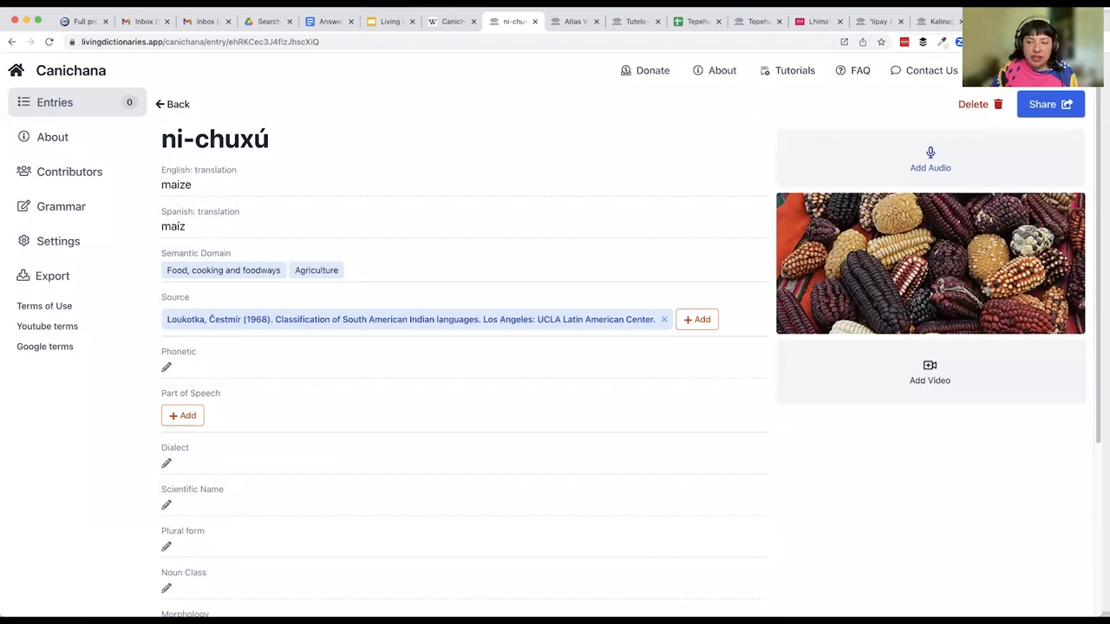
Step: Copy the Openverse attribution for "Corn-and-maize-Pisac-Peru-009" (CC BY-SA 2.0), add it as a "Photo credit:" source on ni-chuxú, and return to the entries list
left_click(997, 21)
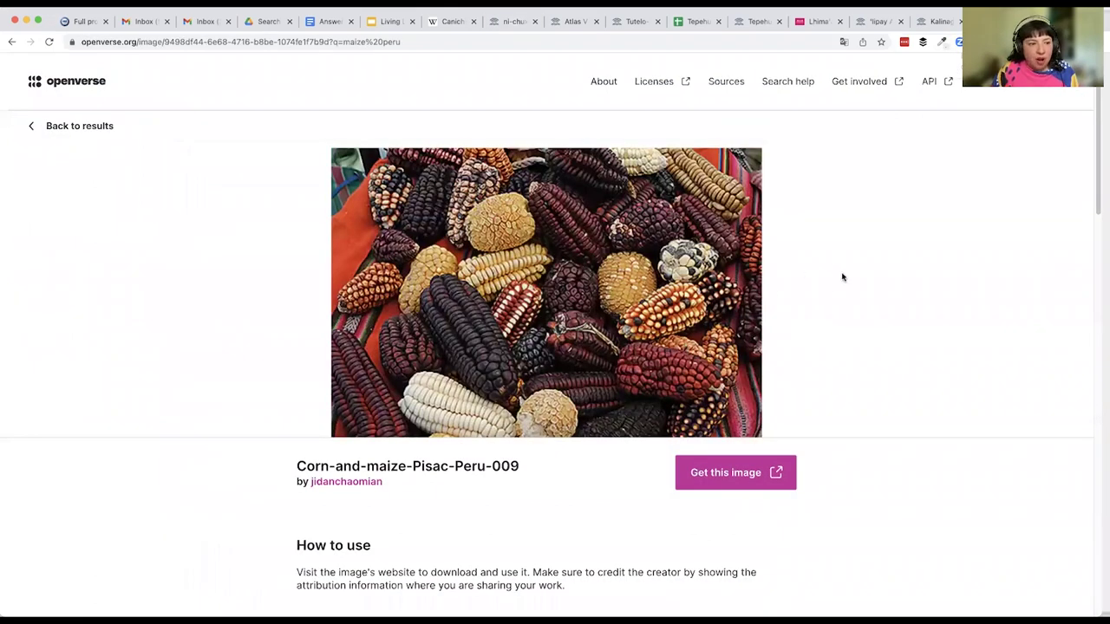
scroll(835, 284, "down", 1)
scroll(832, 289, "down", 3)
left_click(598, 506)
scroll(881, 294, "up", 5)
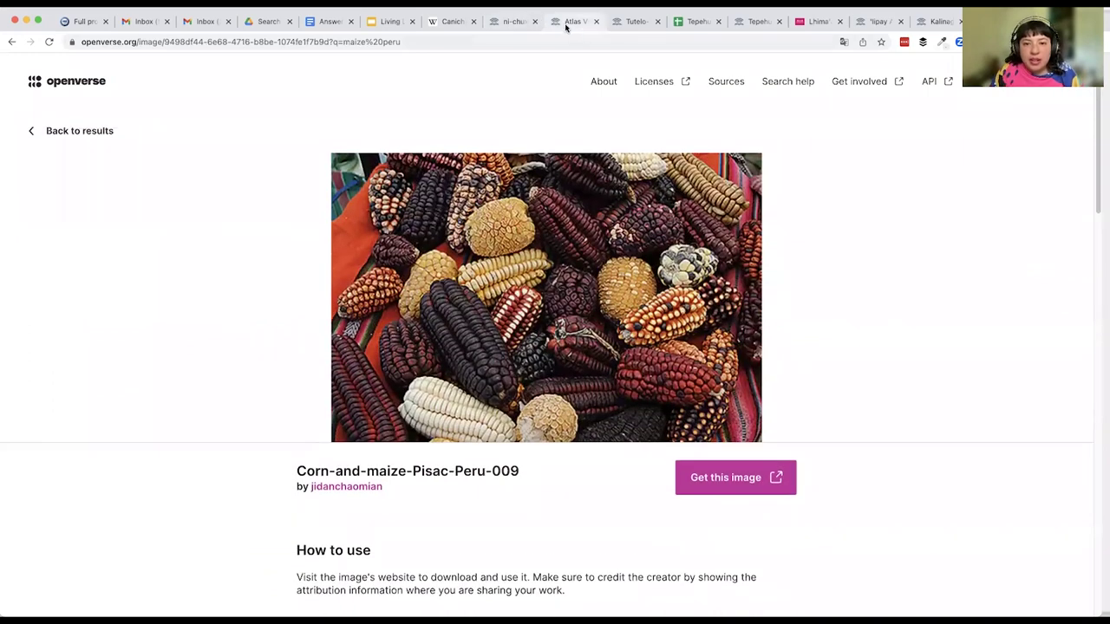
left_click(499, 26)
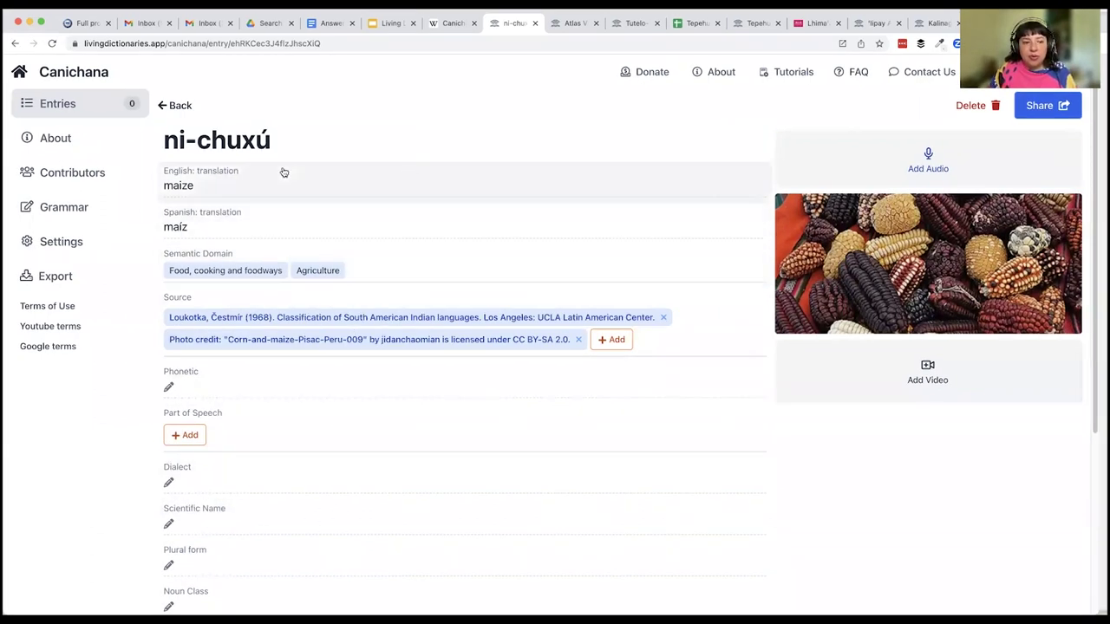
left_click(180, 105)
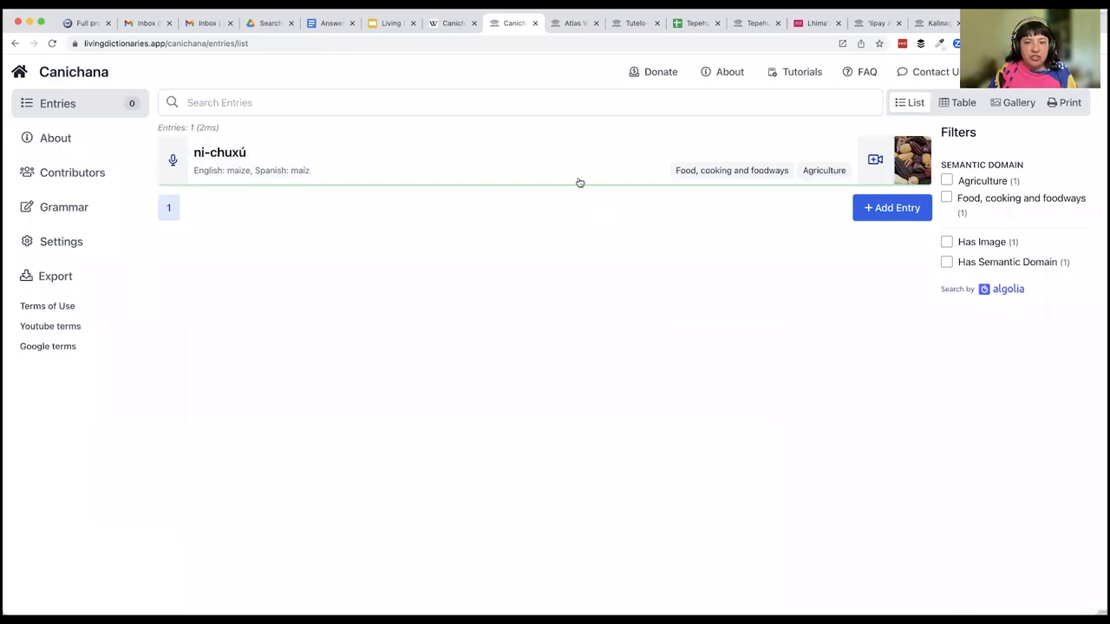
Step: In the Atlas Vivo de Mayunmarka dictionary, select a speaker for chuspi, record its pronunciation with the microphone and play it back
left_click(568, 24)
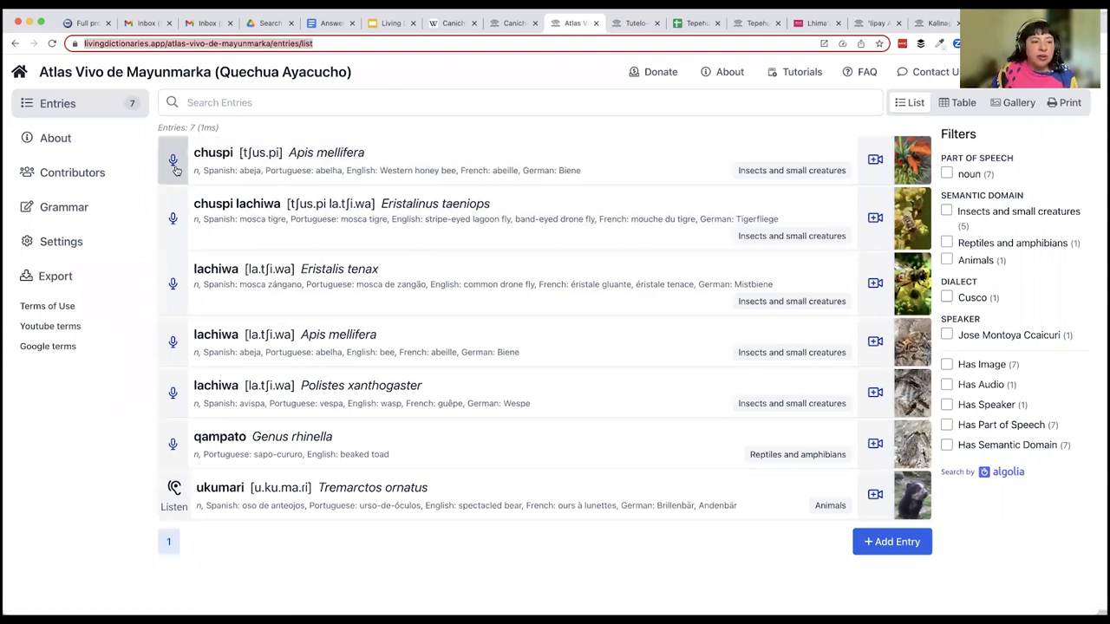
left_click(173, 165)
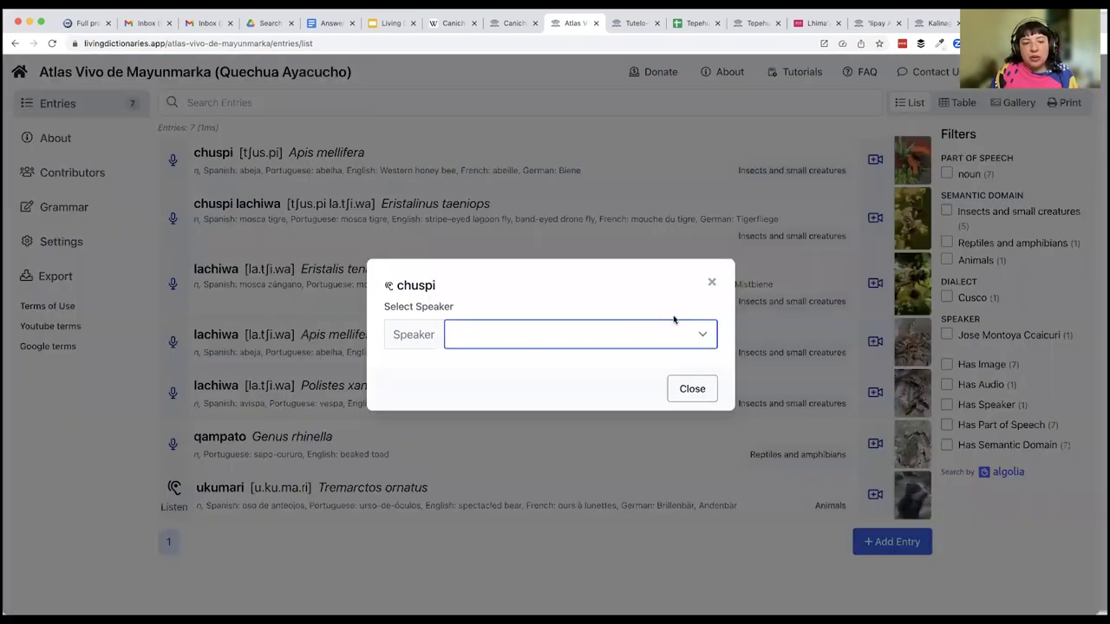
left_click(504, 354)
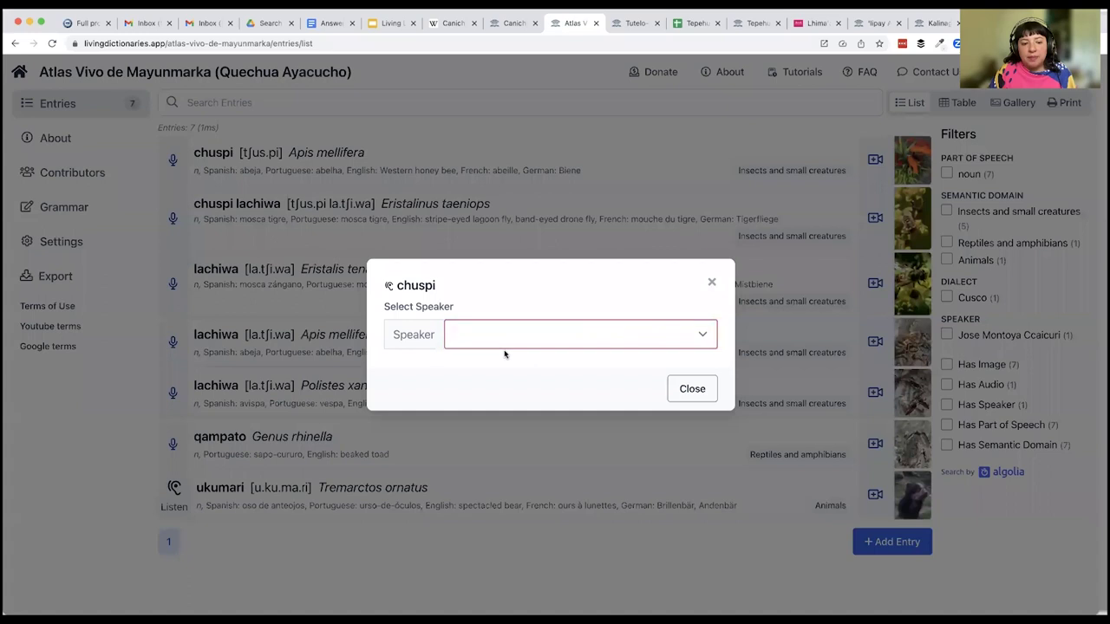
left_click(696, 343)
left_click(586, 407)
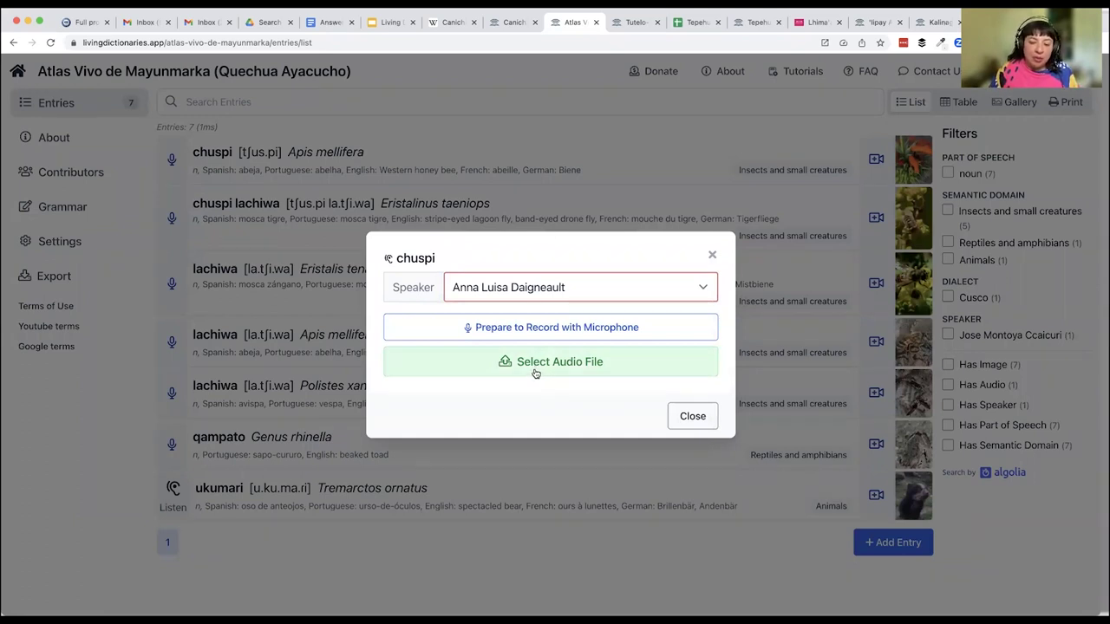
left_click(535, 329)
left_click(533, 331)
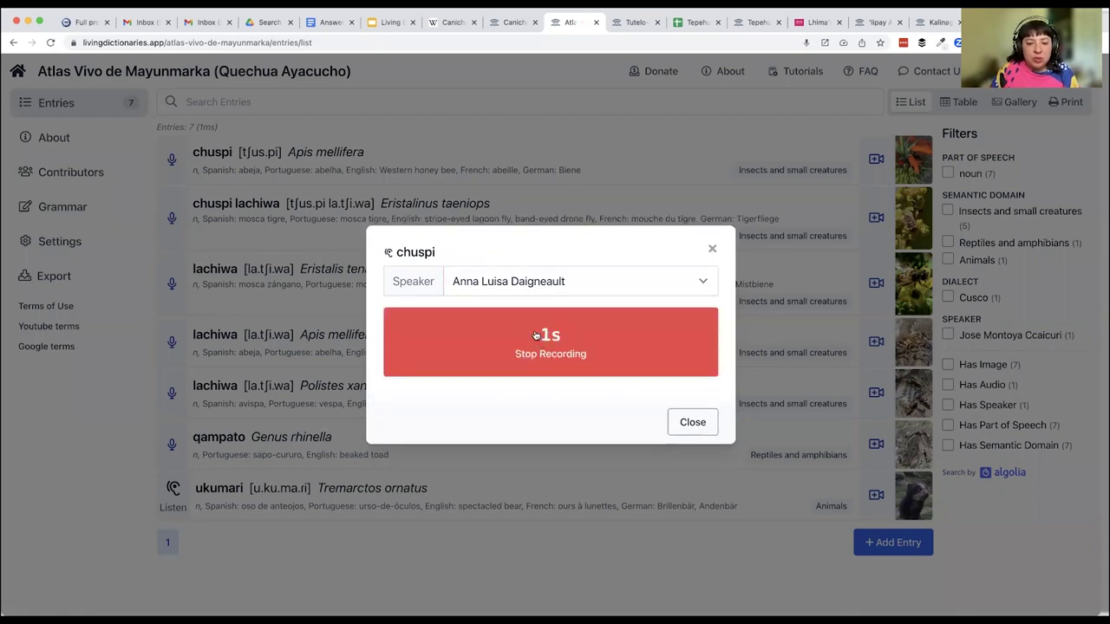
left_click(535, 335)
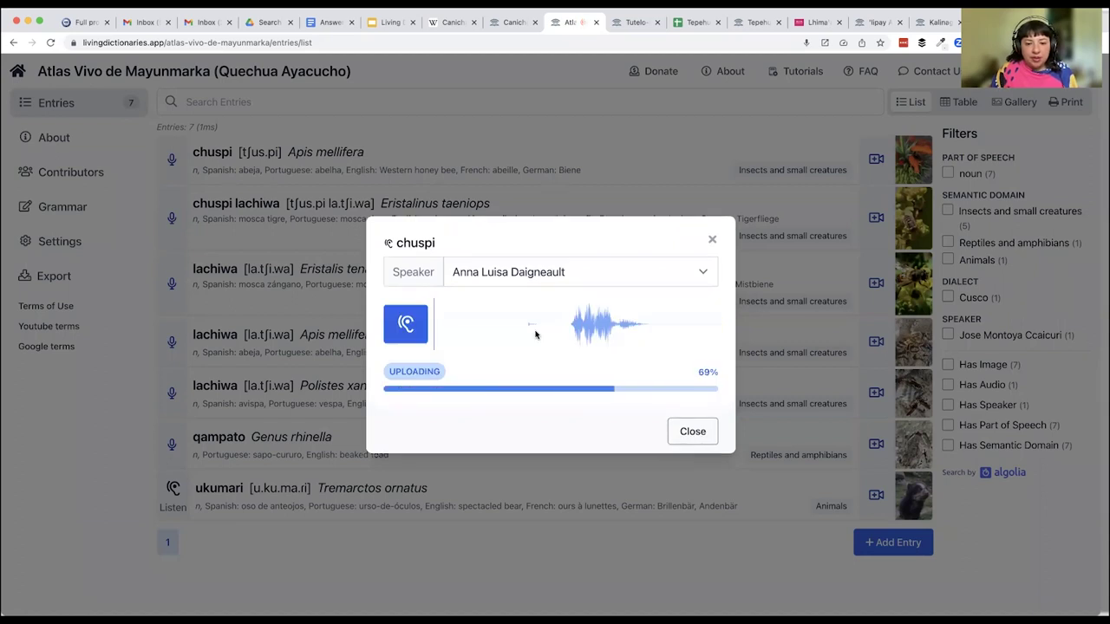
left_click(412, 346)
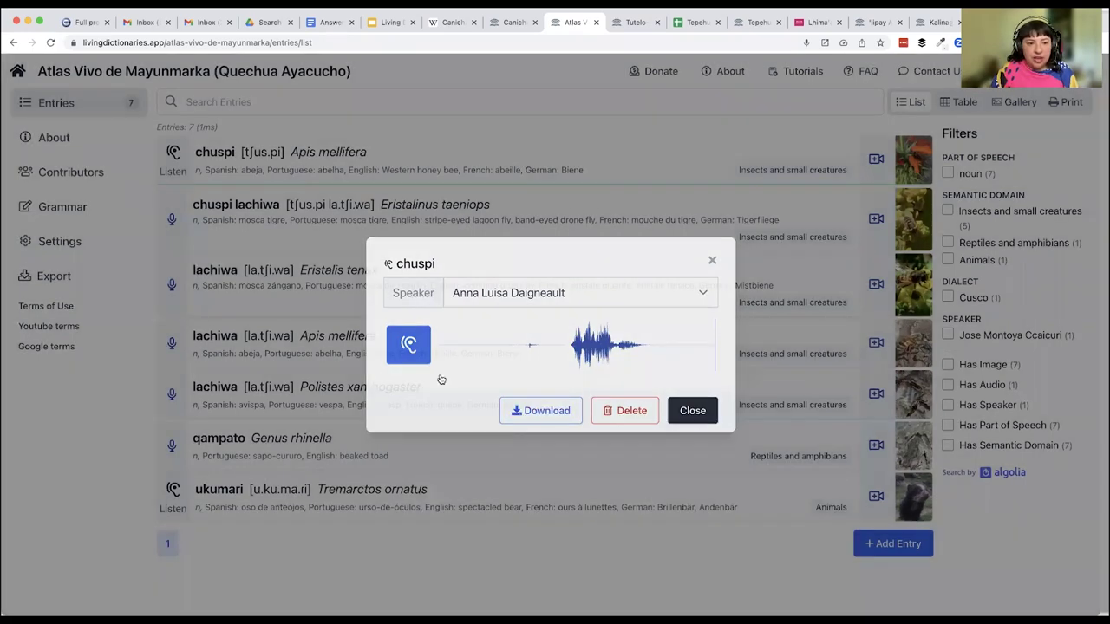
left_click(293, 171)
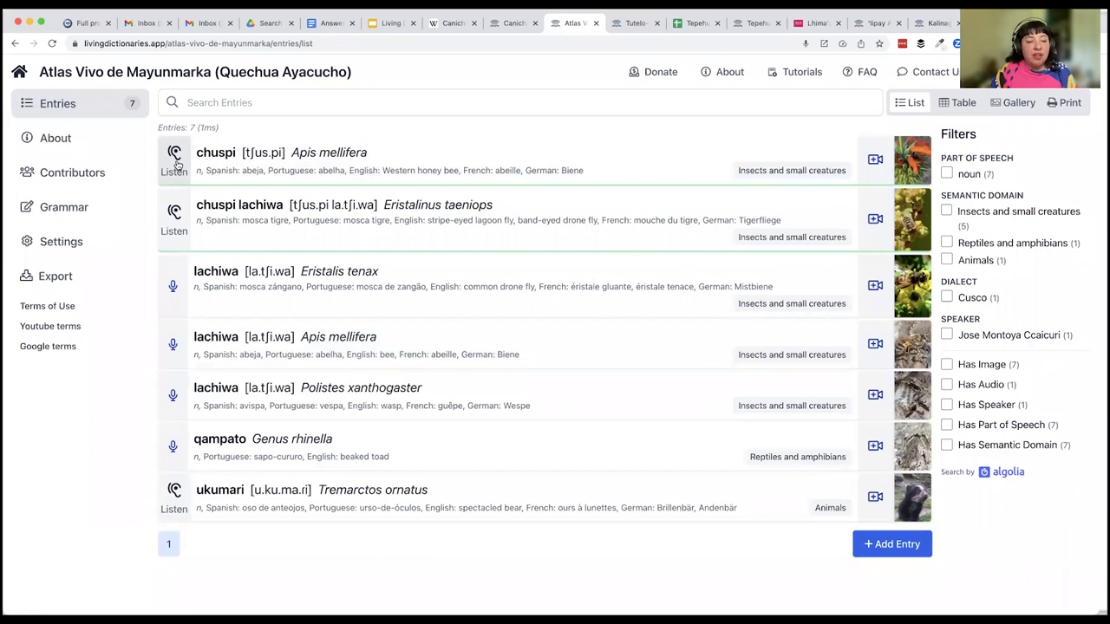
Step: Delete the audio recording from the chuspi entry and return to the entries list
left_click(258, 157)
left_click(927, 154)
left_click(604, 413)
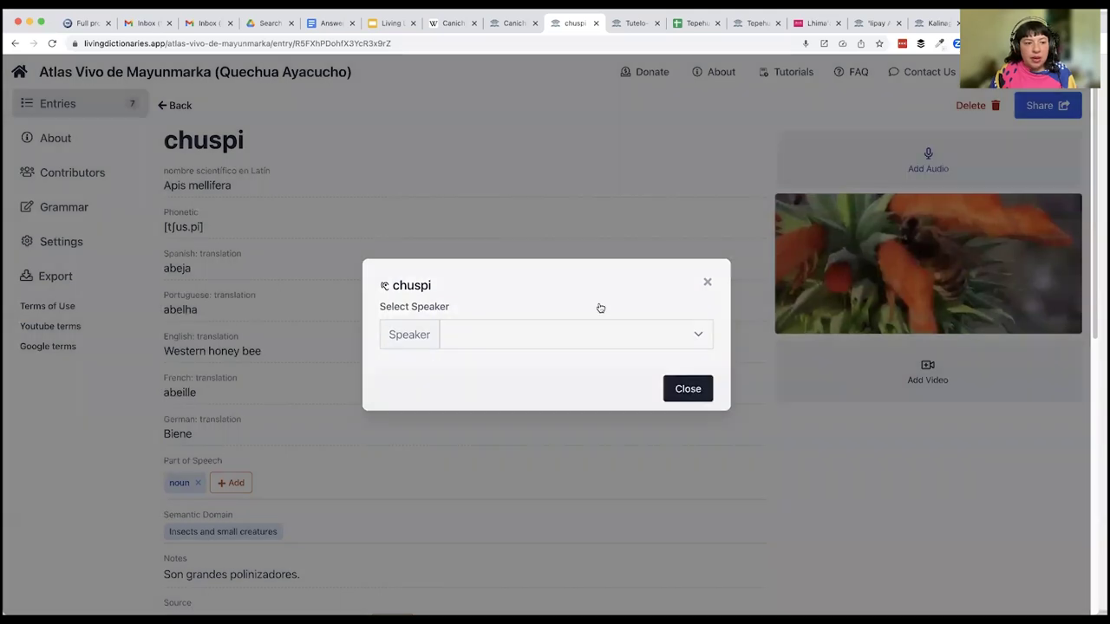
left_click(173, 105)
left_click(173, 105)
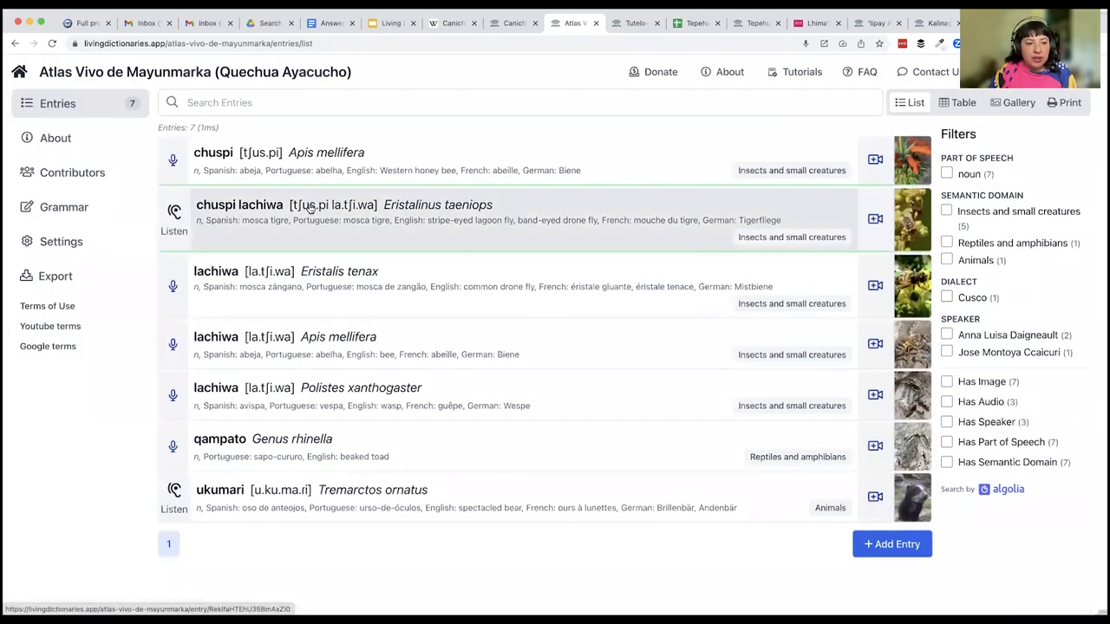
Step: Delete the audio recording from the chuspi lachiwa entry and review the entry's translations, notes and source
left_click(309, 207)
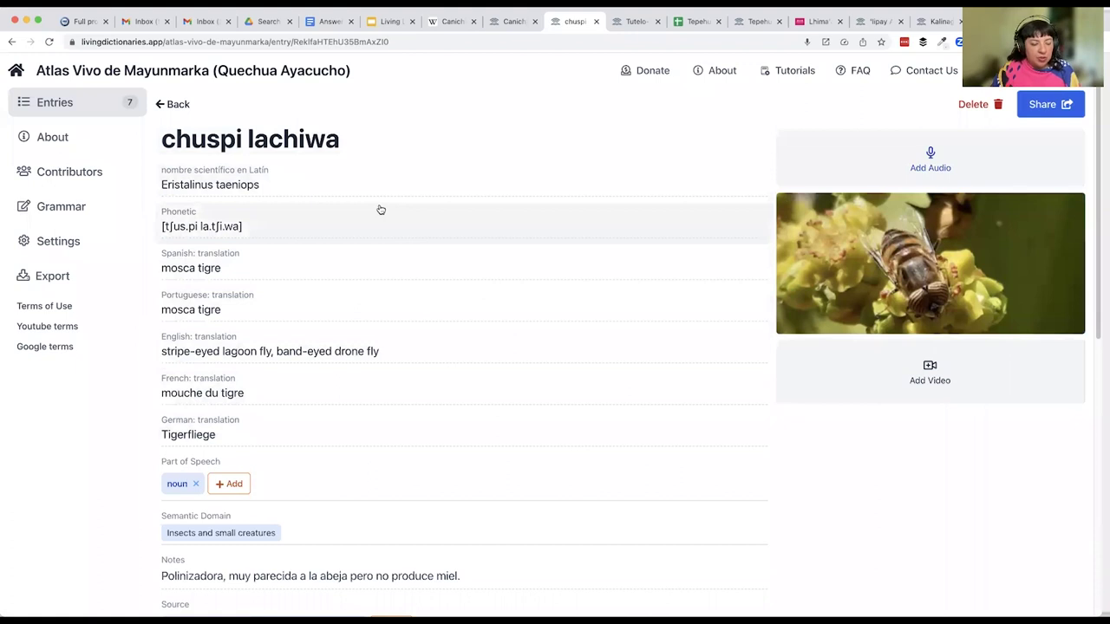
scroll(379, 209, "down", 3)
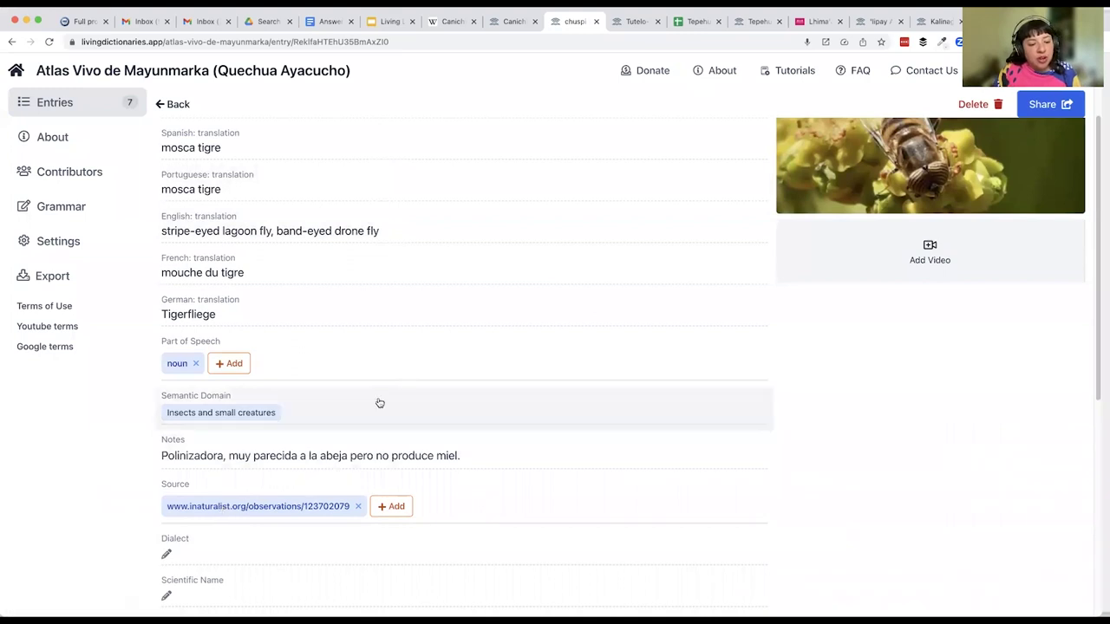
scroll(422, 387, "up", 3)
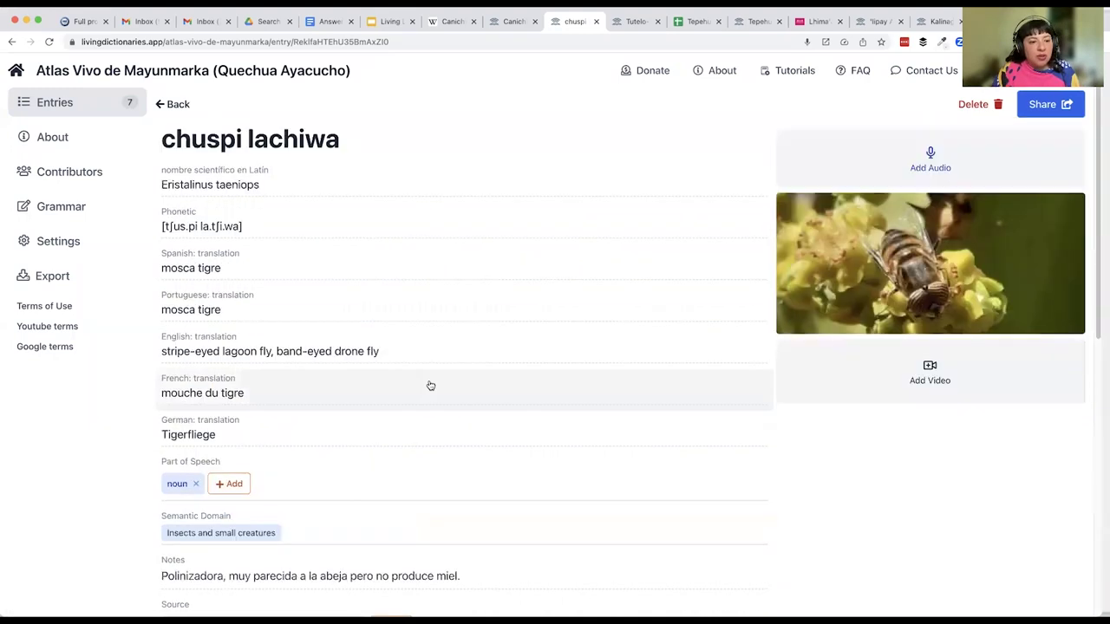
Step: Return to the Atlas Vivo de Mayunmarka entries and view them as an image gallery before restoring the list view
left_click(172, 104)
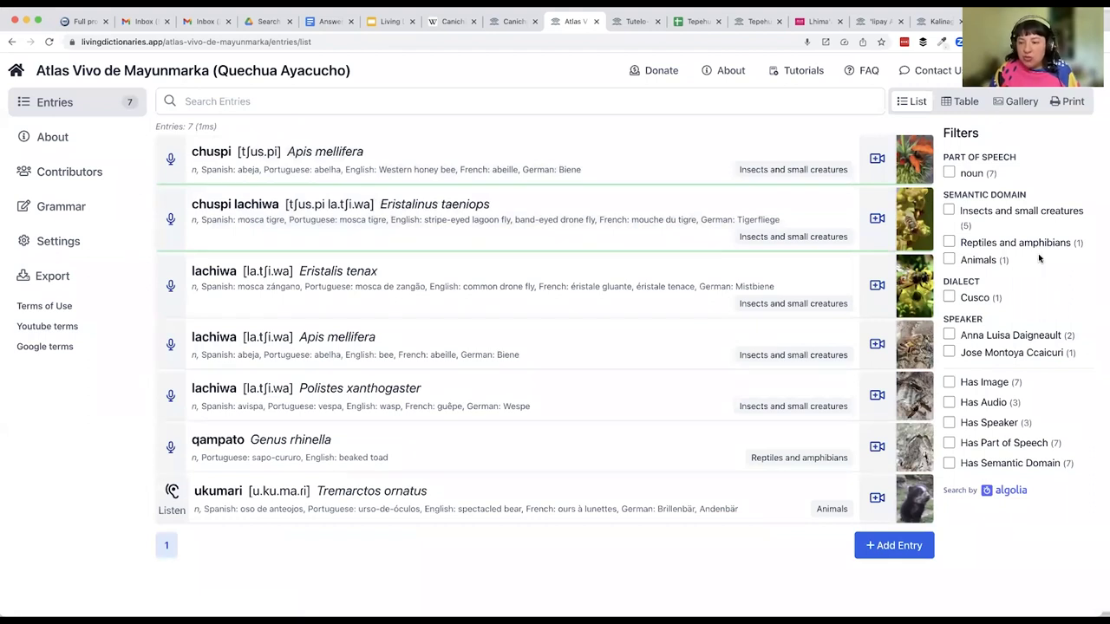
left_click(1014, 101)
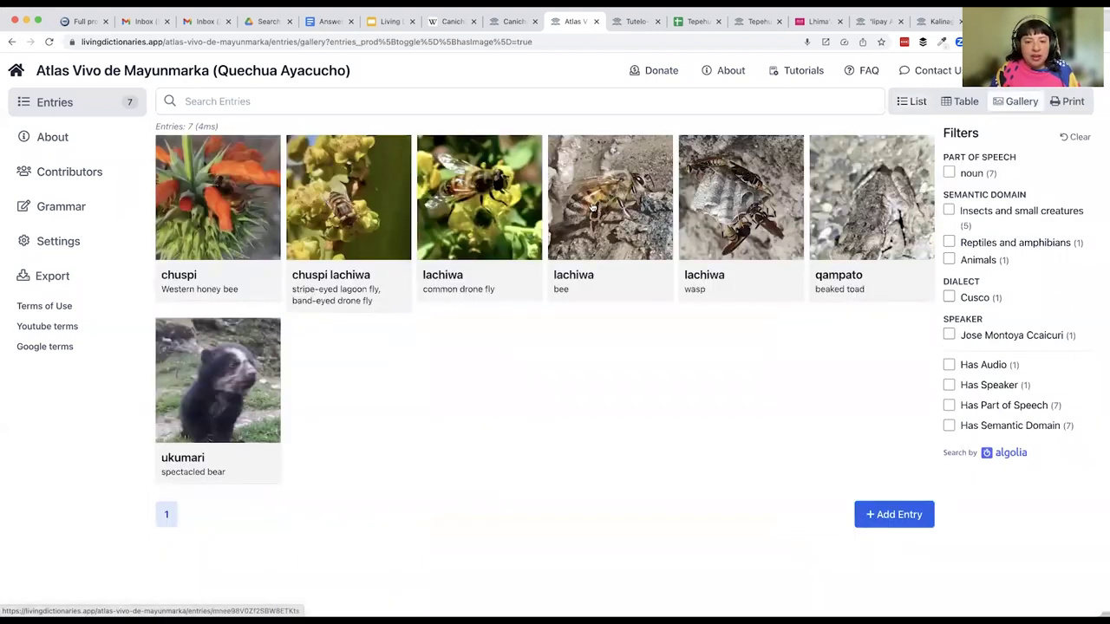
left_click(917, 103)
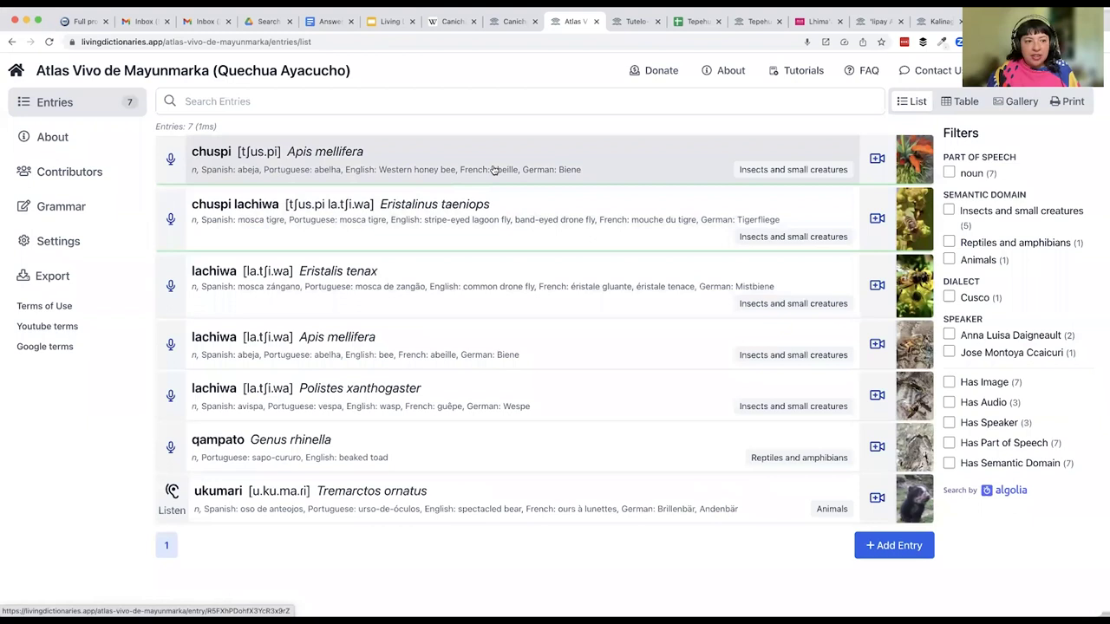
Step: Open the Tutelo-Saponi Monacan dictionary and look through its entries, including their audio, translations and semantic domains
left_click(631, 22)
left_click(389, 72)
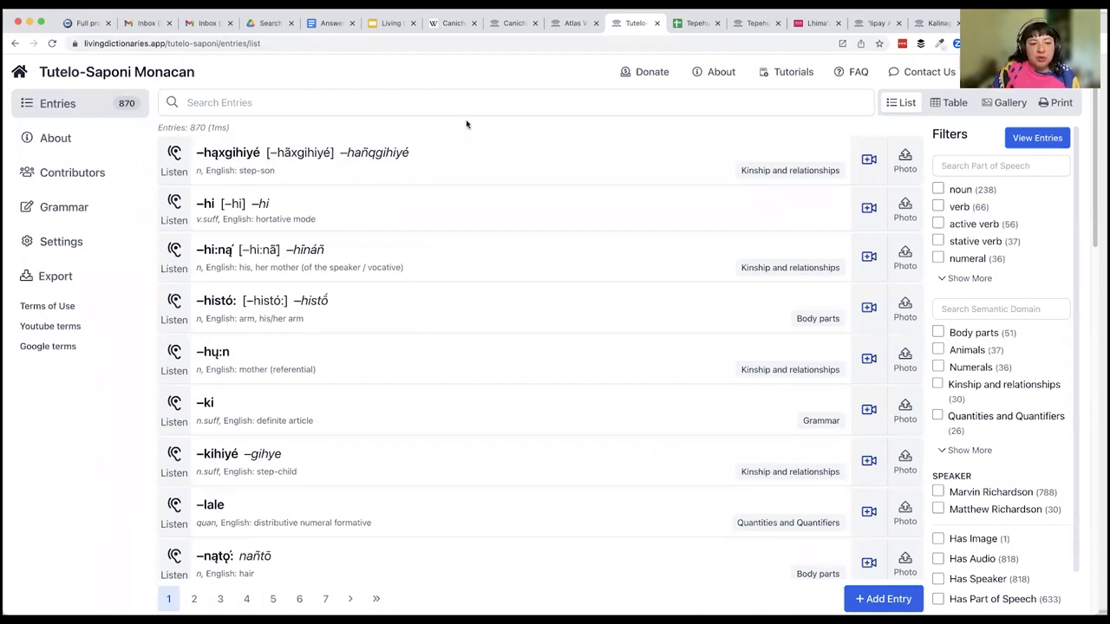
scroll(467, 230, "down", 10)
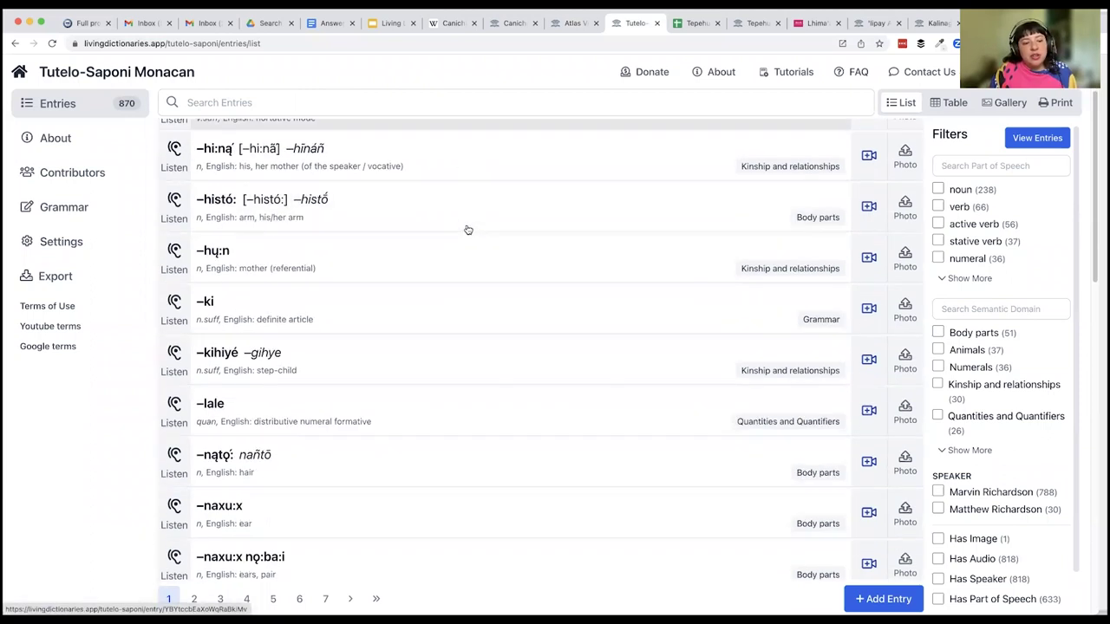
scroll(468, 230, "down", 3)
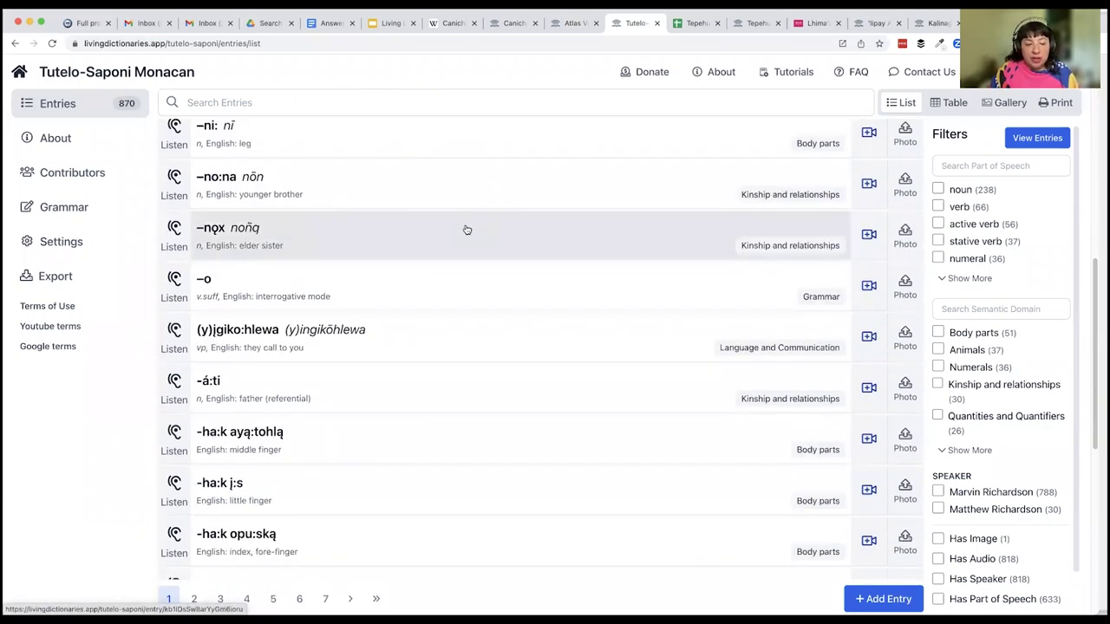
scroll(465, 209, "down", 3)
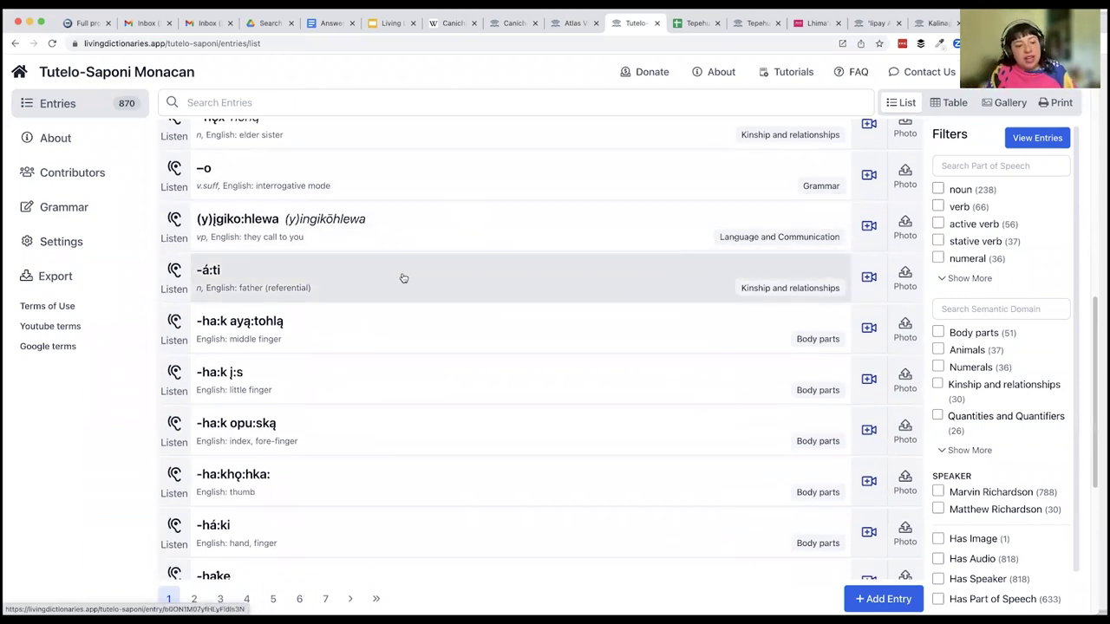
scroll(402, 275, "down", 3)
scroll(397, 266, "down", 2)
scroll(396, 266, "up", 10)
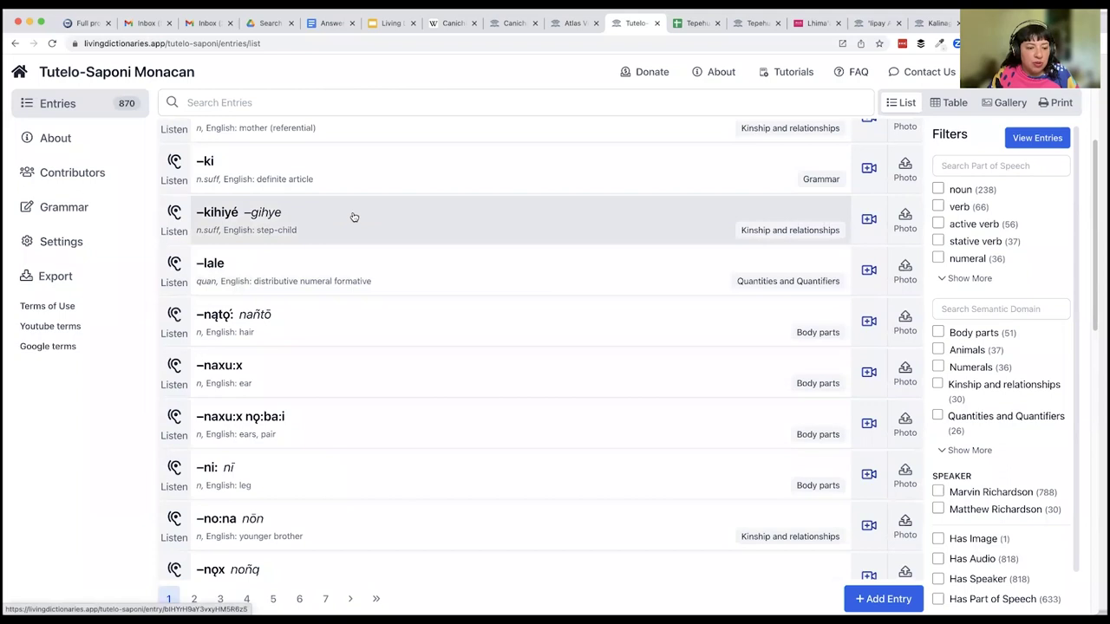
Step: Play the audio recording of the entry for "ears, pair" and close the player
left_click(174, 425)
left_click(405, 346)
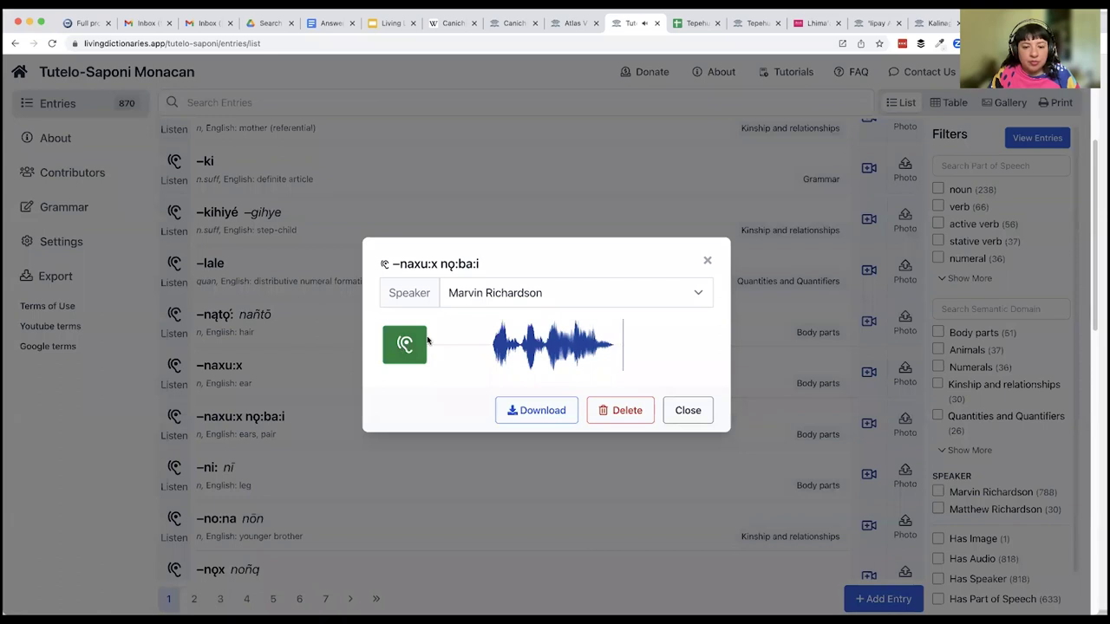
left_click(706, 261)
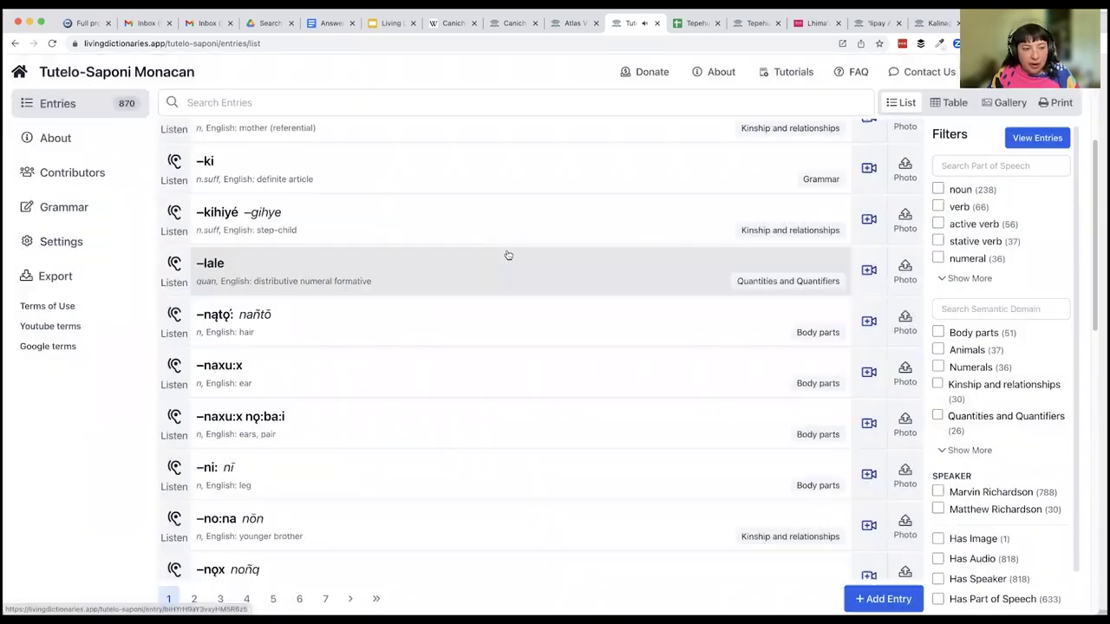
Step: Search the Tutelo-Saponi Monacan entries for "hill" and play the recording of he:ki
left_click(508, 102)
type("hill")
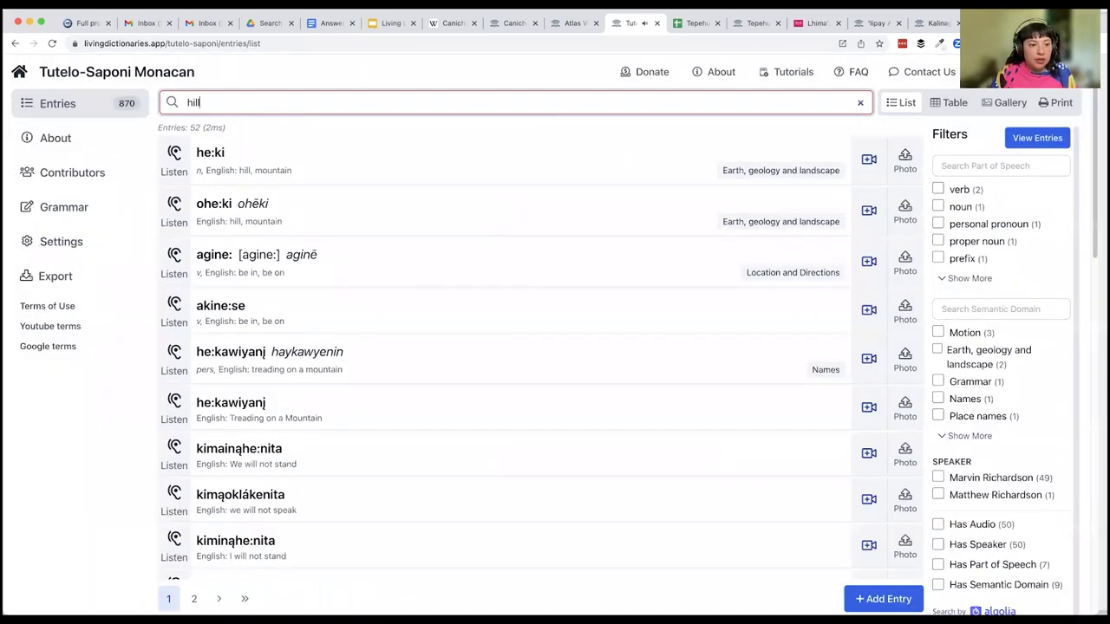
left_click(173, 153)
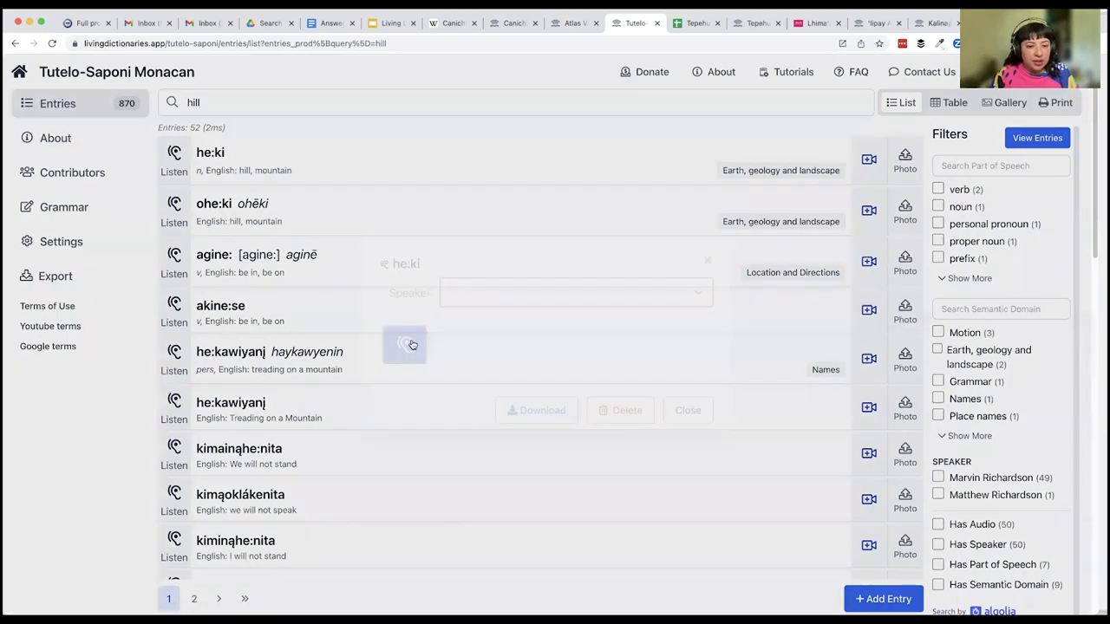
left_click(405, 344)
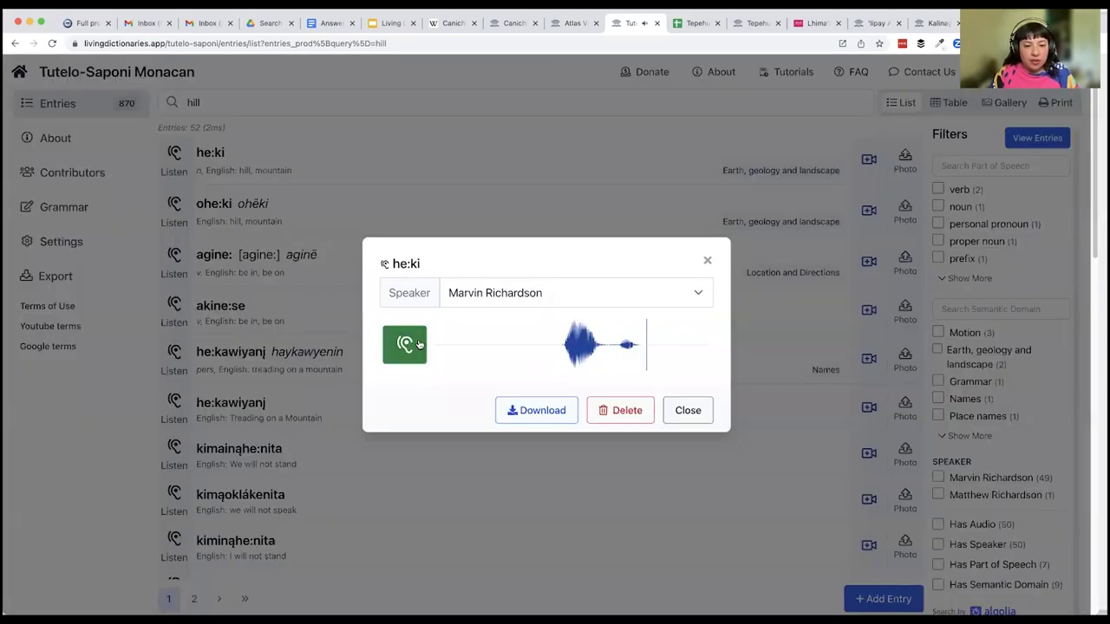
left_click(707, 261)
Step: Search the entries for "turkey" and play the recording of the sentence "That turkey is big"
left_click(179, 102)
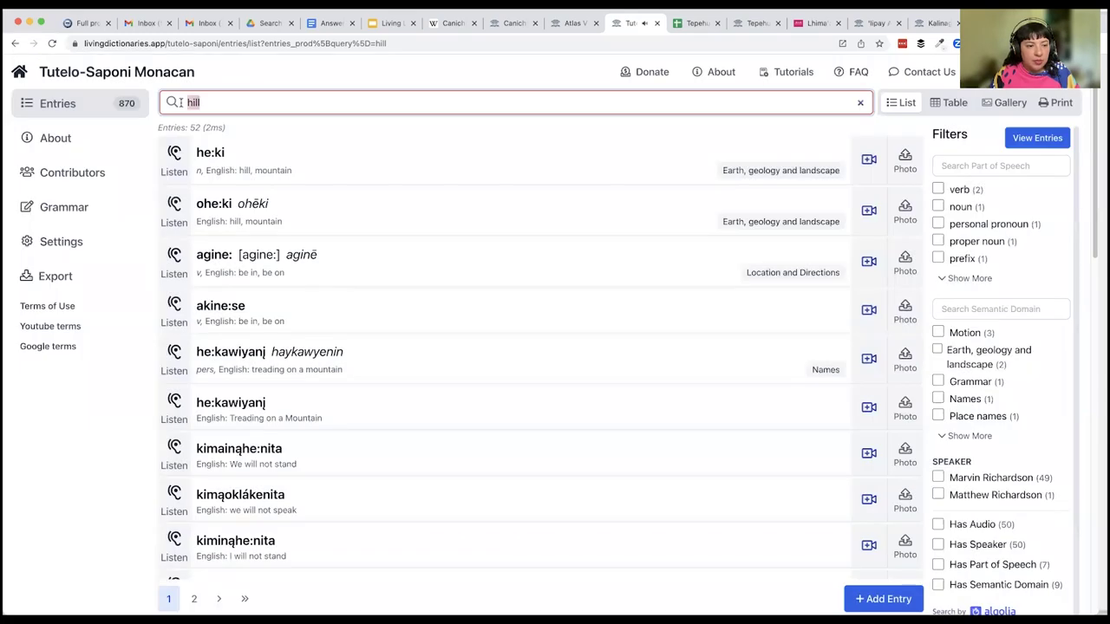
type("turkey")
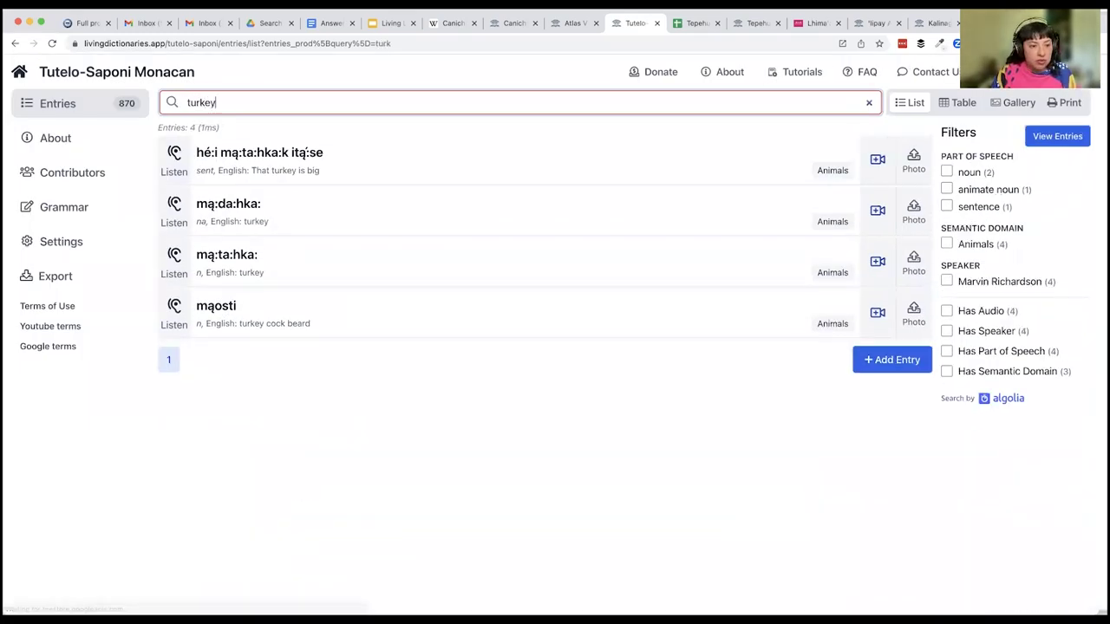
left_click(175, 260)
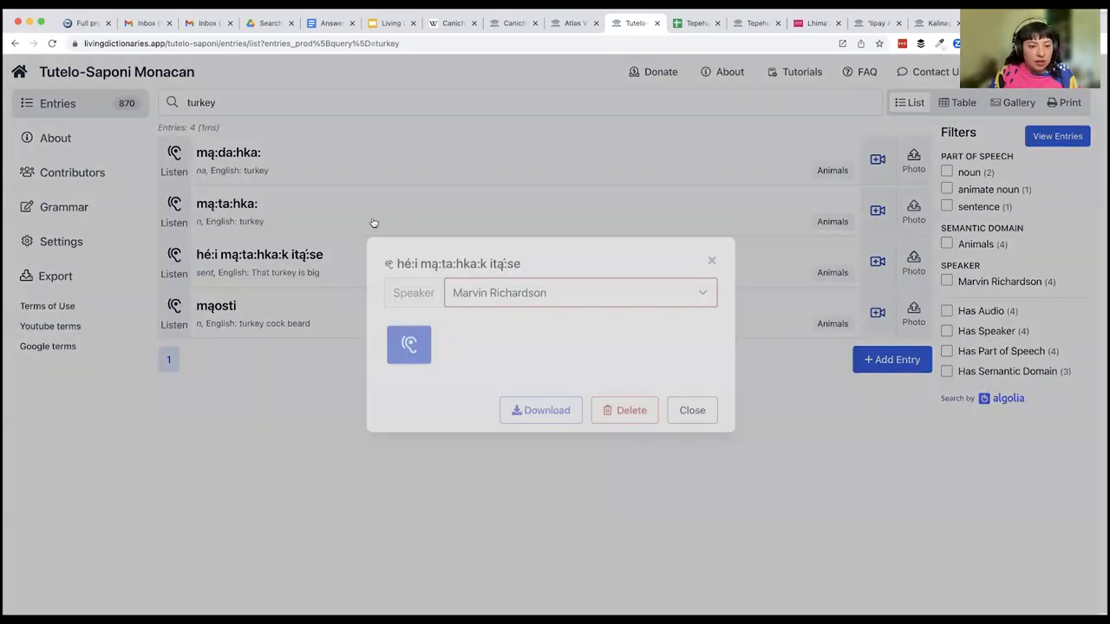
left_click(408, 353)
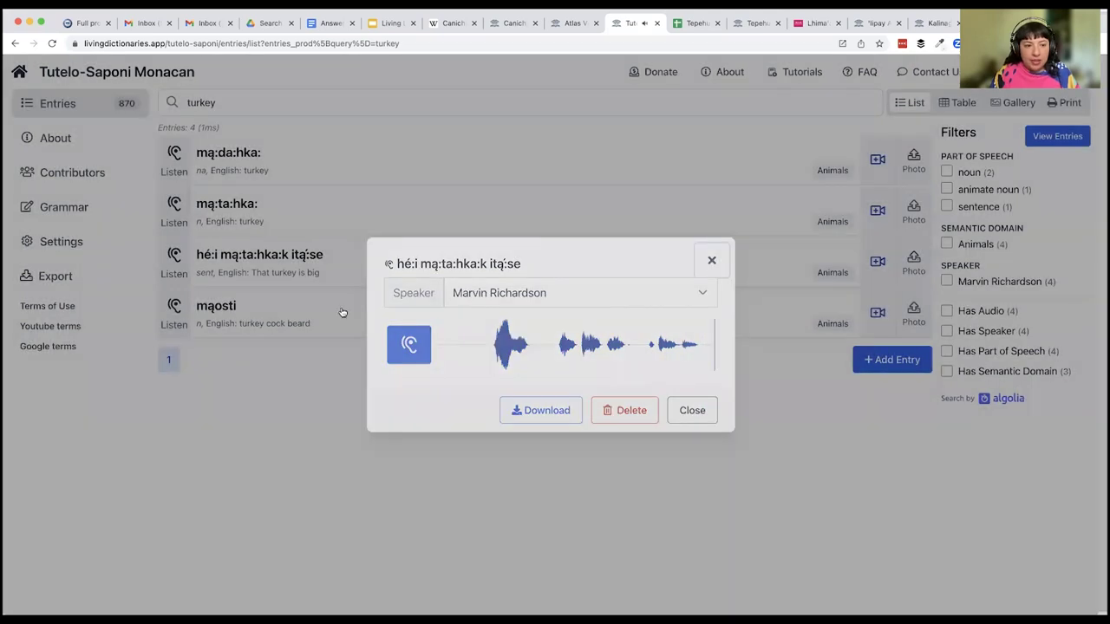
left_click(331, 330)
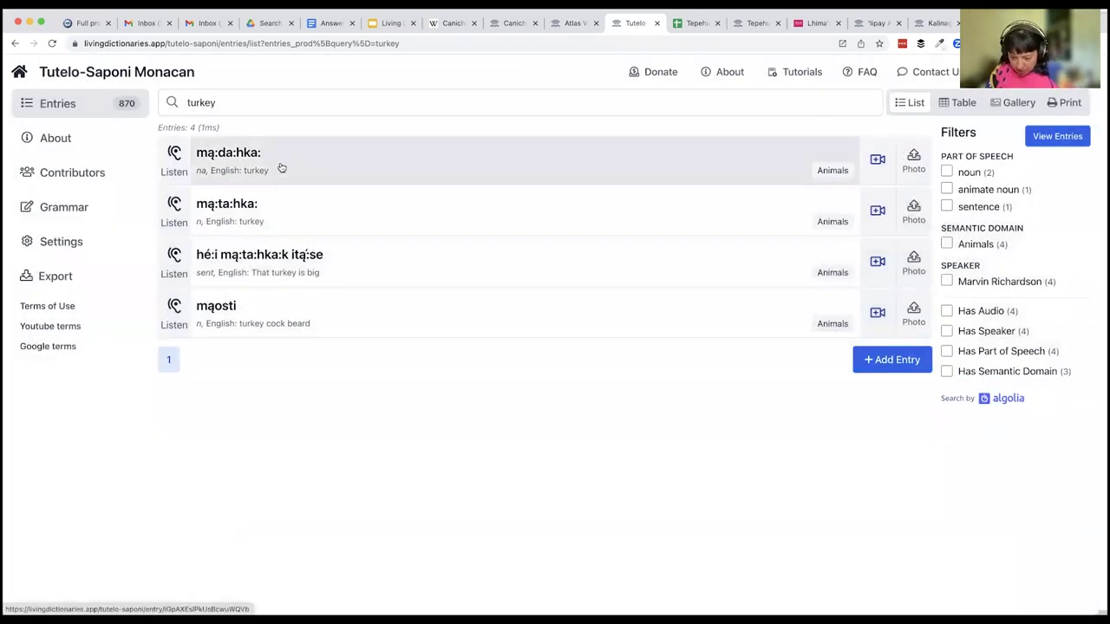
Step: Look through the Tutelo-Saponi Monacan dictionary's About, Contributors, Grammar, Settings and Export pages
left_click(78, 138)
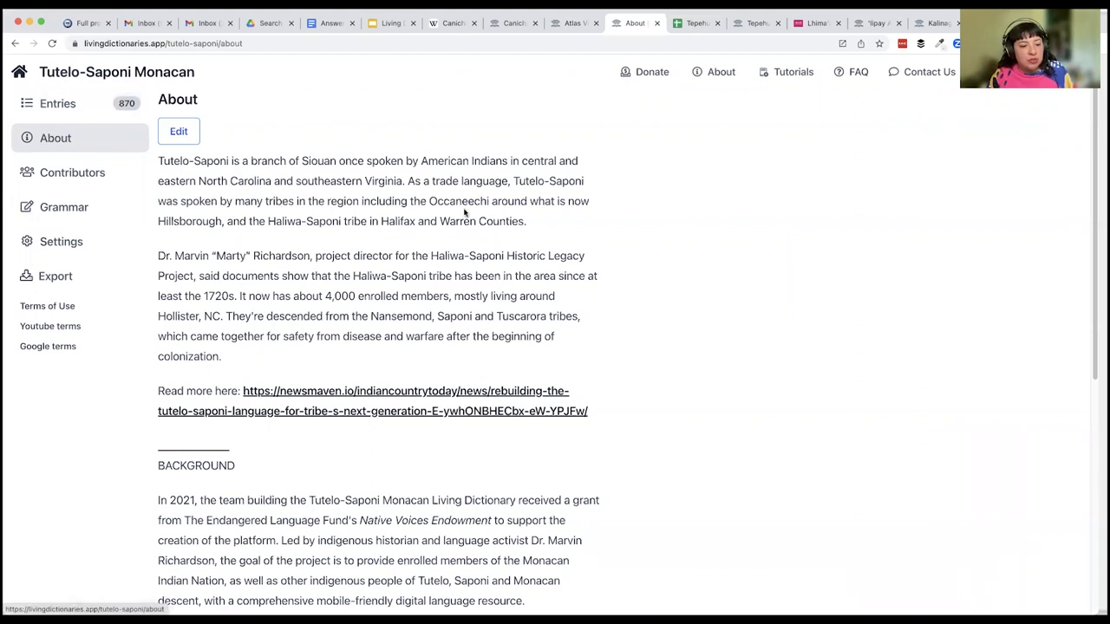
scroll(469, 216, "down", 5)
scroll(464, 212, "up", 5)
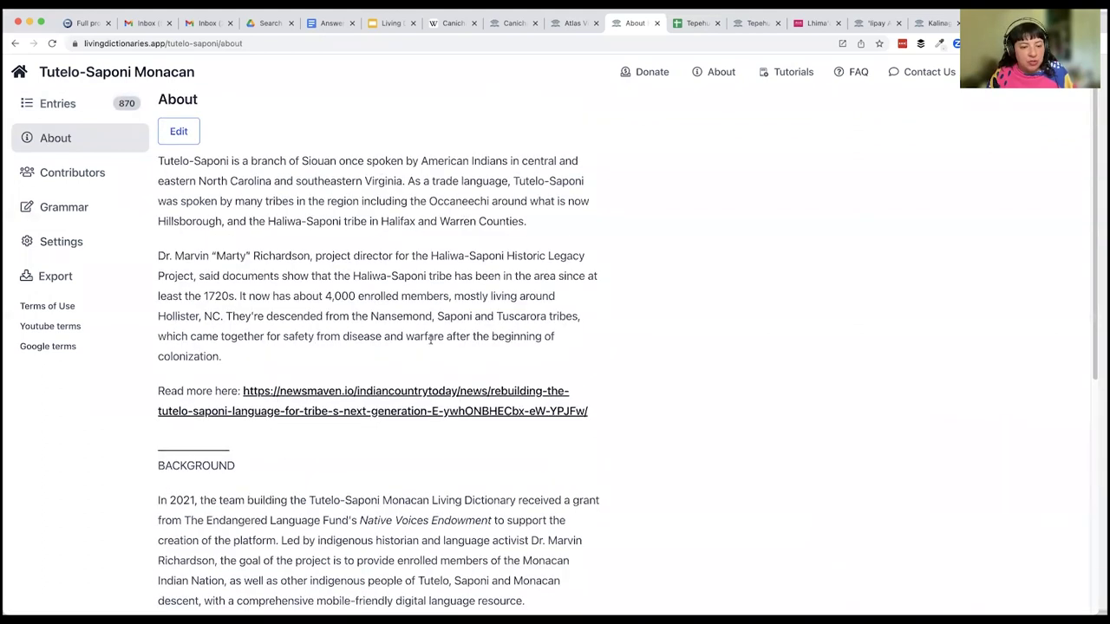
left_click(56, 173)
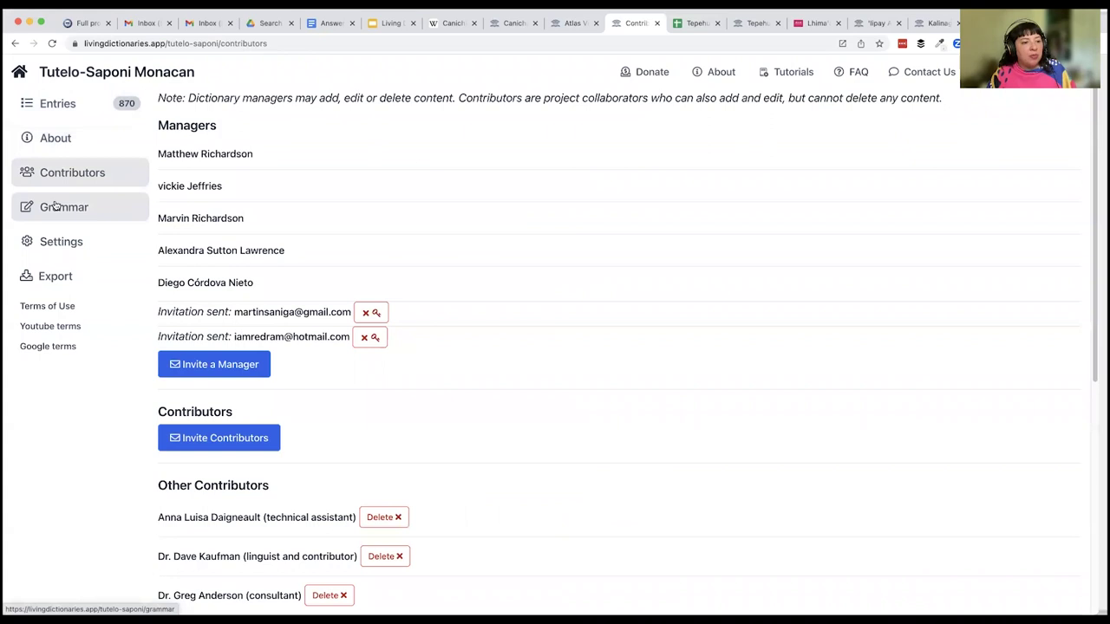
left_click(54, 207)
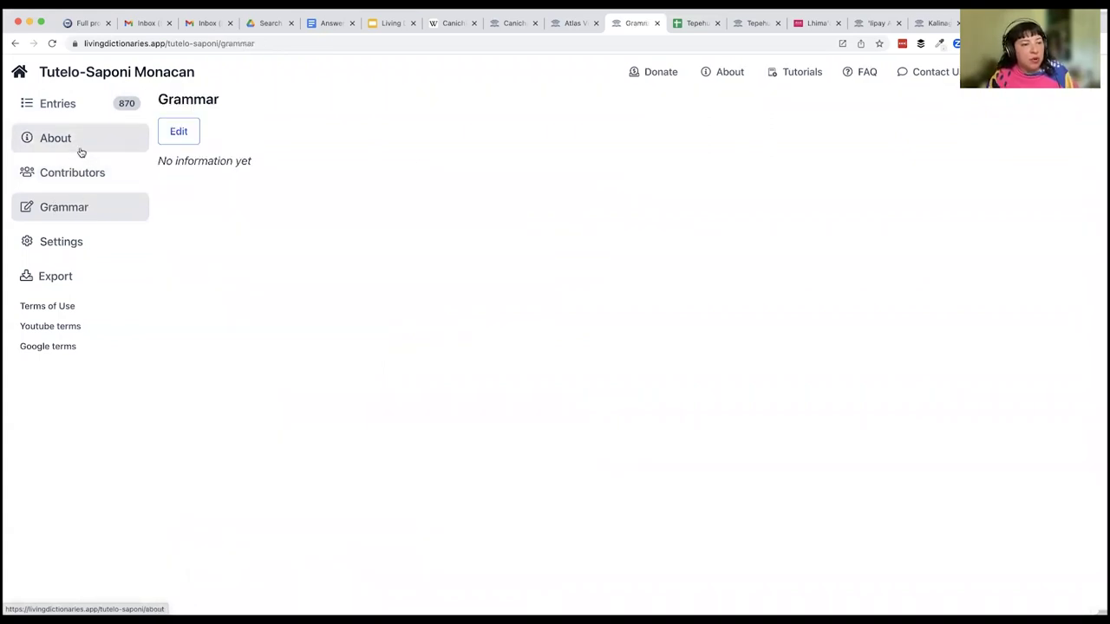
left_click(86, 241)
scroll(421, 153, "down", 5)
scroll(422, 154, "up", 5)
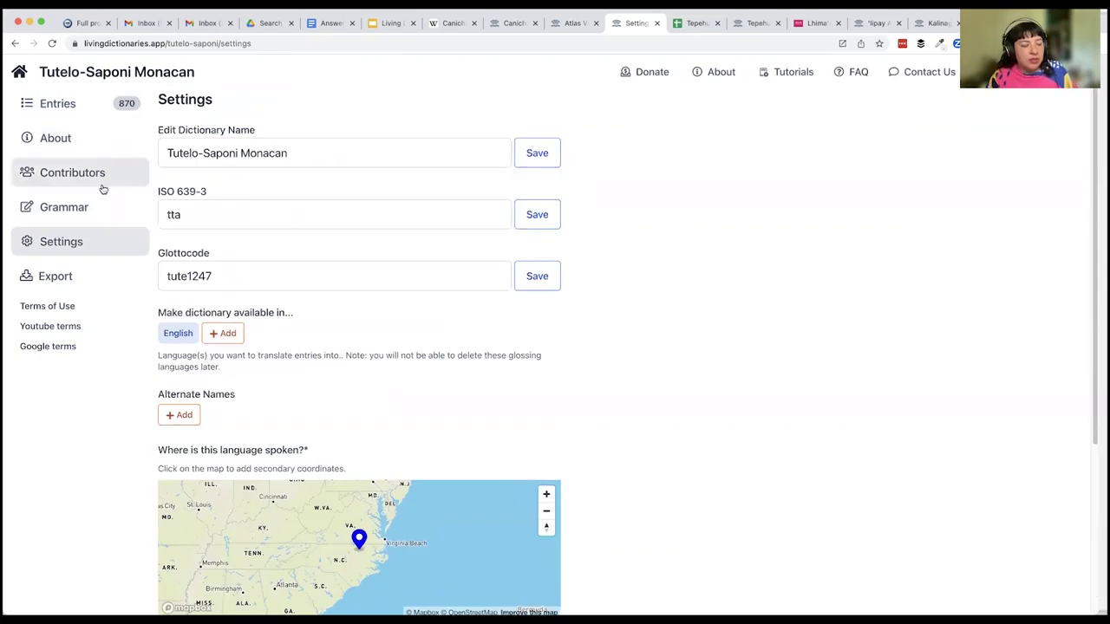
left_click(68, 277)
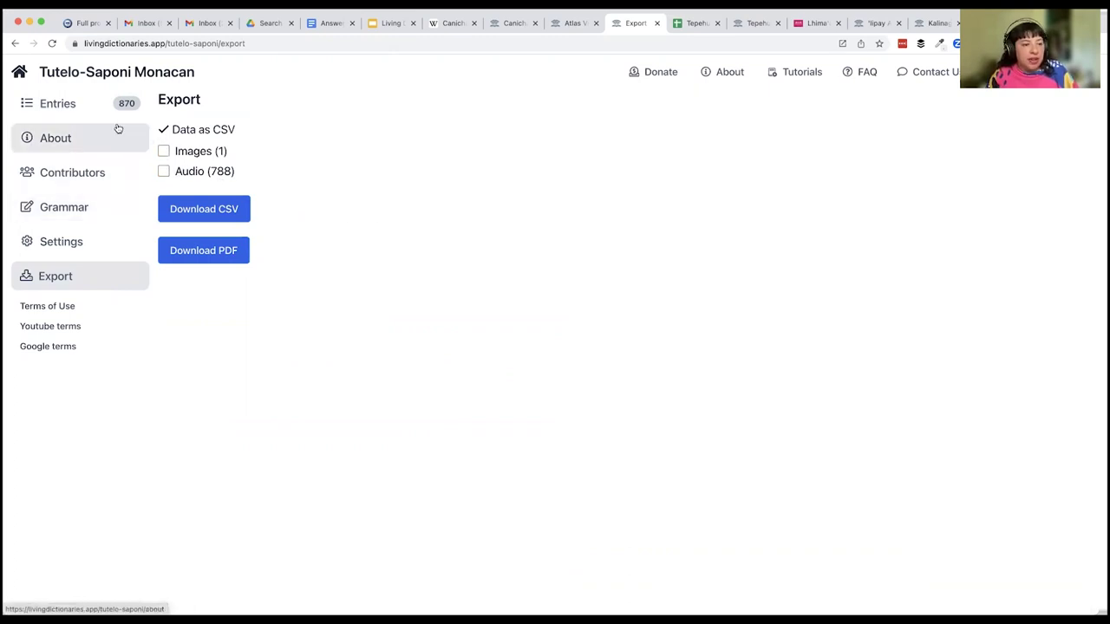
Step: Show all dictionary entries in the print view and preview them in four columns before restoring three
left_click(73, 104)
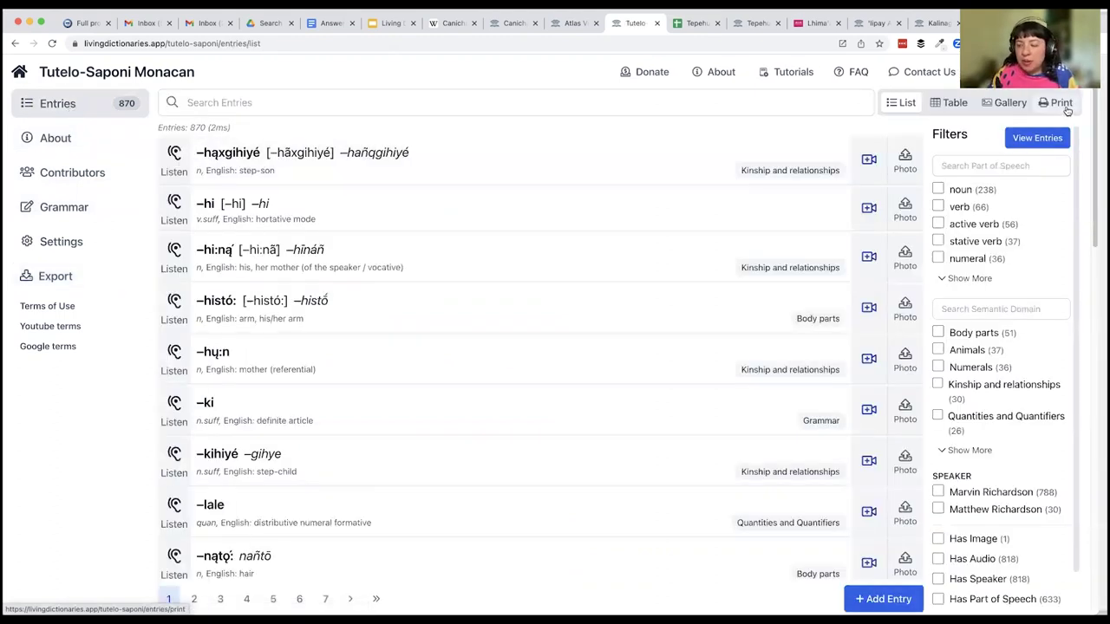
left_click(1062, 104)
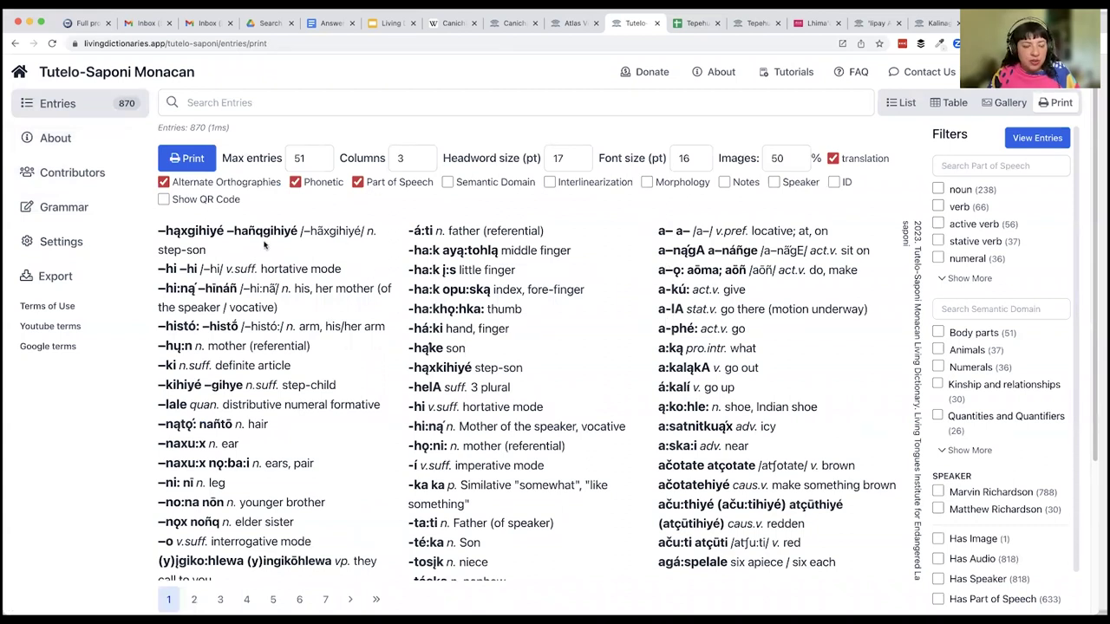
left_click(424, 154)
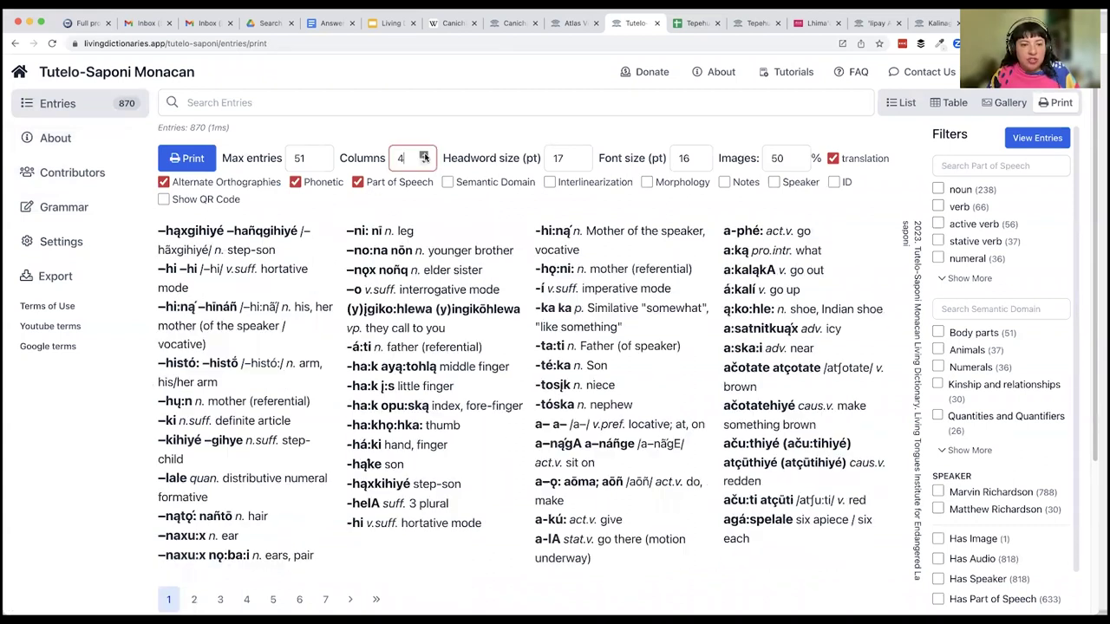
left_click(423, 163)
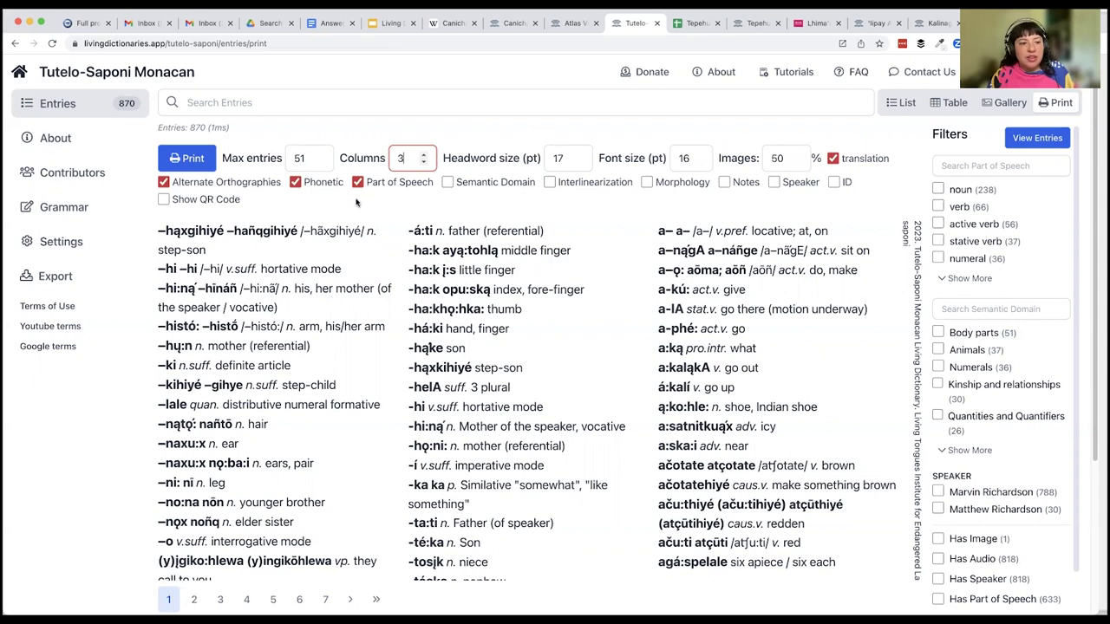
Step: Preview the print layout with QR codes and with the Body parts semantic domain filter, turning each off again
left_click(163, 199)
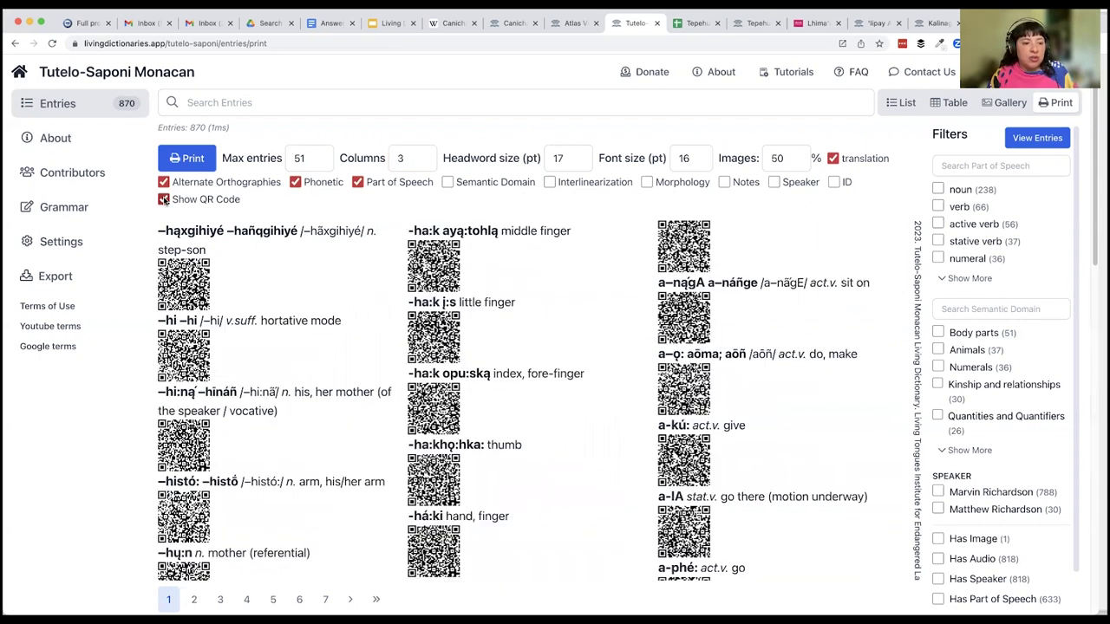
left_click(163, 199)
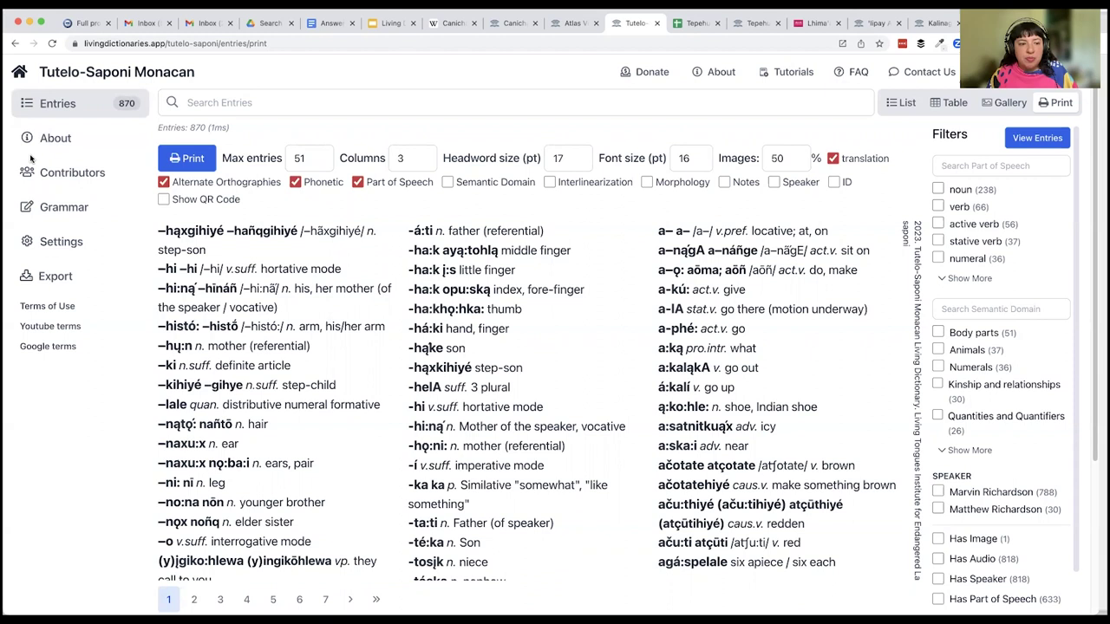
left_click(937, 333)
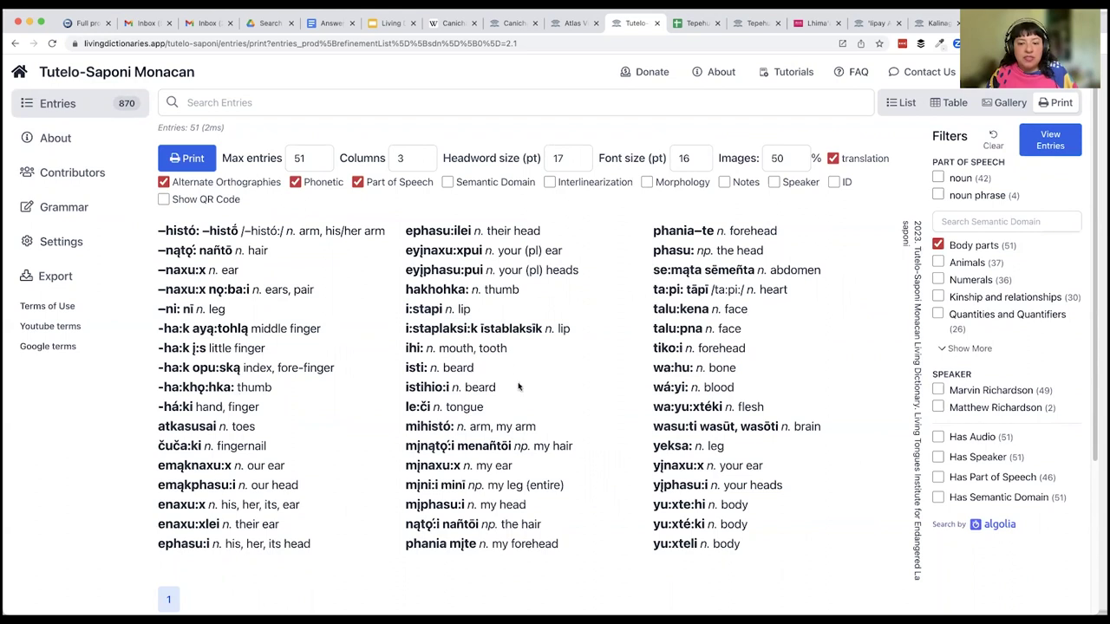
left_click(938, 245)
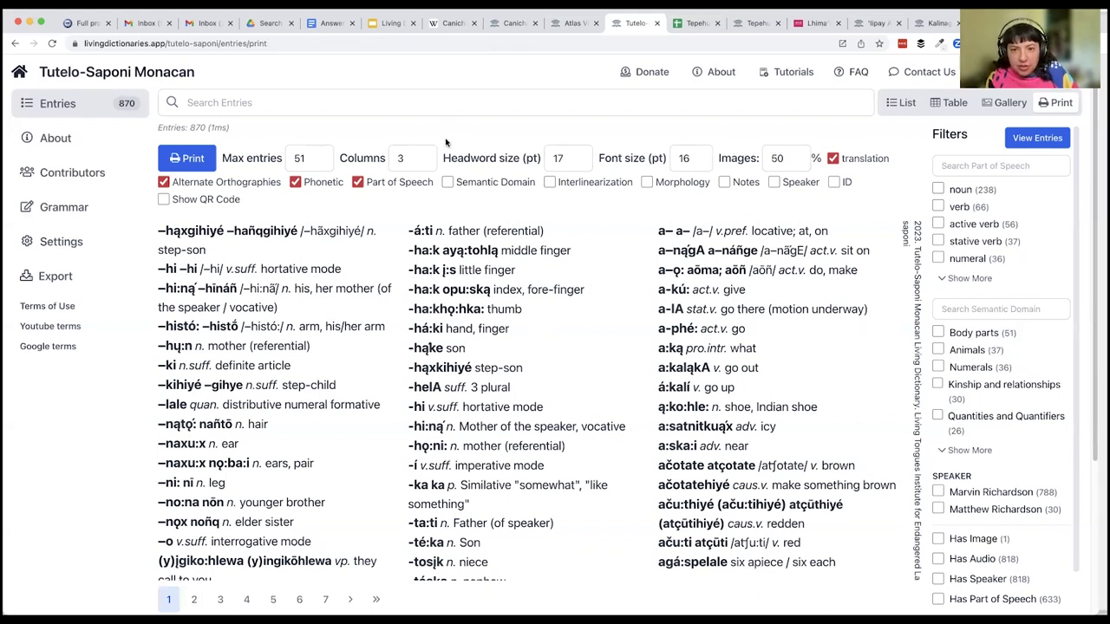
Step: View the Tepehua de Huehuetla dictionary and the Lhima'alh'ama' project's Meet the team page, and return to the dictionary
left_click(747, 23)
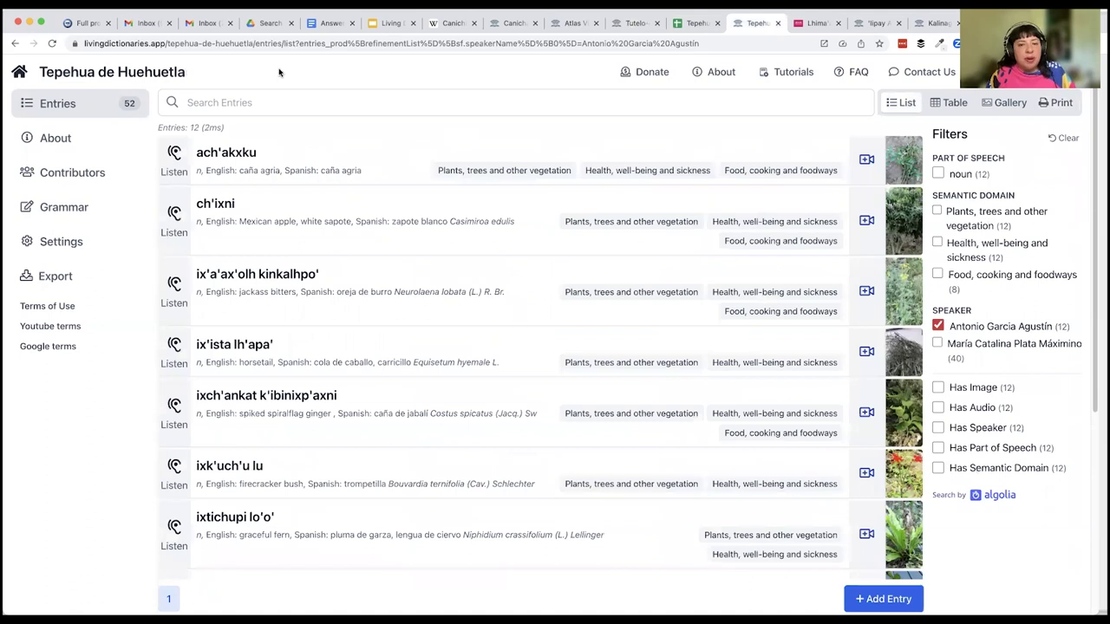
left_click(804, 25)
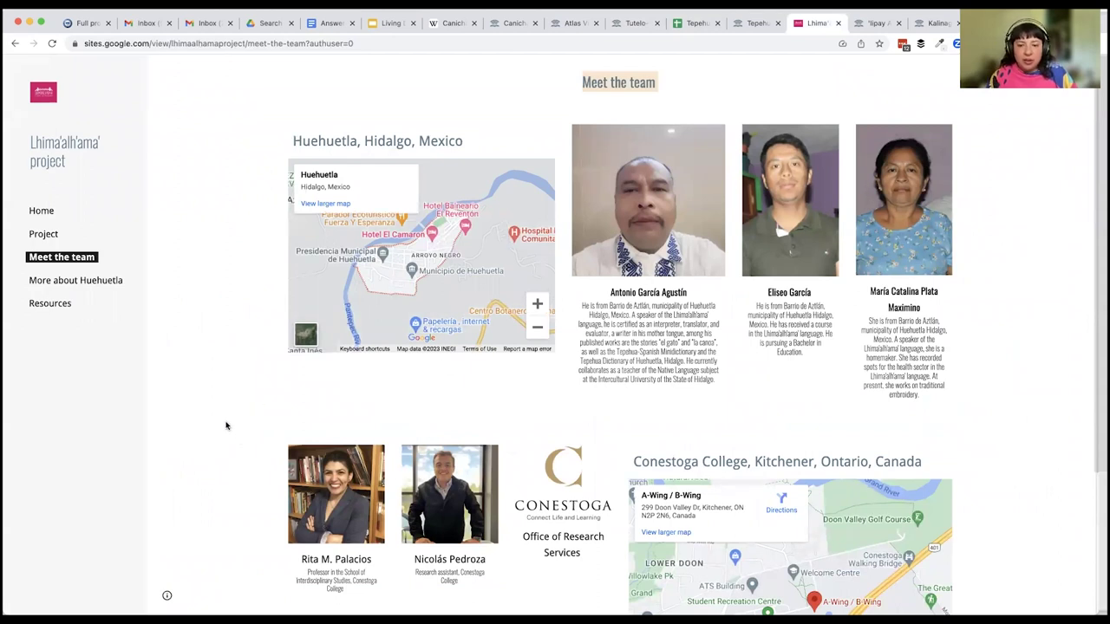
left_click(743, 26)
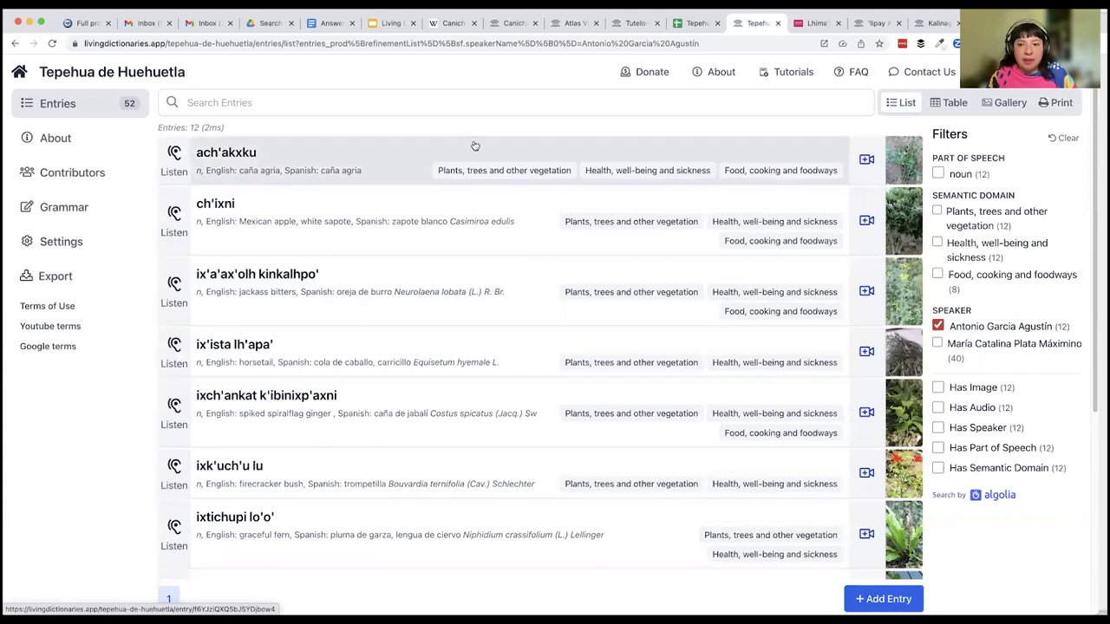
Step: Examine the Tepehua batch import spreadsheet, highlighting its lexeme, es_gloss, scientificName, part of speech and semantic domain columns
left_click(690, 26)
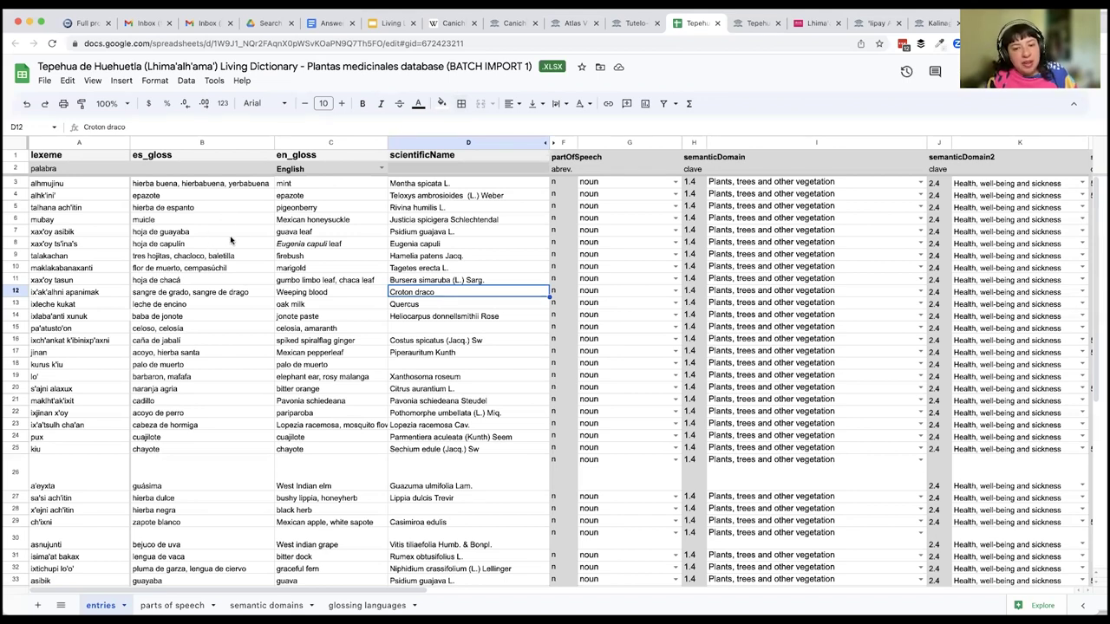
left_click(63, 144)
left_click(183, 144)
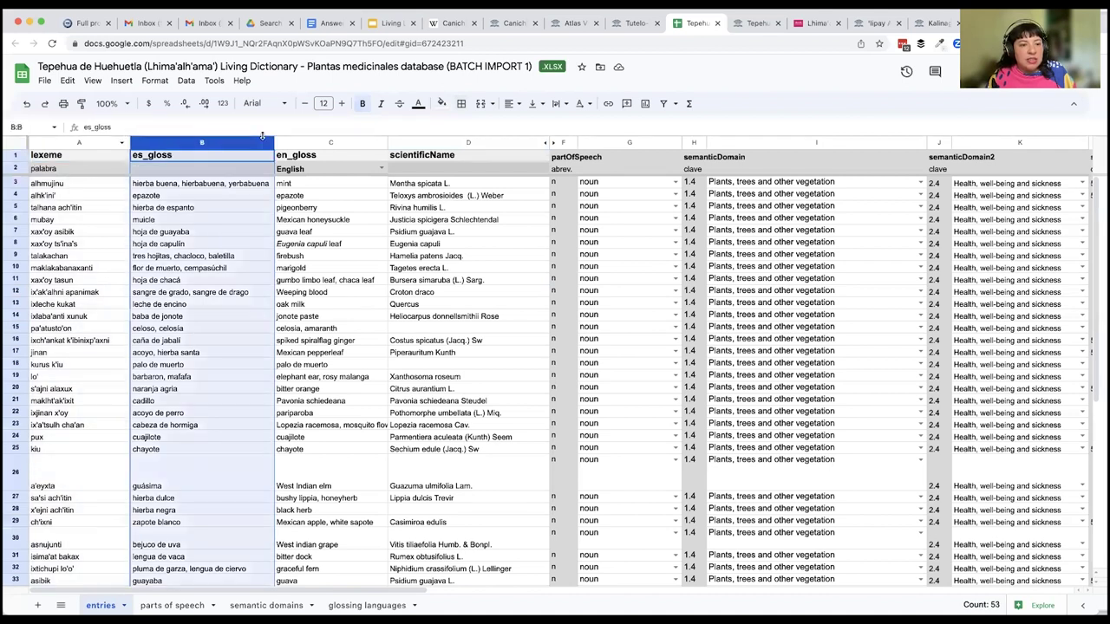
left_click(442, 142)
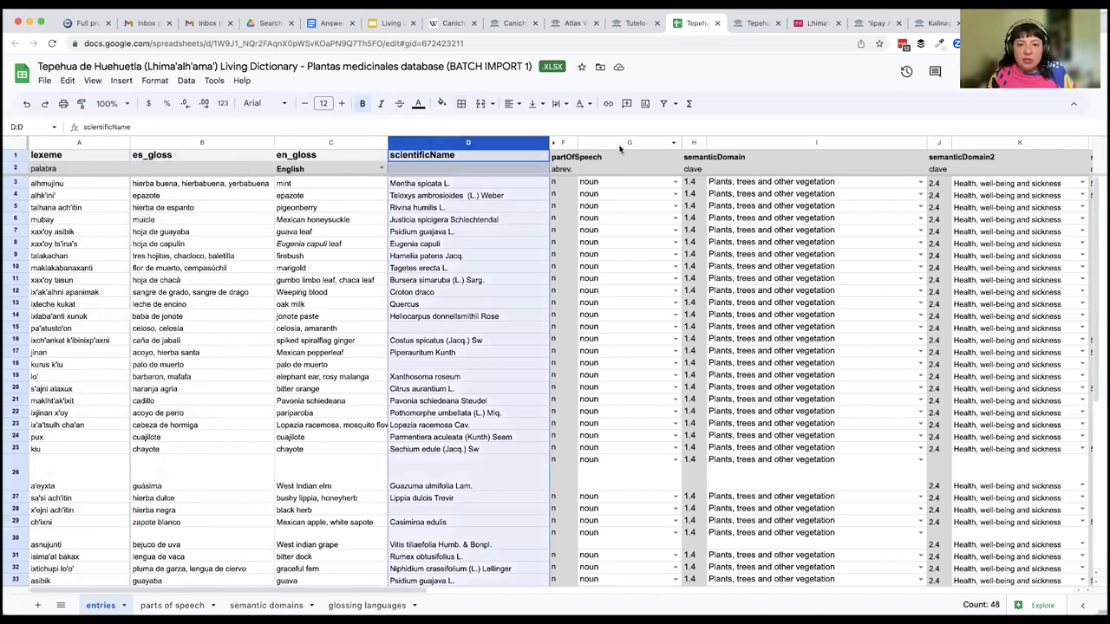
left_click(620, 143)
left_click(781, 144)
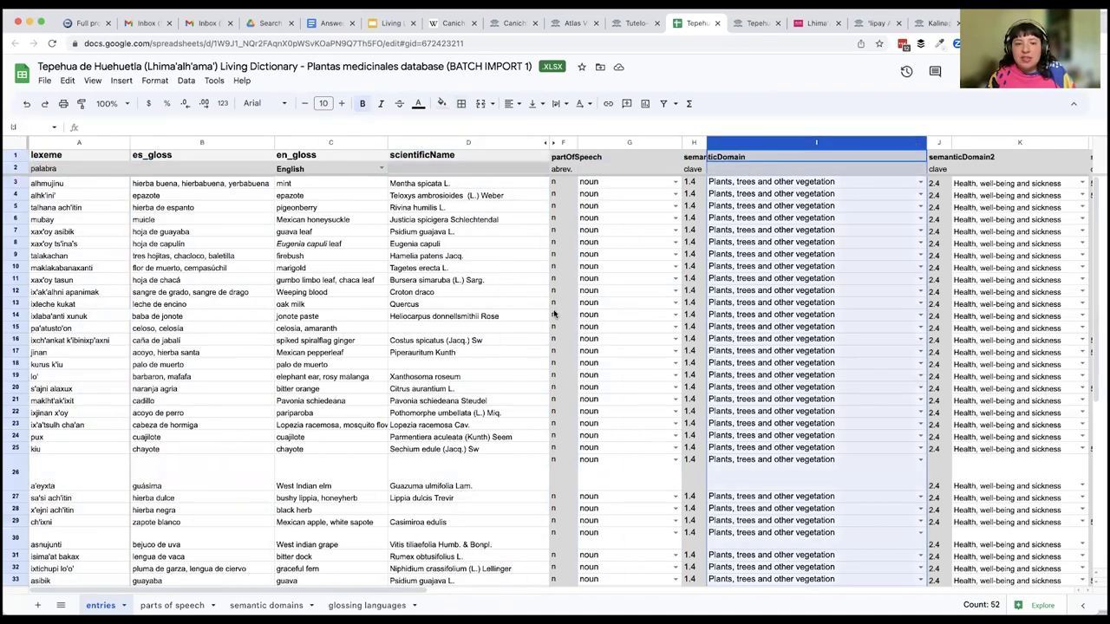
Step: Return to the Tepehua de Huehuetla dictionary and browse its filtered entries in the list, table and gallery views, ending in the list
left_click(753, 25)
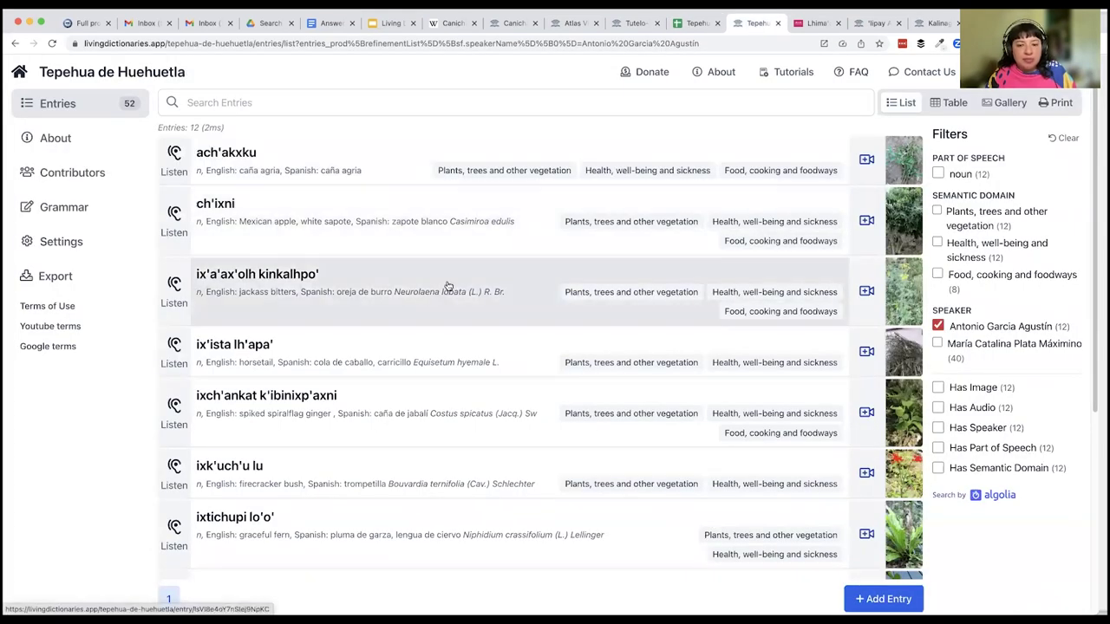
scroll(317, 201, "down", 3)
scroll(317, 201, "up", 3)
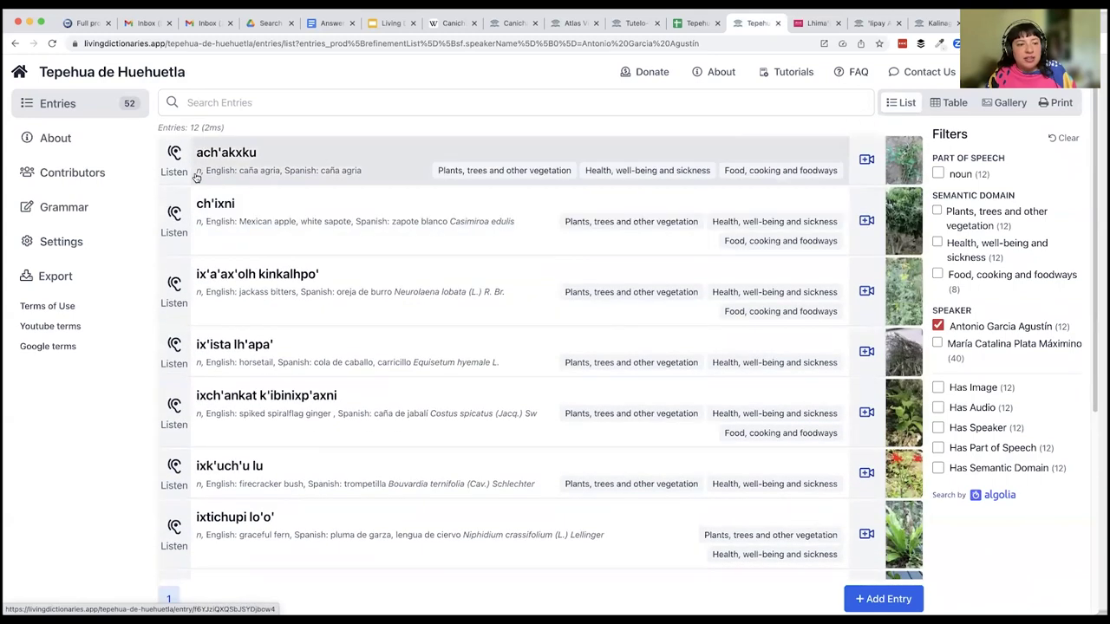
left_click(946, 108)
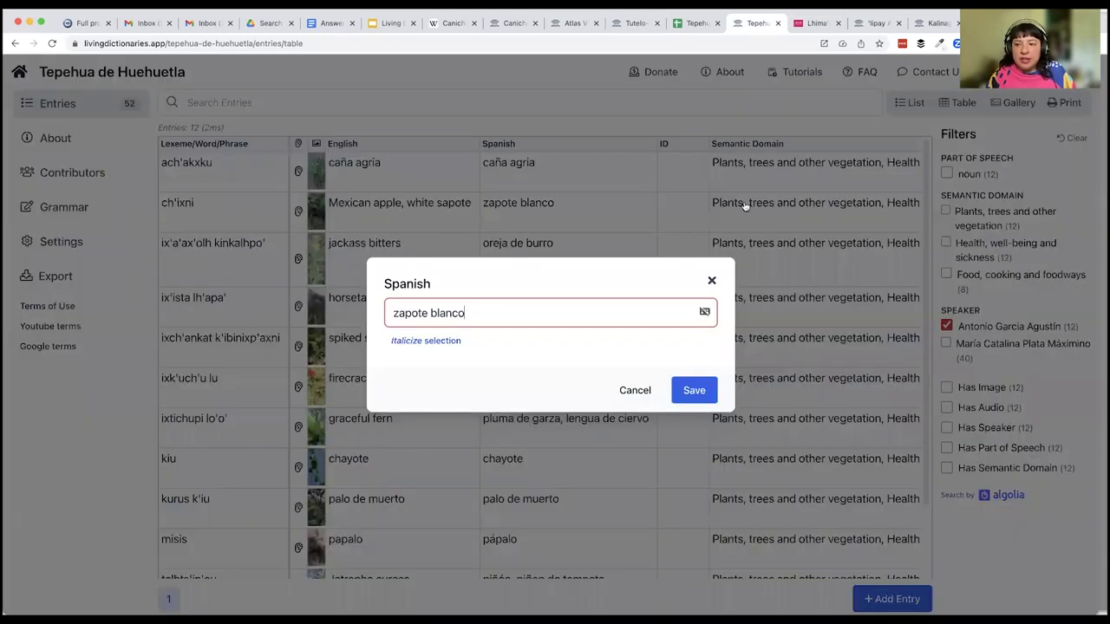
left_click(743, 206)
left_click(1006, 105)
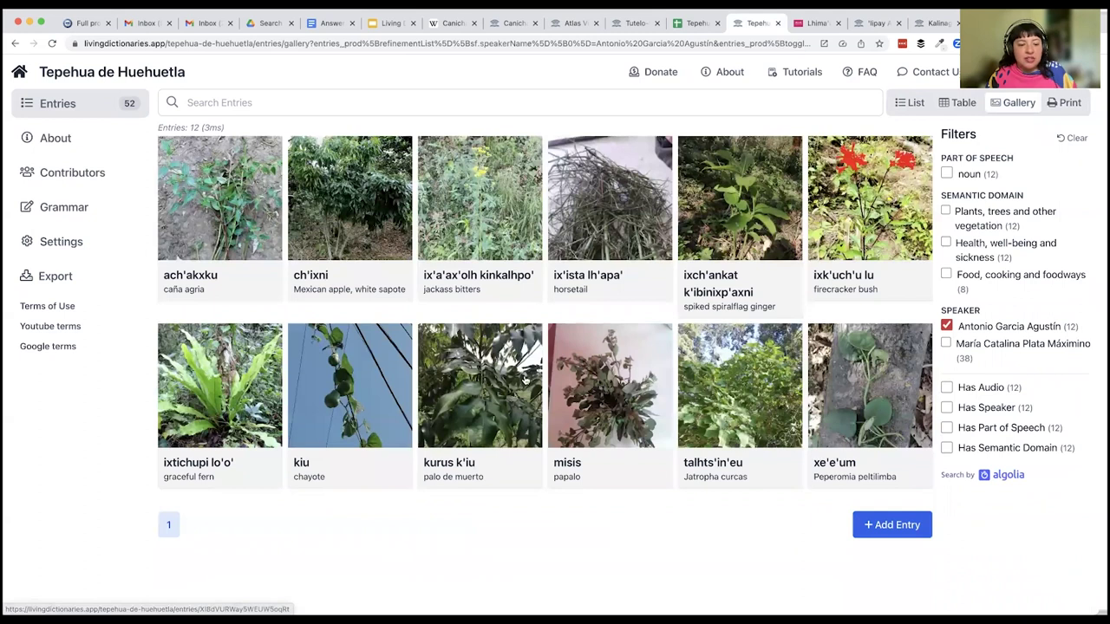
left_click(918, 102)
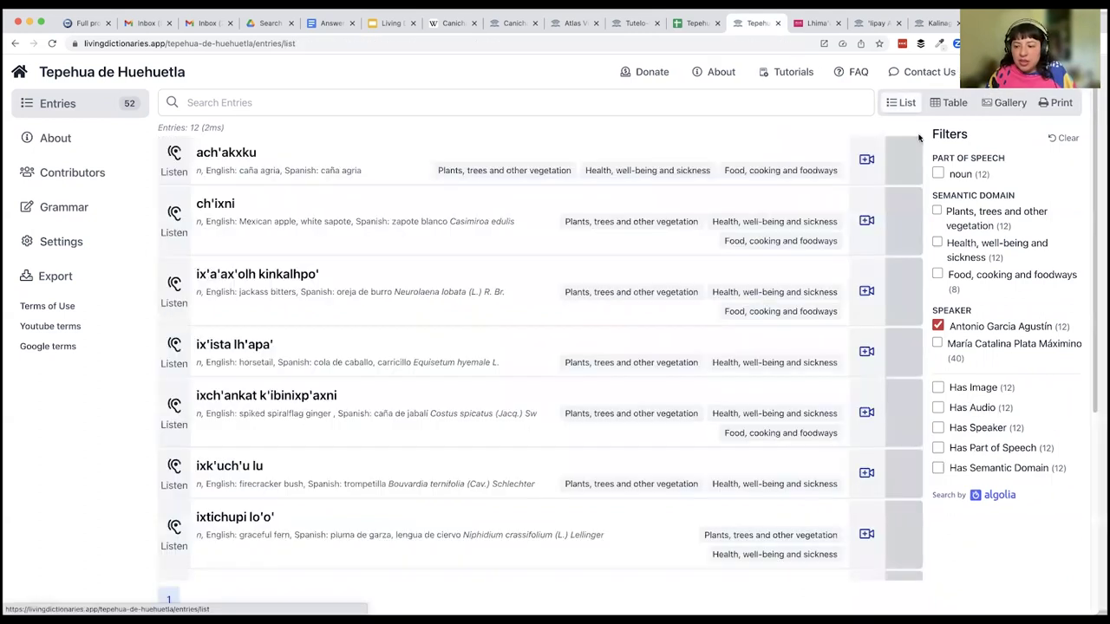
Step: Clear and reapply the current speaker filter, and play the recording of ix'a'ax'olh kinkalhpo', closing the player when done
left_click(939, 326)
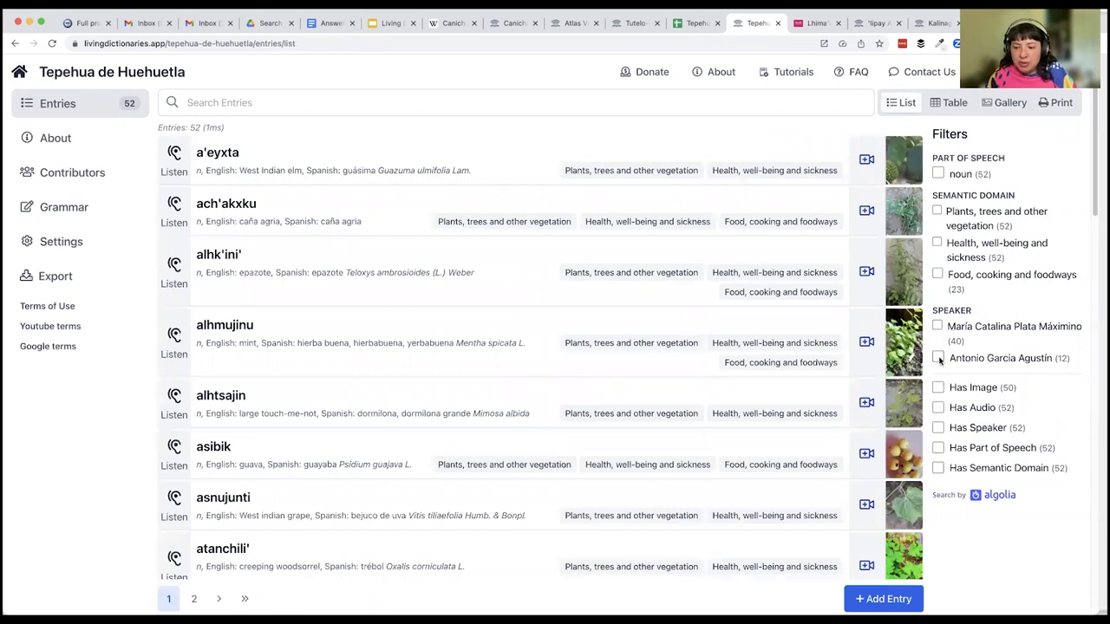
left_click(939, 358)
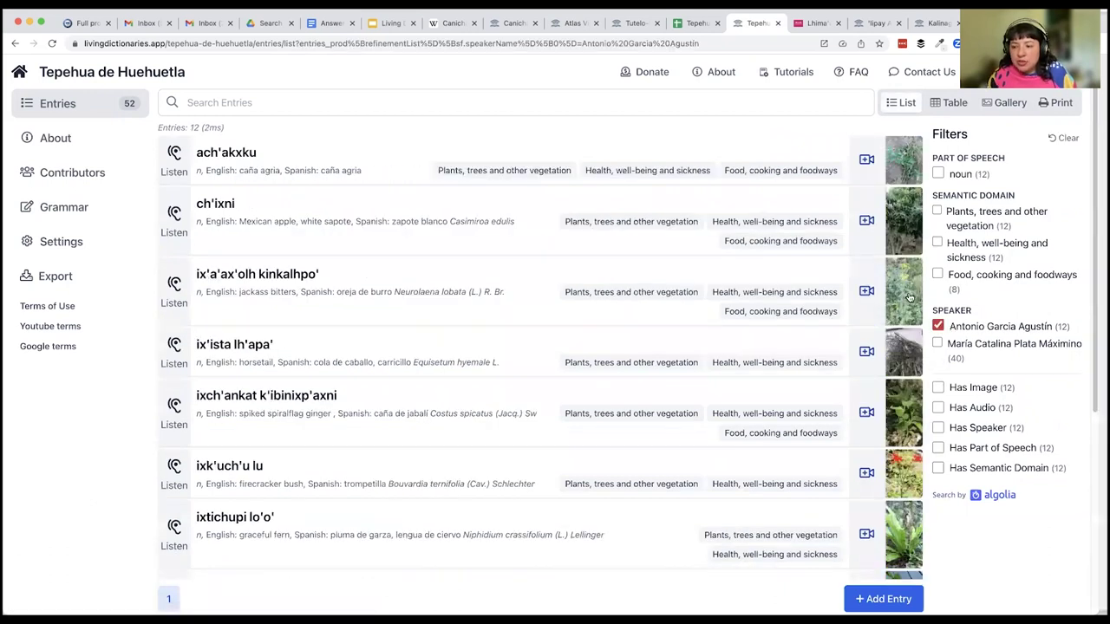
scroll(314, 240, "down", 2)
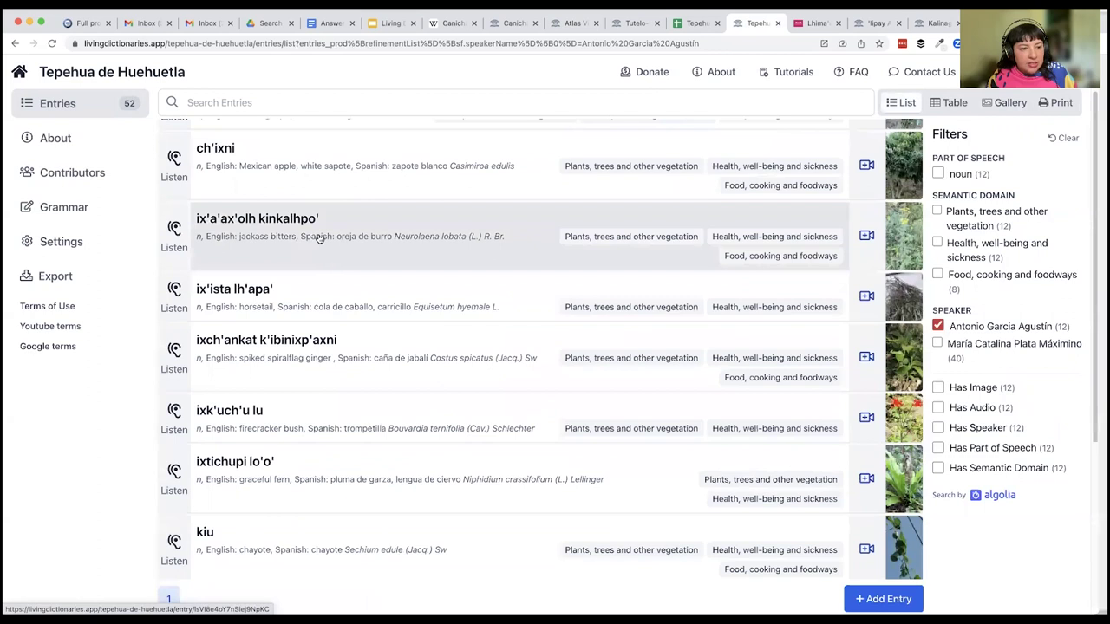
left_click(176, 204)
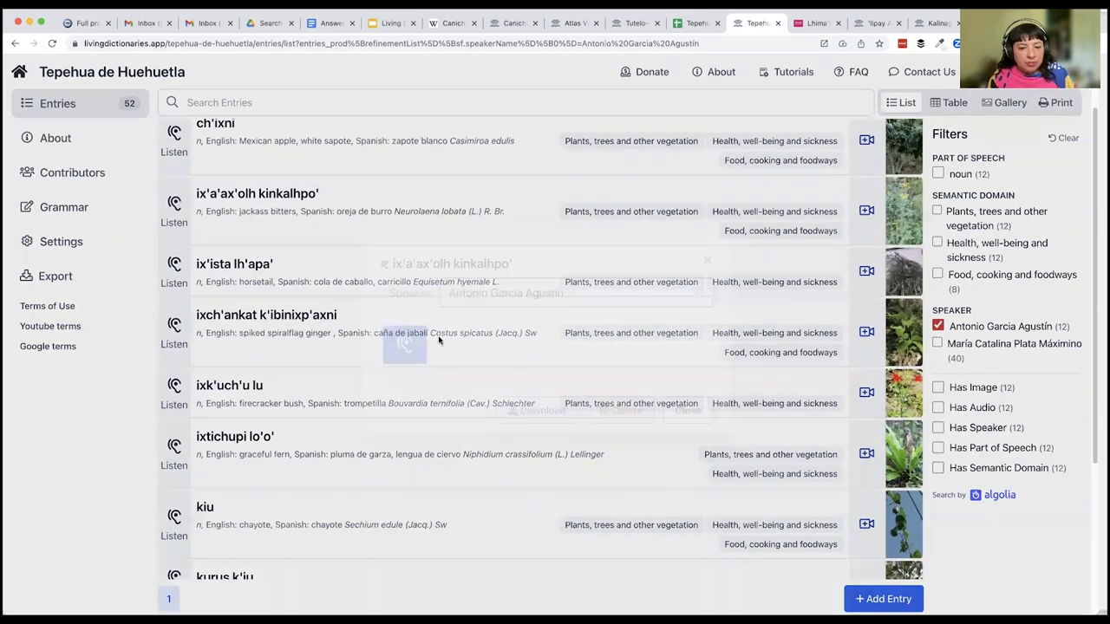
left_click(405, 344)
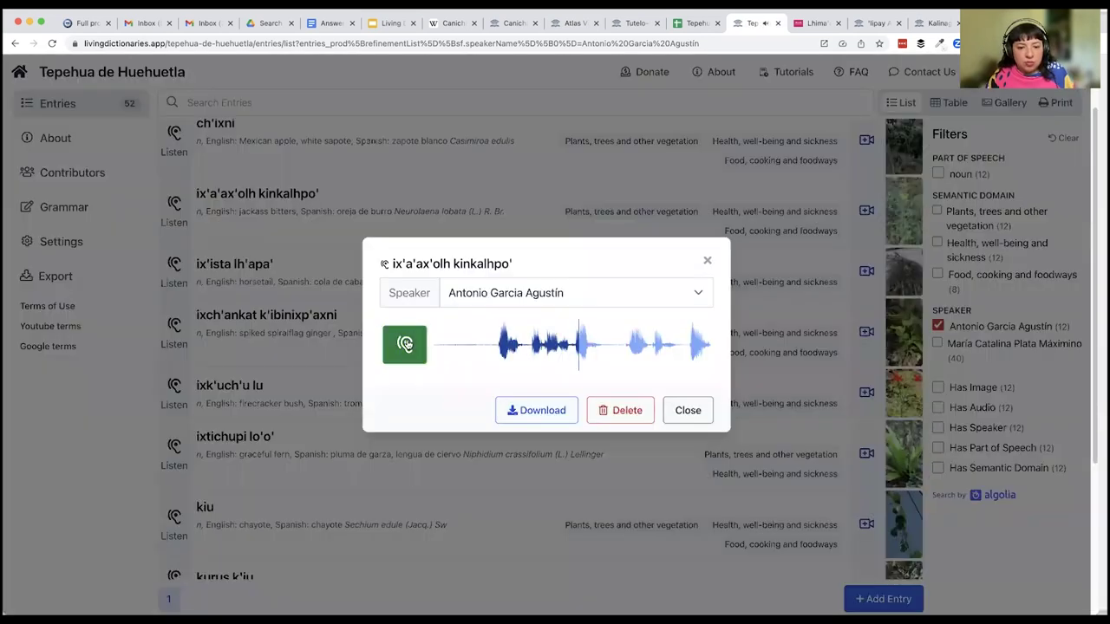
left_click(708, 261)
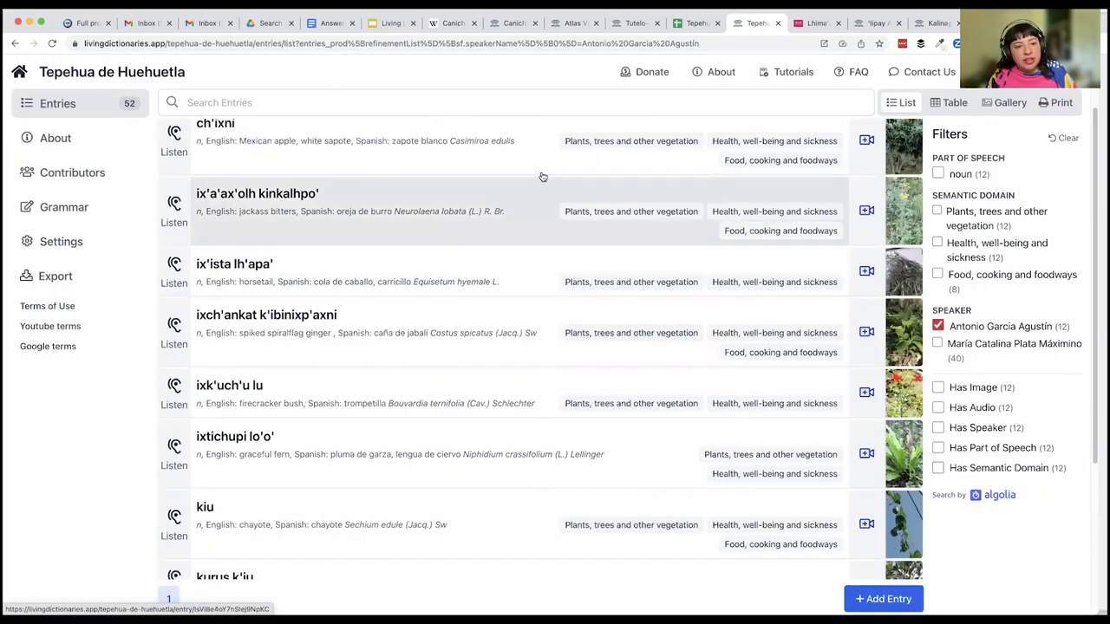
Step: Clear the speaker filter and open the isima'at bakax (bitter dock) entry from the full list
left_click(938, 326)
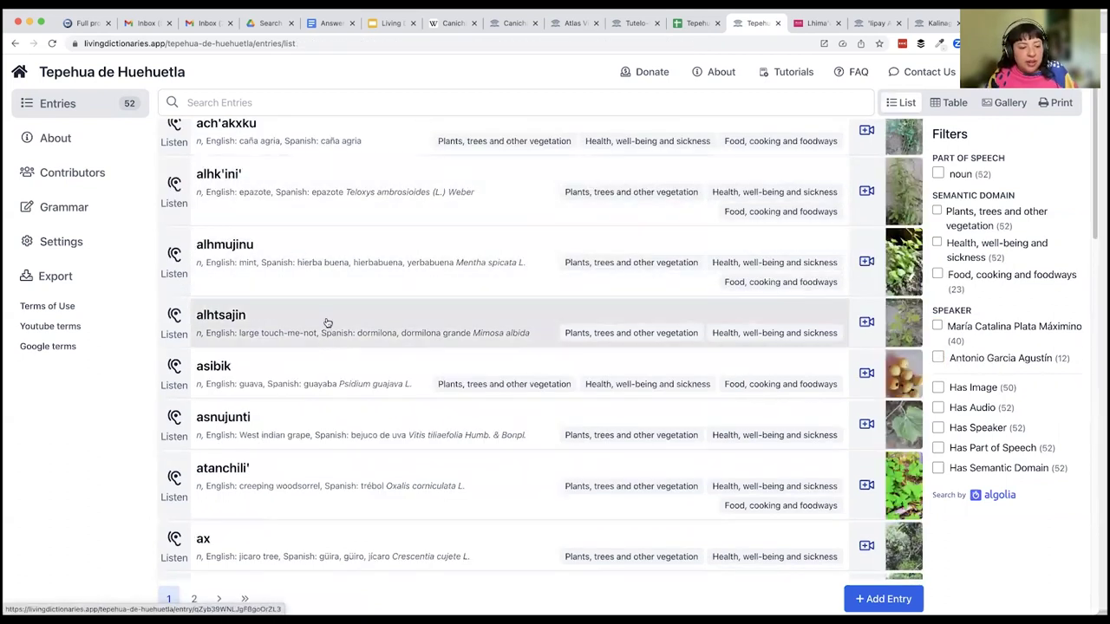
scroll(327, 322, "down", 1)
scroll(330, 286, "down", 3)
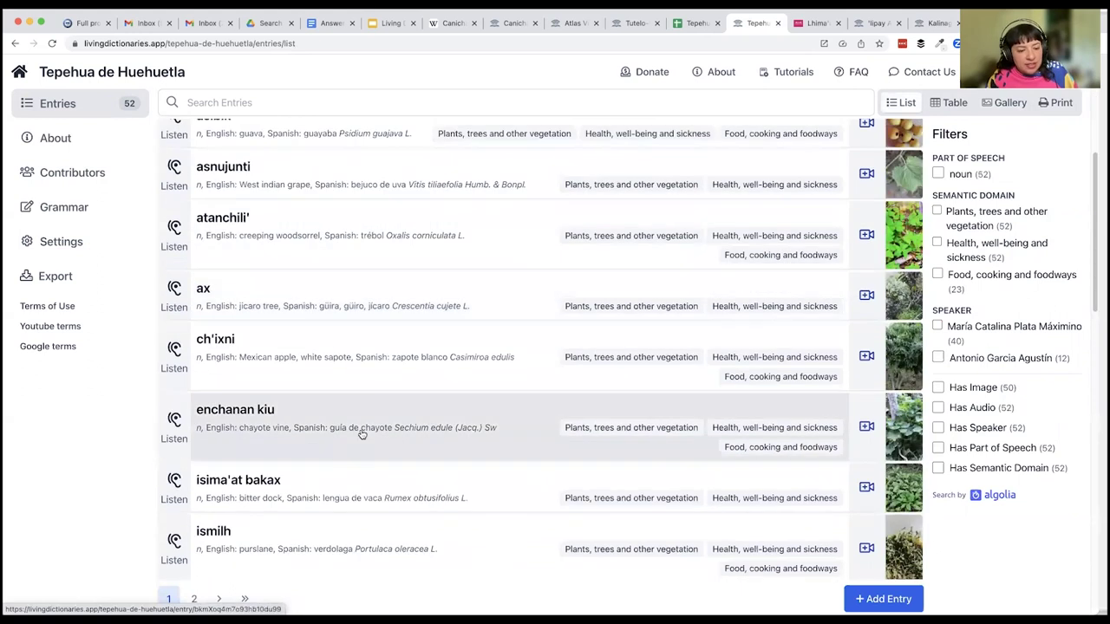
left_click(338, 485)
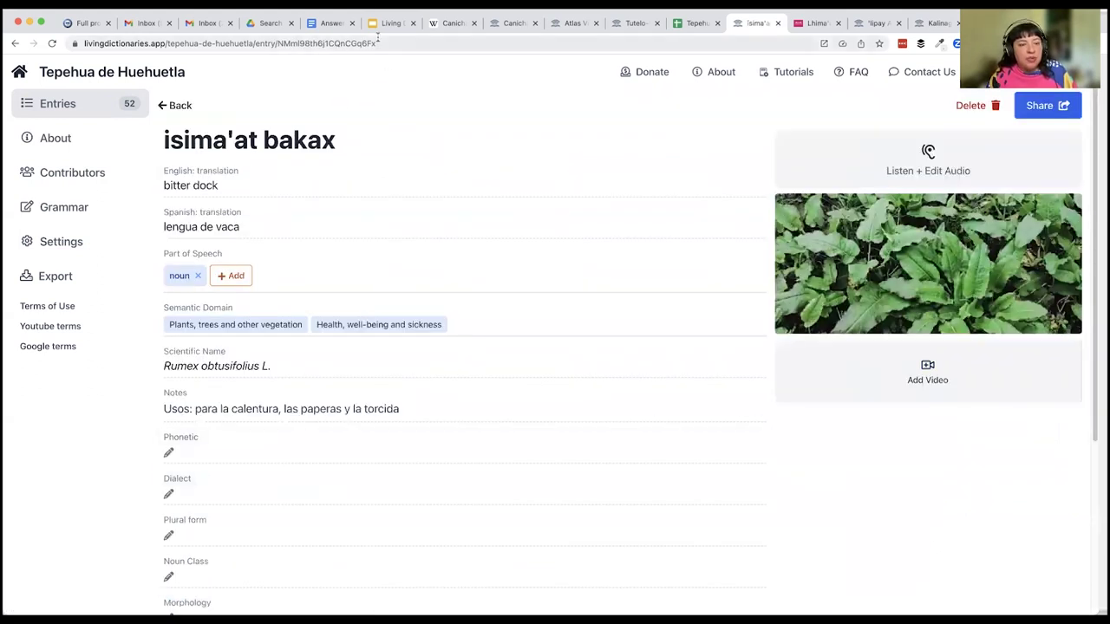
Step: Leave the isima'at bakax entry for the Tepehua de Huehuetla entries list and switch to the 'Iipay Aa dictionary
left_click(378, 40)
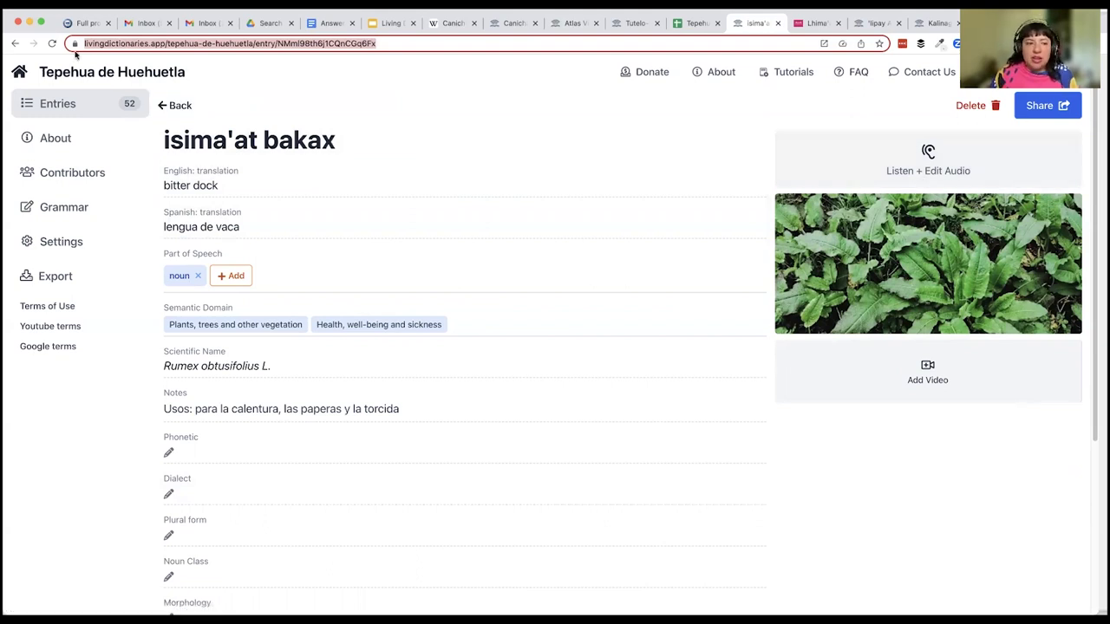
left_click(178, 105)
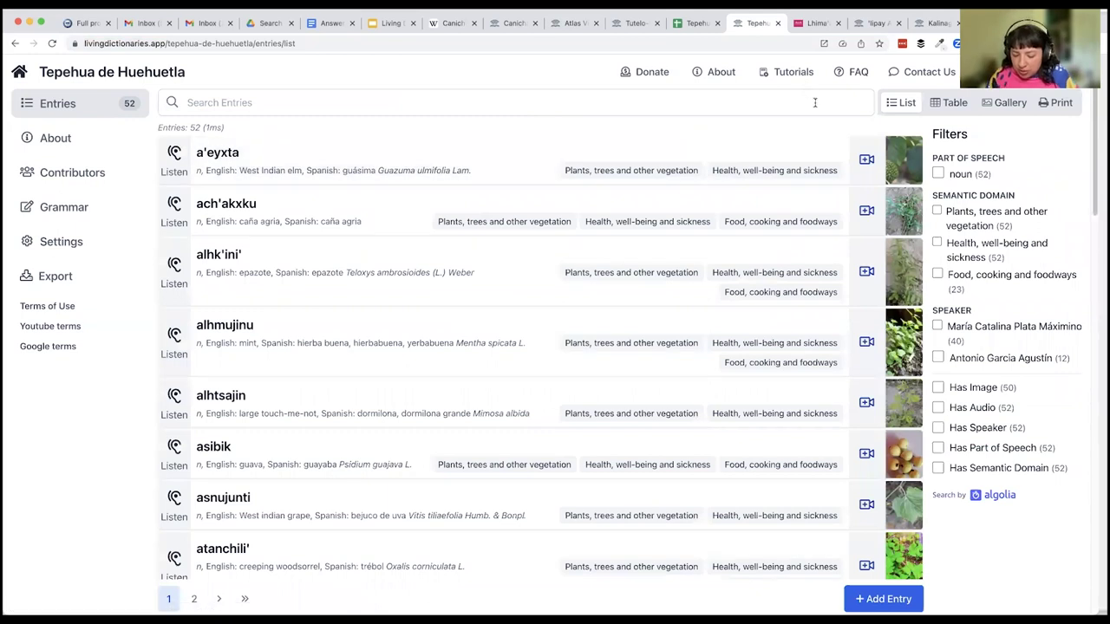
left_click(869, 29)
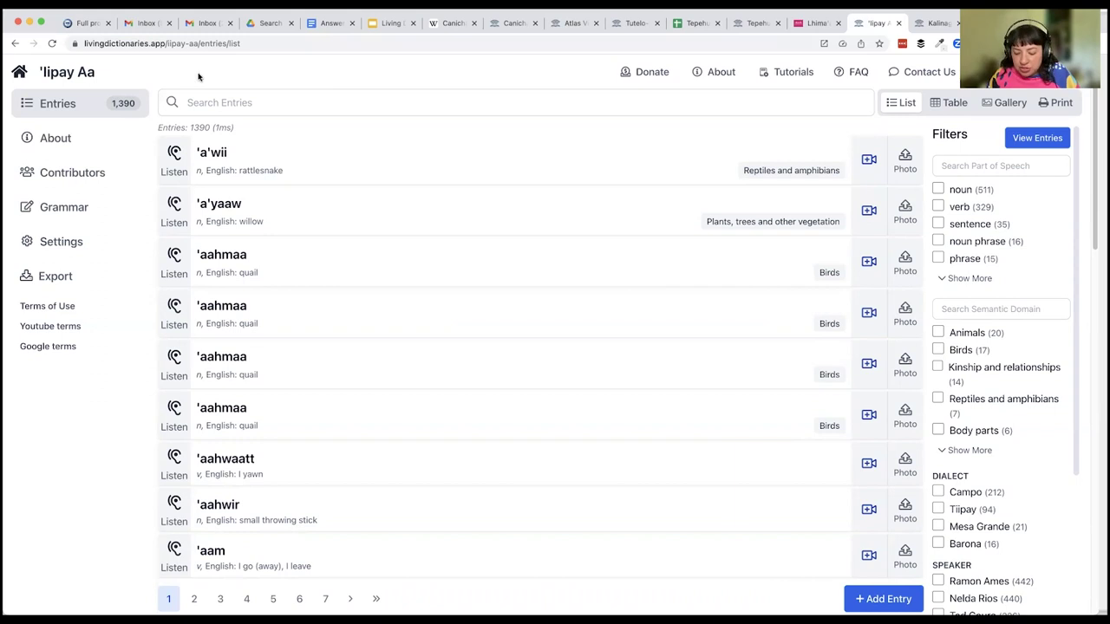
Step: Look through the 'Iipay Aa entries and available filters, and filter the list by the Mesa Grande dialect
scroll(335, 217, "down", 10)
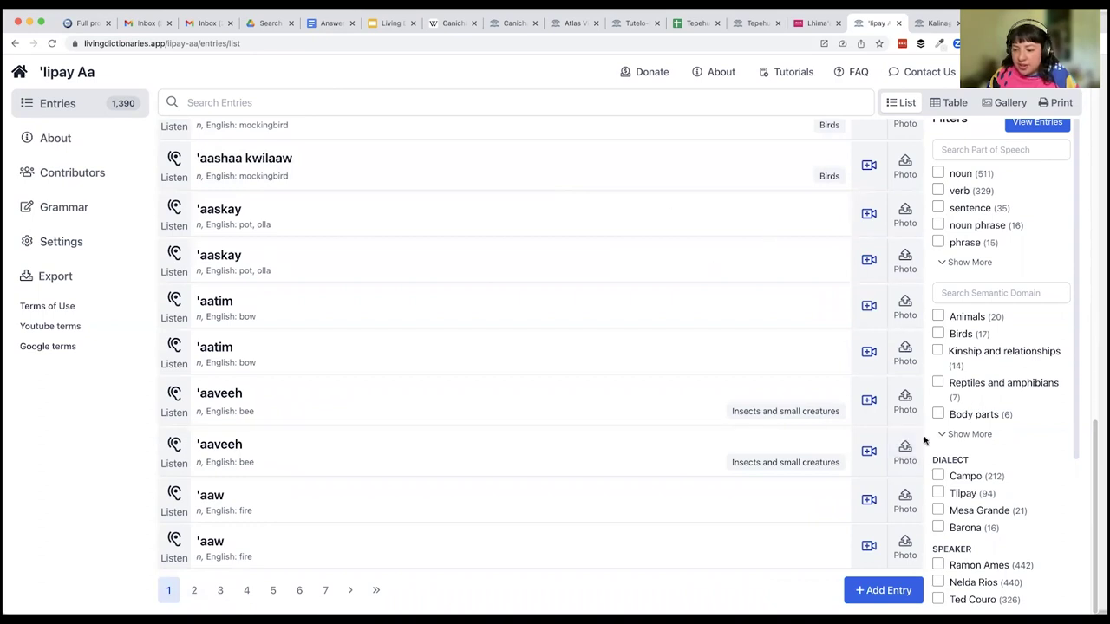
scroll(965, 411, "down", 3)
scroll(965, 411, "down", 2)
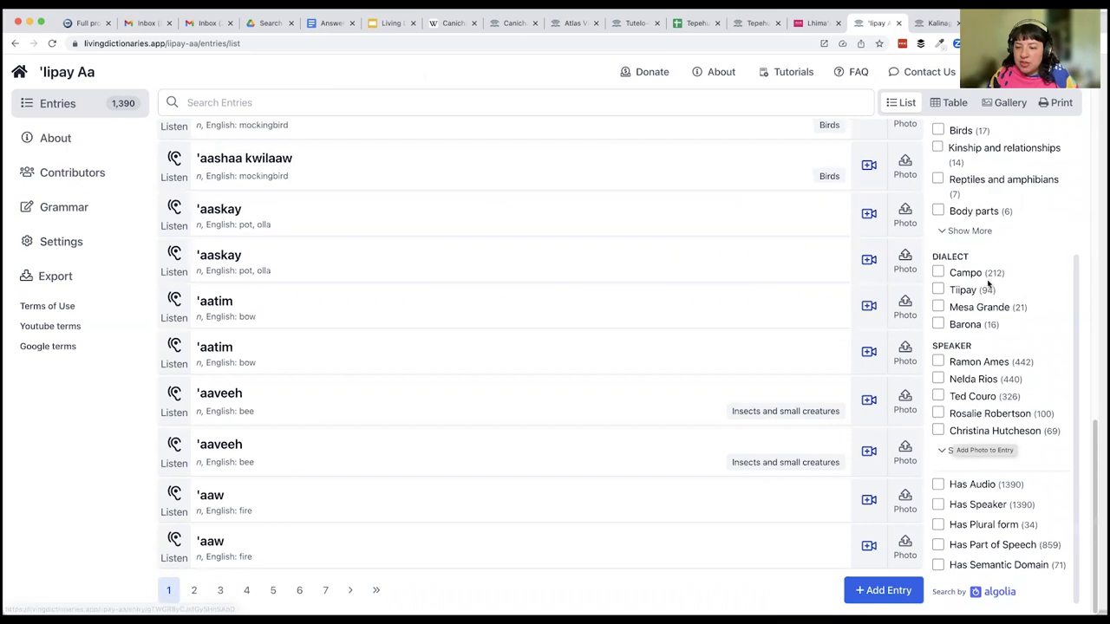
left_click(939, 308)
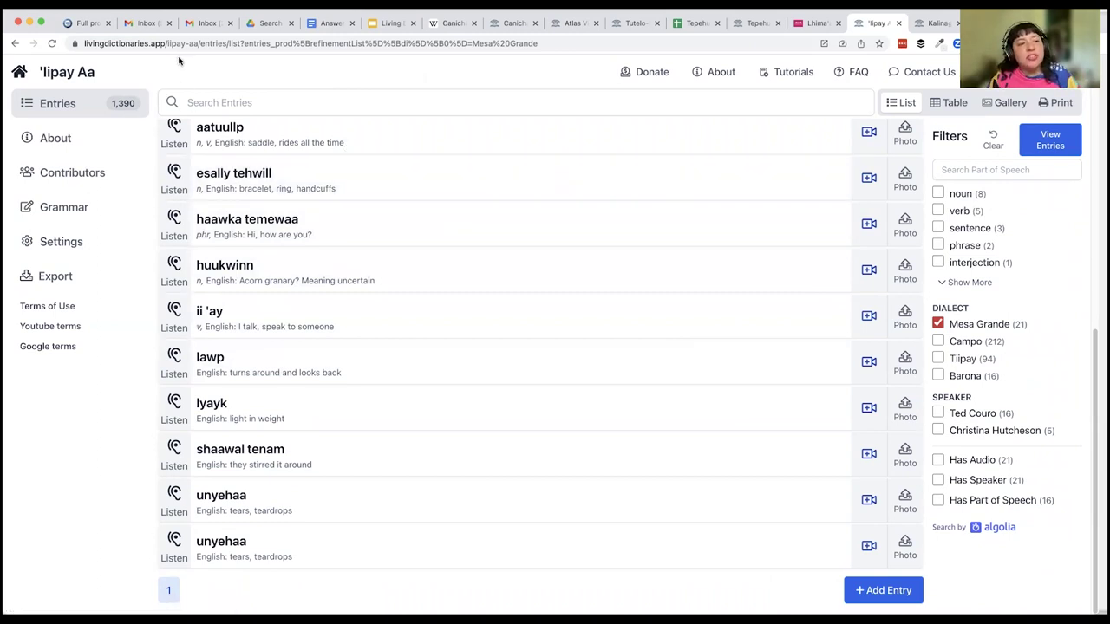
Step: Read the About and Grammar pages of the 'Iipay Aa dictionary, and return to its full entries list
left_click(80, 150)
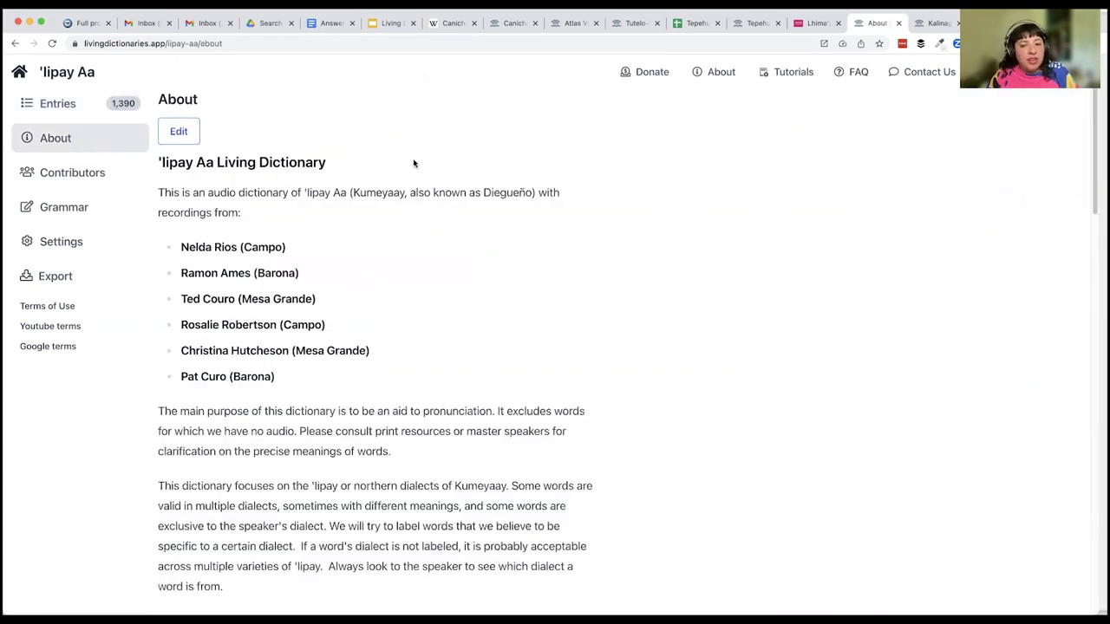
scroll(417, 165, "down", 5)
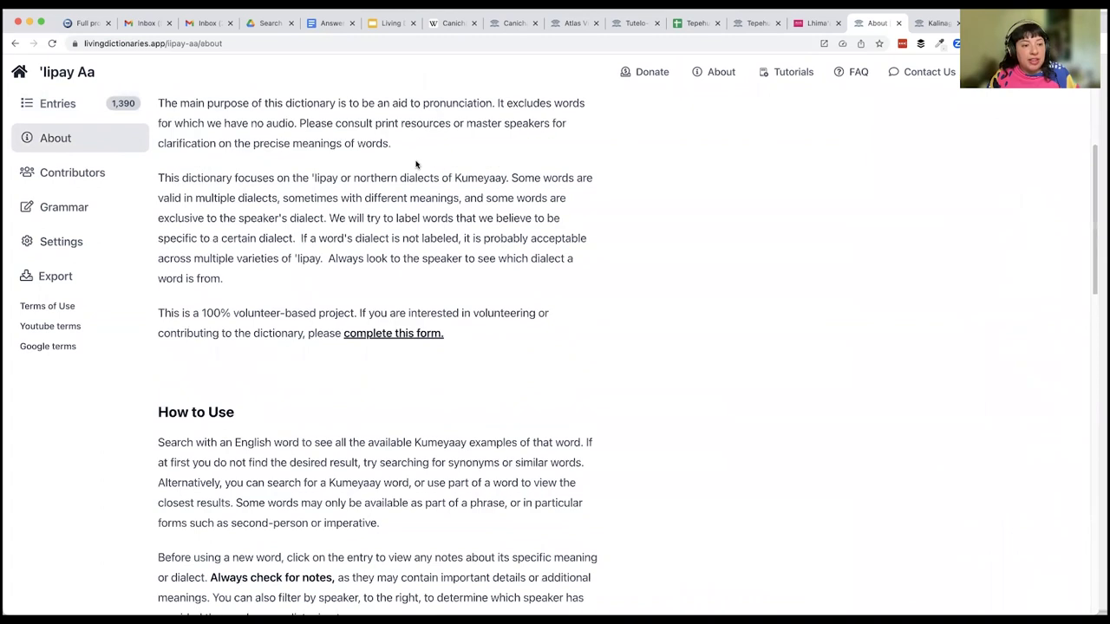
scroll(417, 164, "up", 5)
left_click(69, 206)
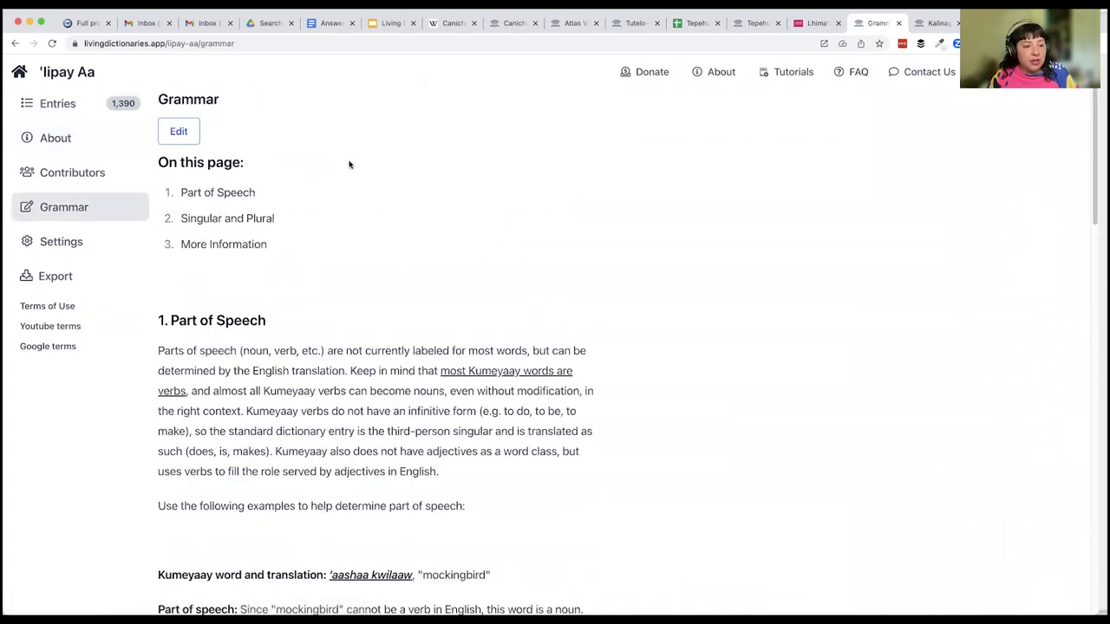
scroll(376, 208, "down", 3)
scroll(347, 212, "up", 3)
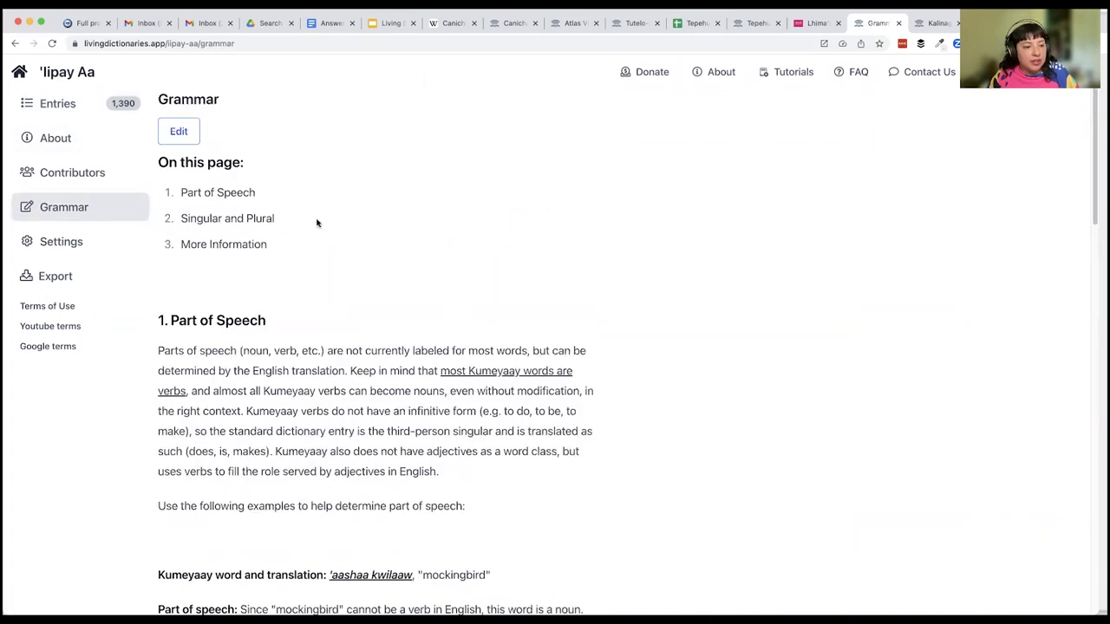
left_click(62, 102)
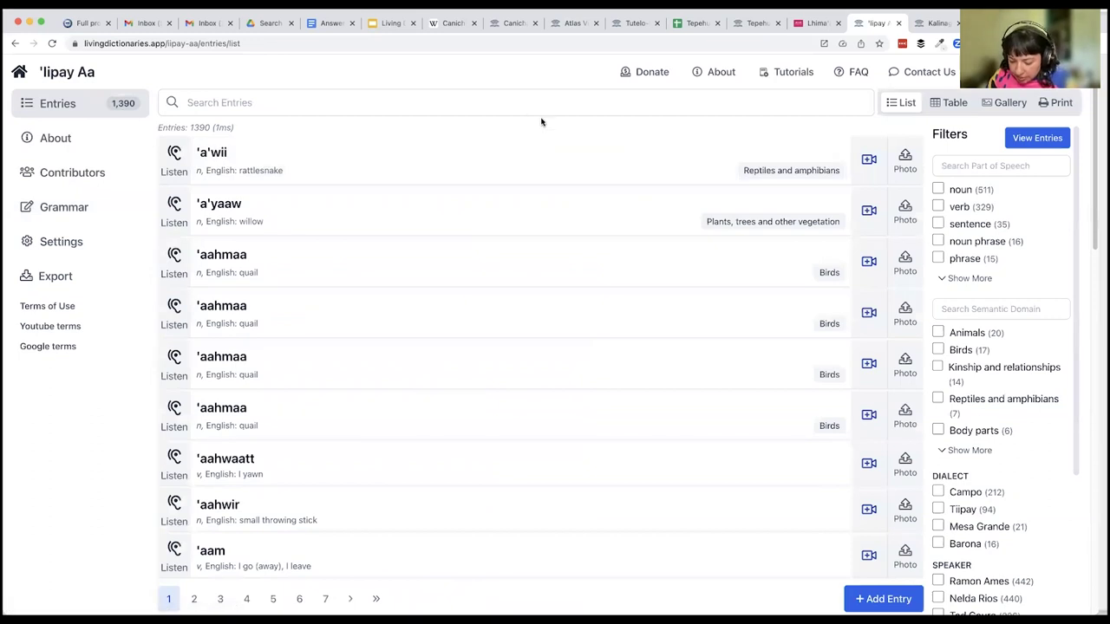
Step: Switch to the Kalinago dictionary and examine its place-name entries, their English translations and semantic domain labels
left_click(937, 23)
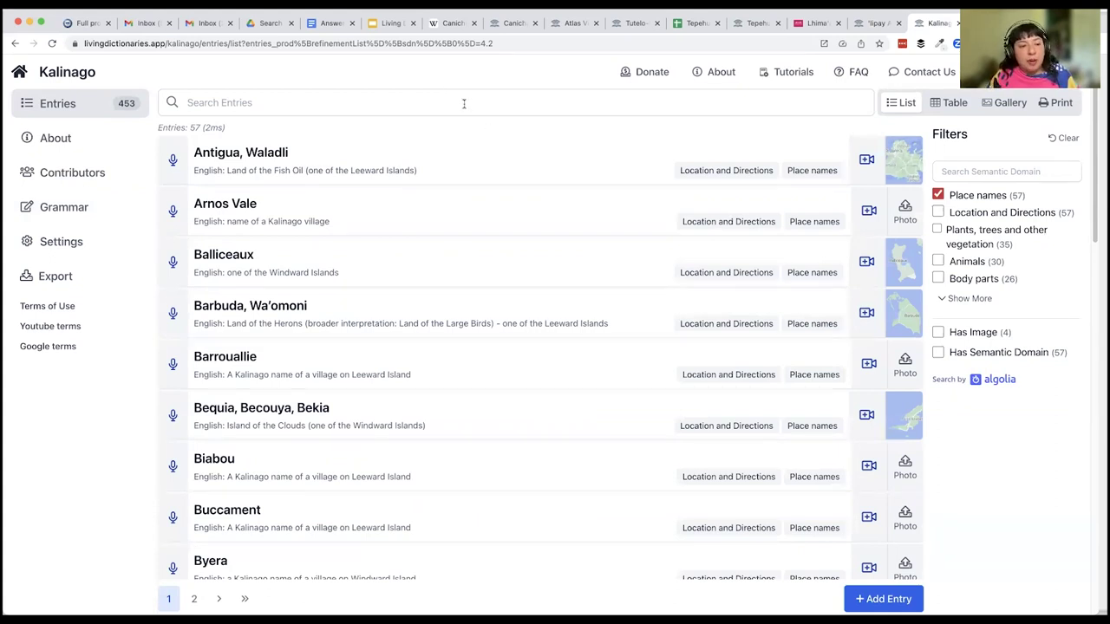
scroll(412, 228, "down", 10)
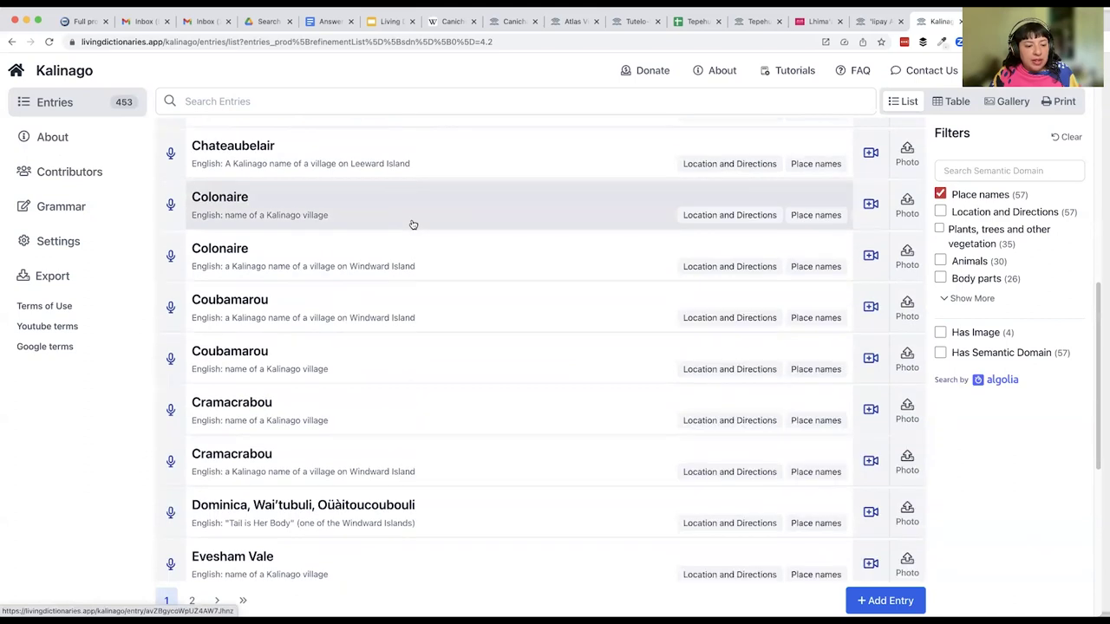
scroll(412, 224, "down", 2)
scroll(412, 224, "down", 5)
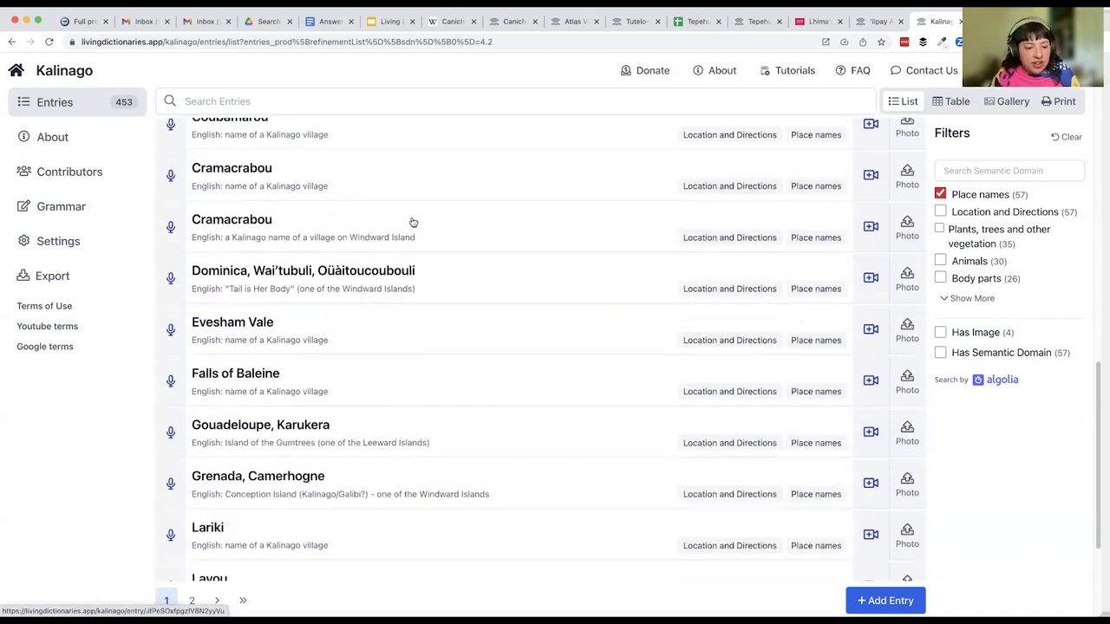
scroll(413, 223, "down", 2)
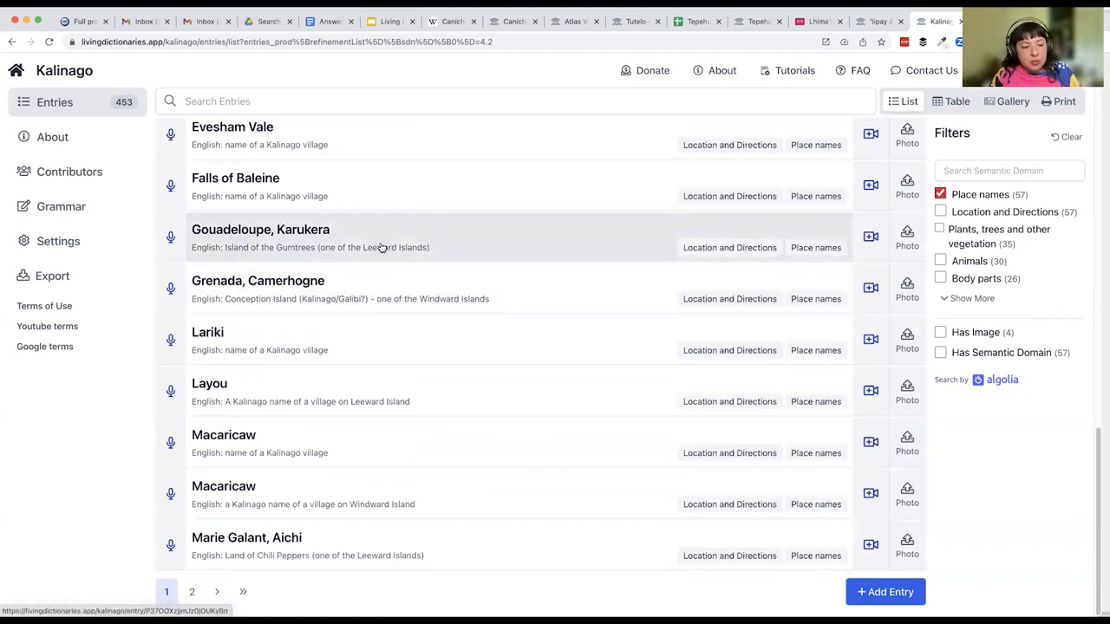
scroll(390, 290, "up", 7)
scroll(392, 291, "up", 5)
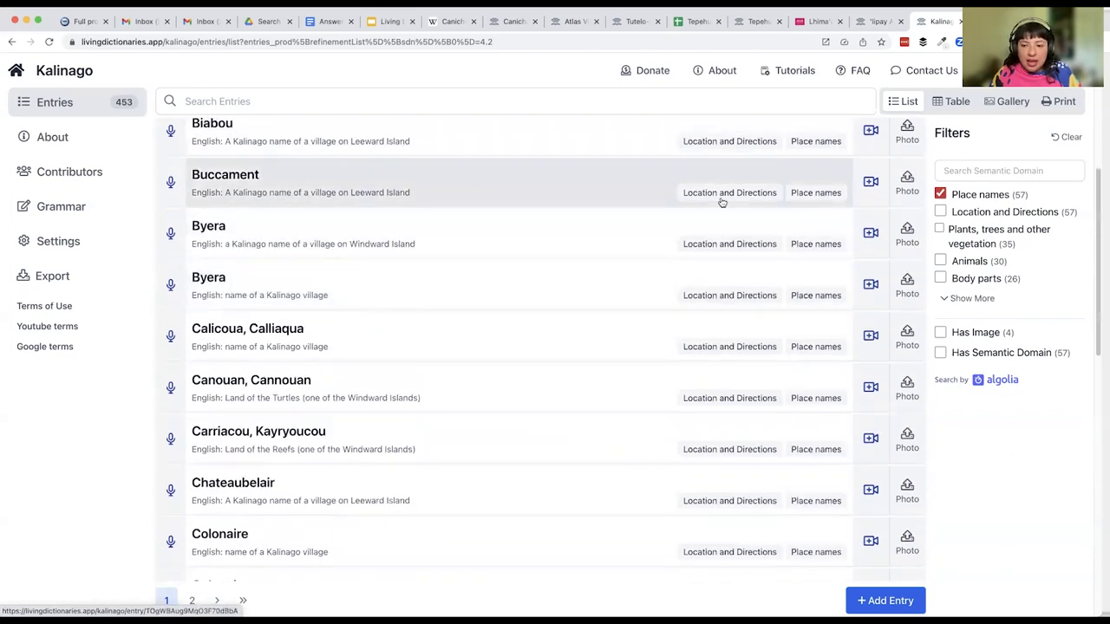
scroll(692, 373, "down", 12)
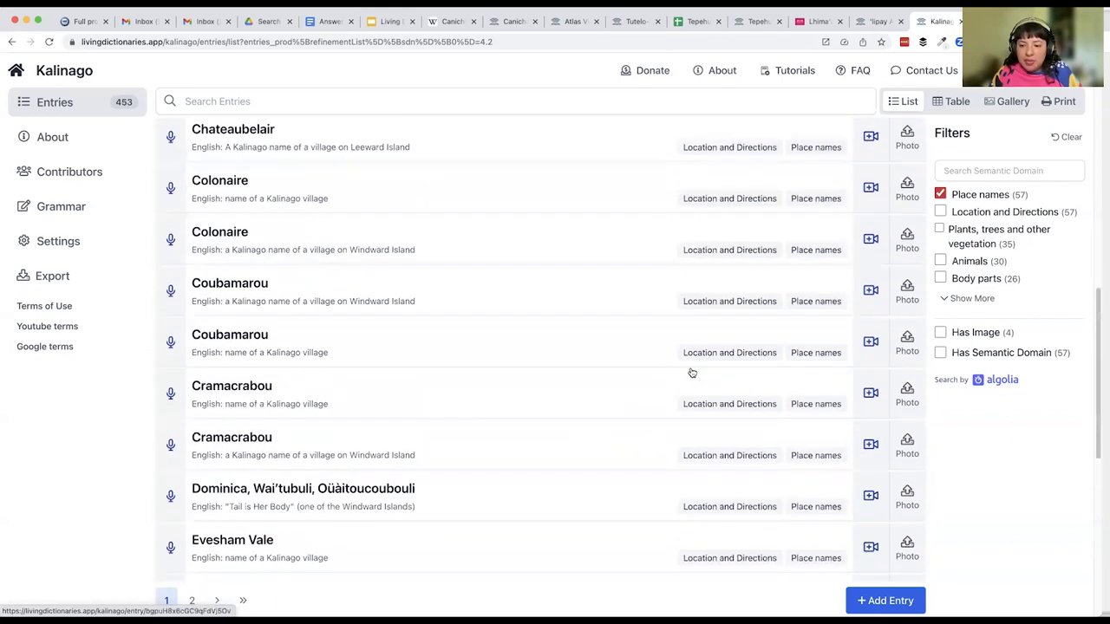
Step: Clear and reapply the Place names filter, and view the filtered Kalinago entries in the gallery before returning to the list
left_click(941, 195)
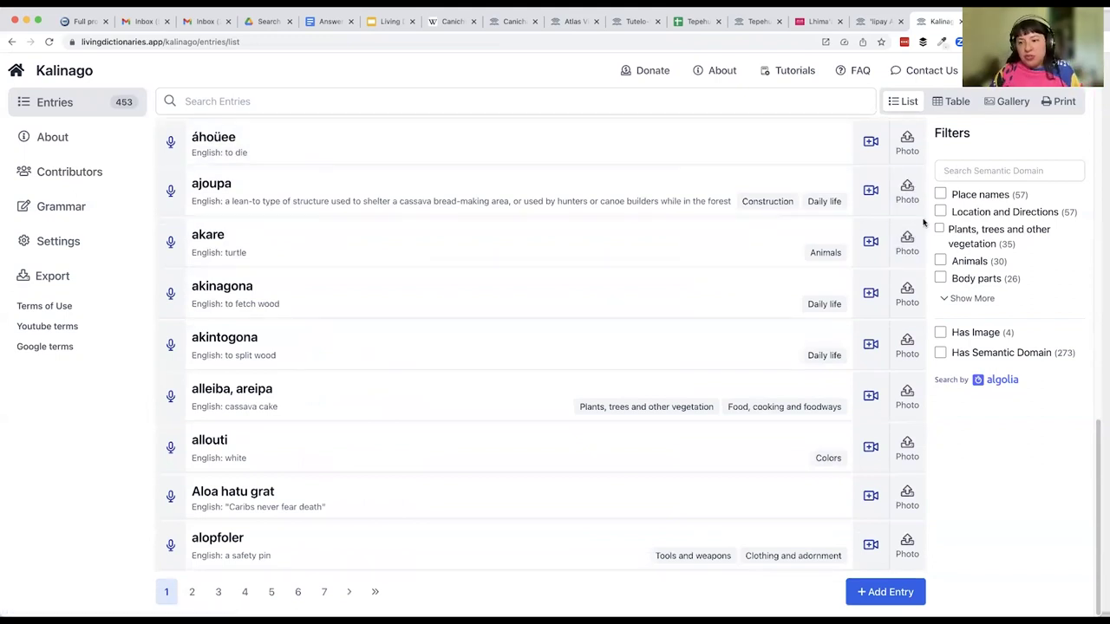
left_click(942, 195)
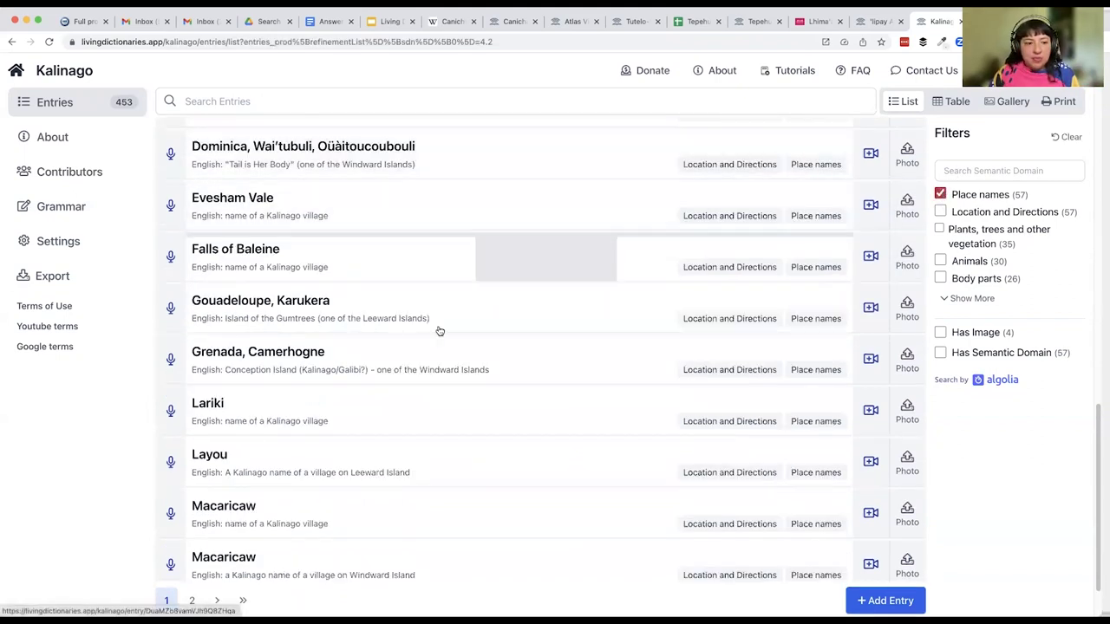
scroll(417, 248, "up", 2)
scroll(417, 234, "up", 10)
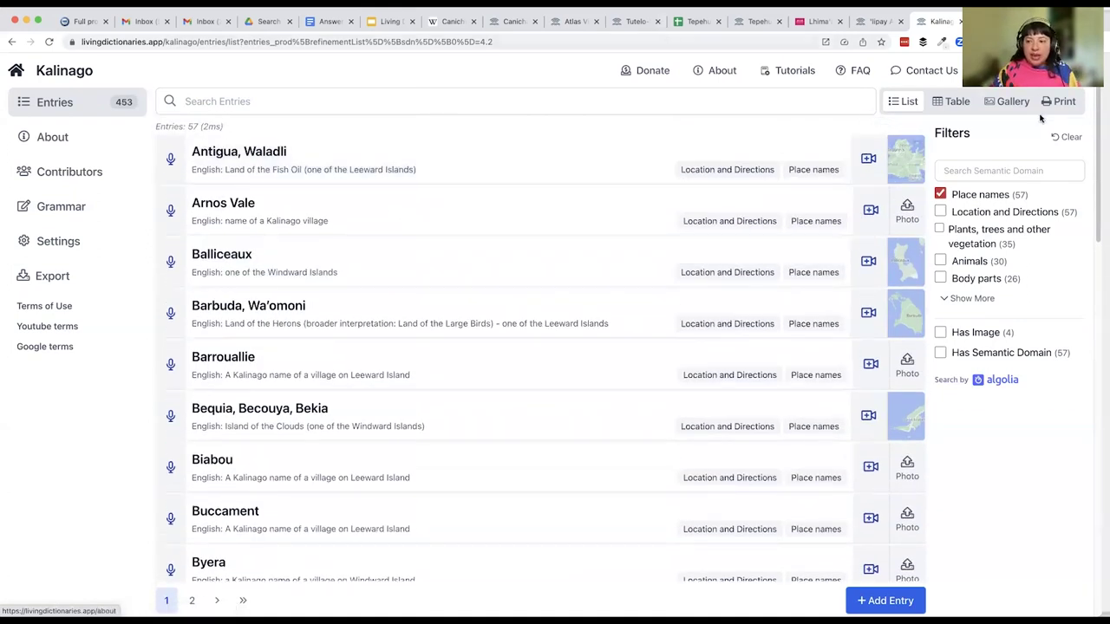
left_click(1011, 103)
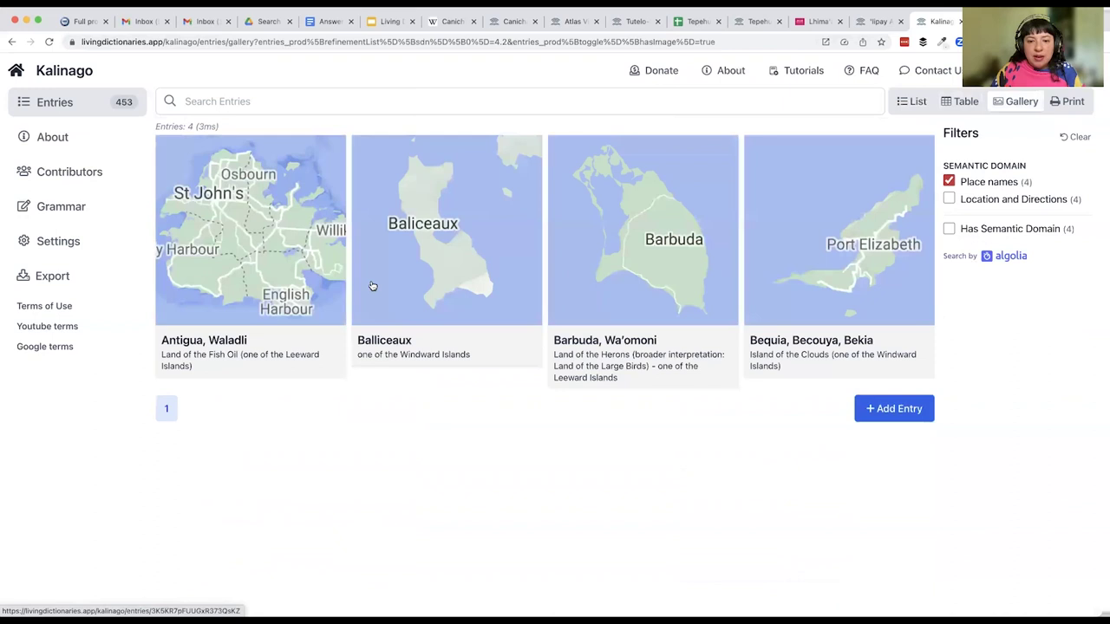
left_click(912, 103)
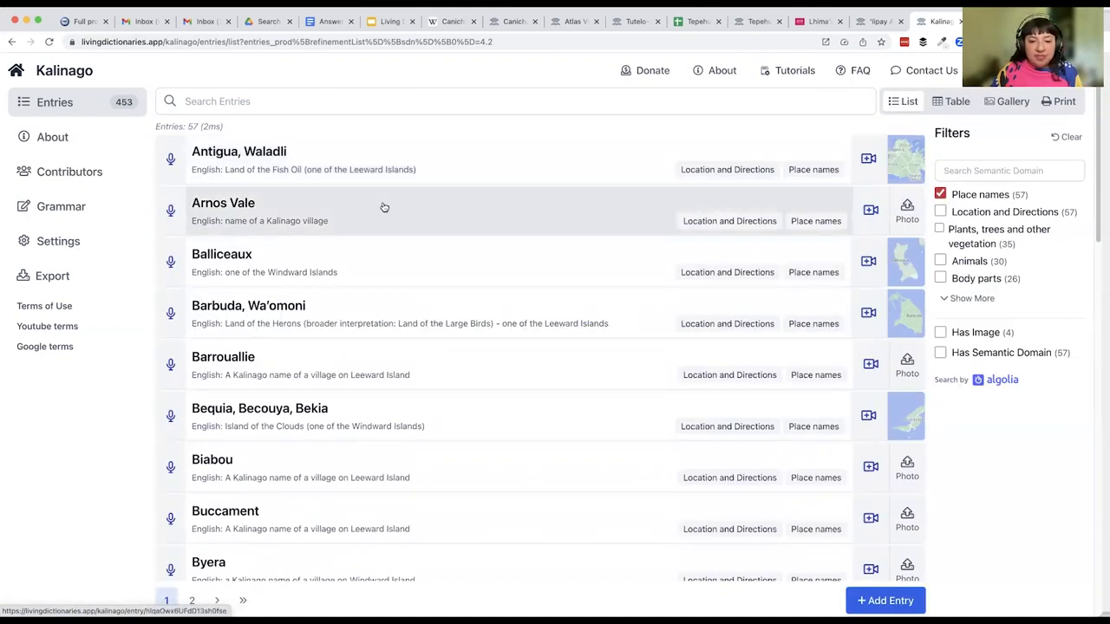